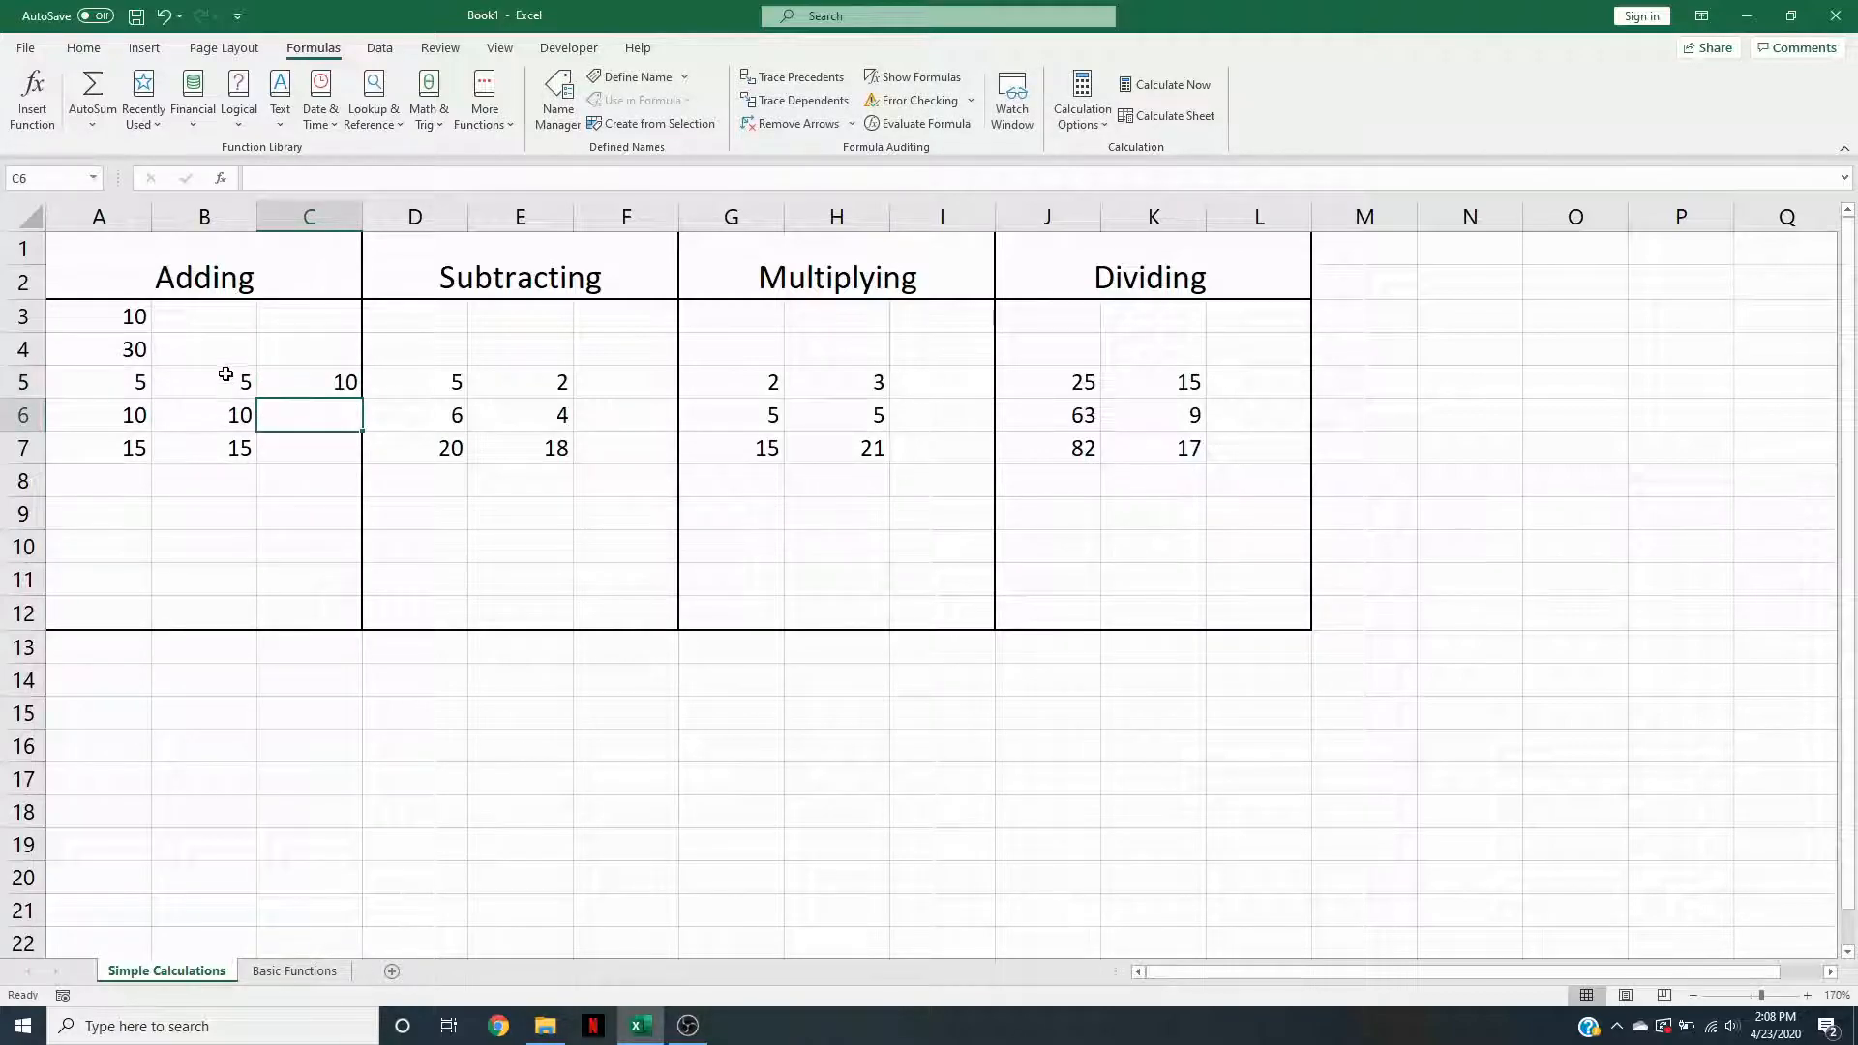
# - Fill the addition formula in C5 down through C7
pyautogui.click(341, 387)
pyautogui.moveTo(363, 397); pyautogui.dragTo(356, 464)
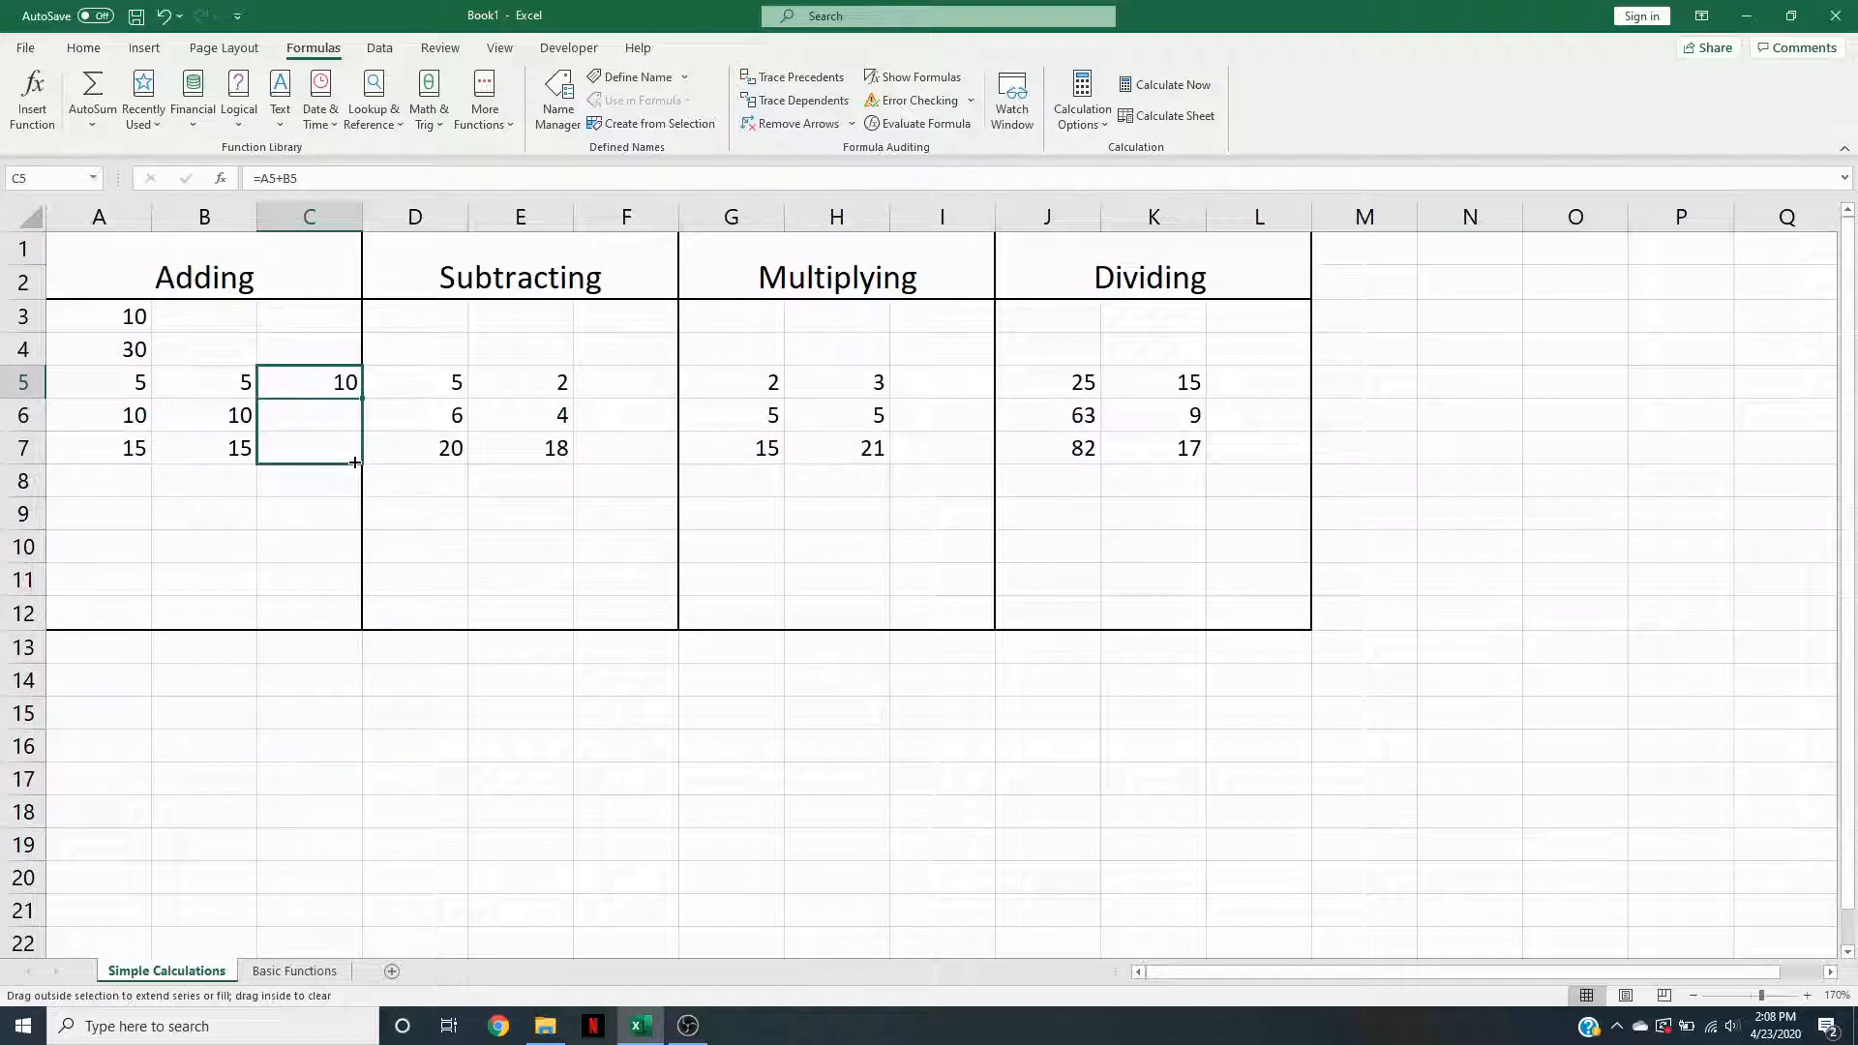
pyautogui.moveTo(355, 462); pyautogui.dragTo(355, 463)
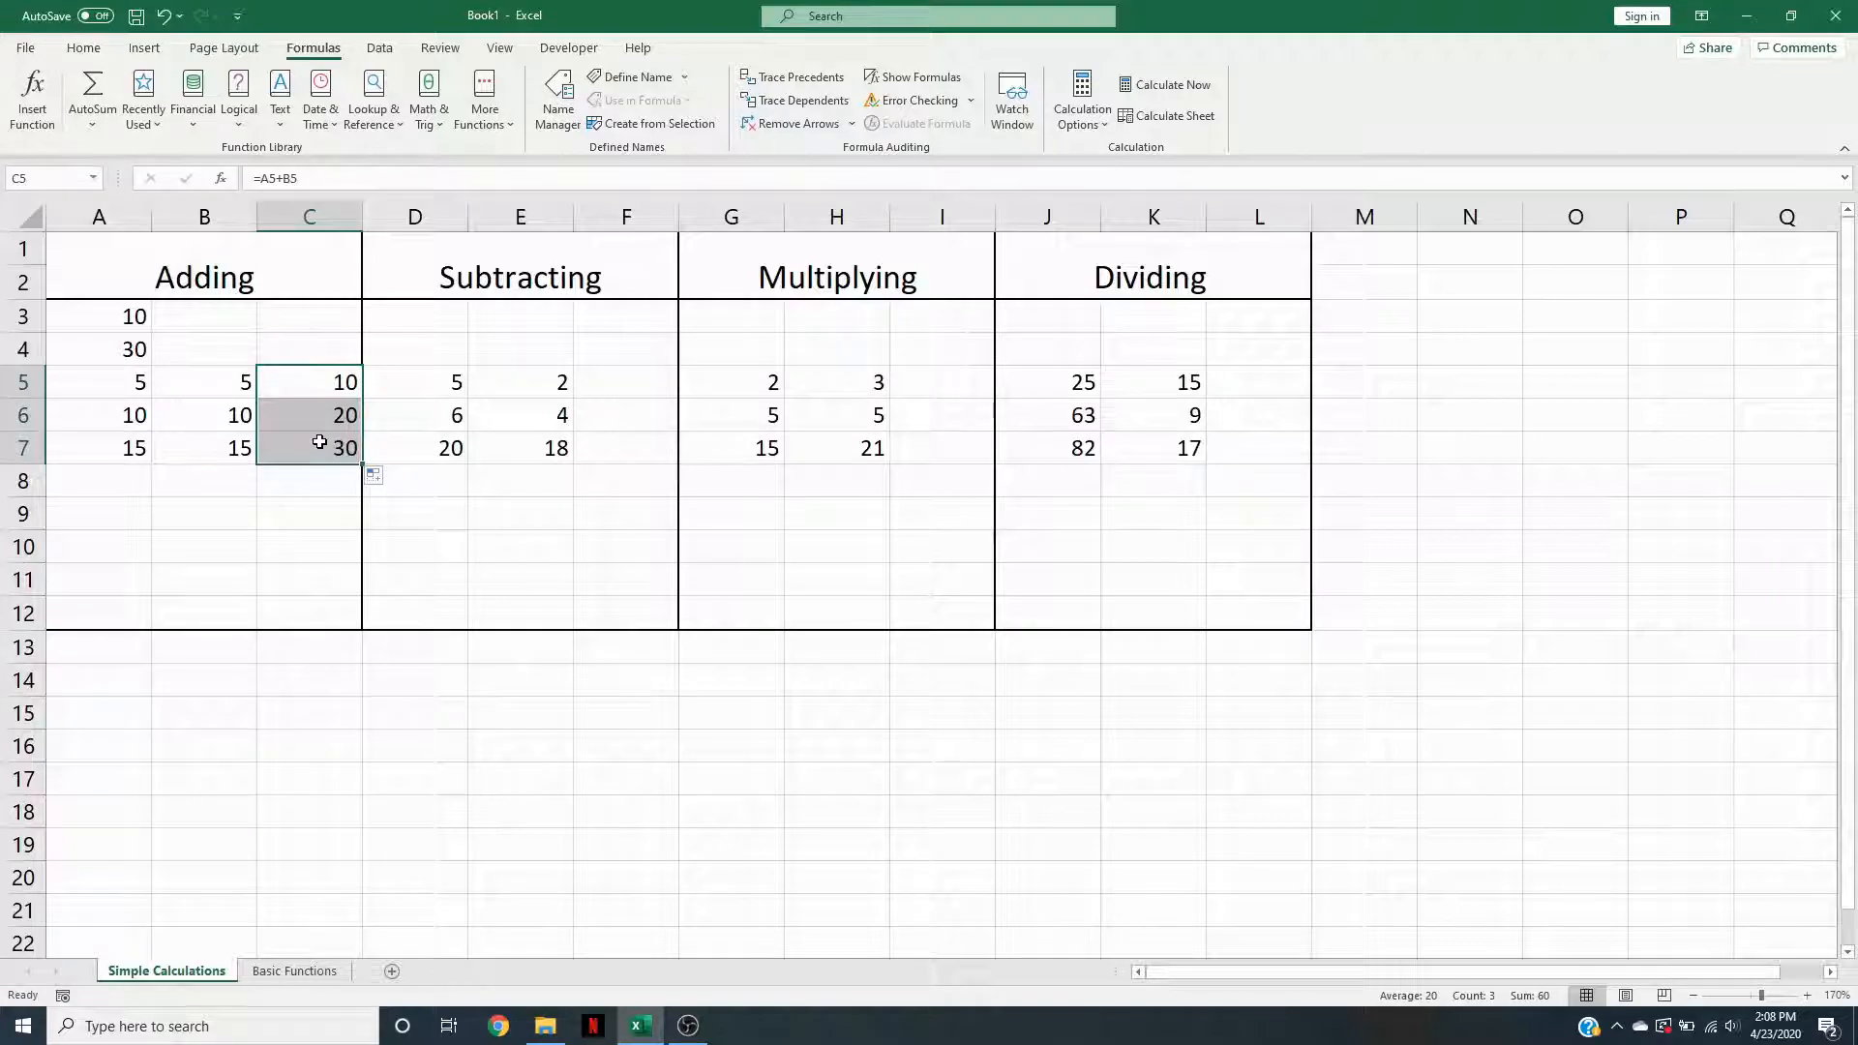
pyautogui.click(332, 380)
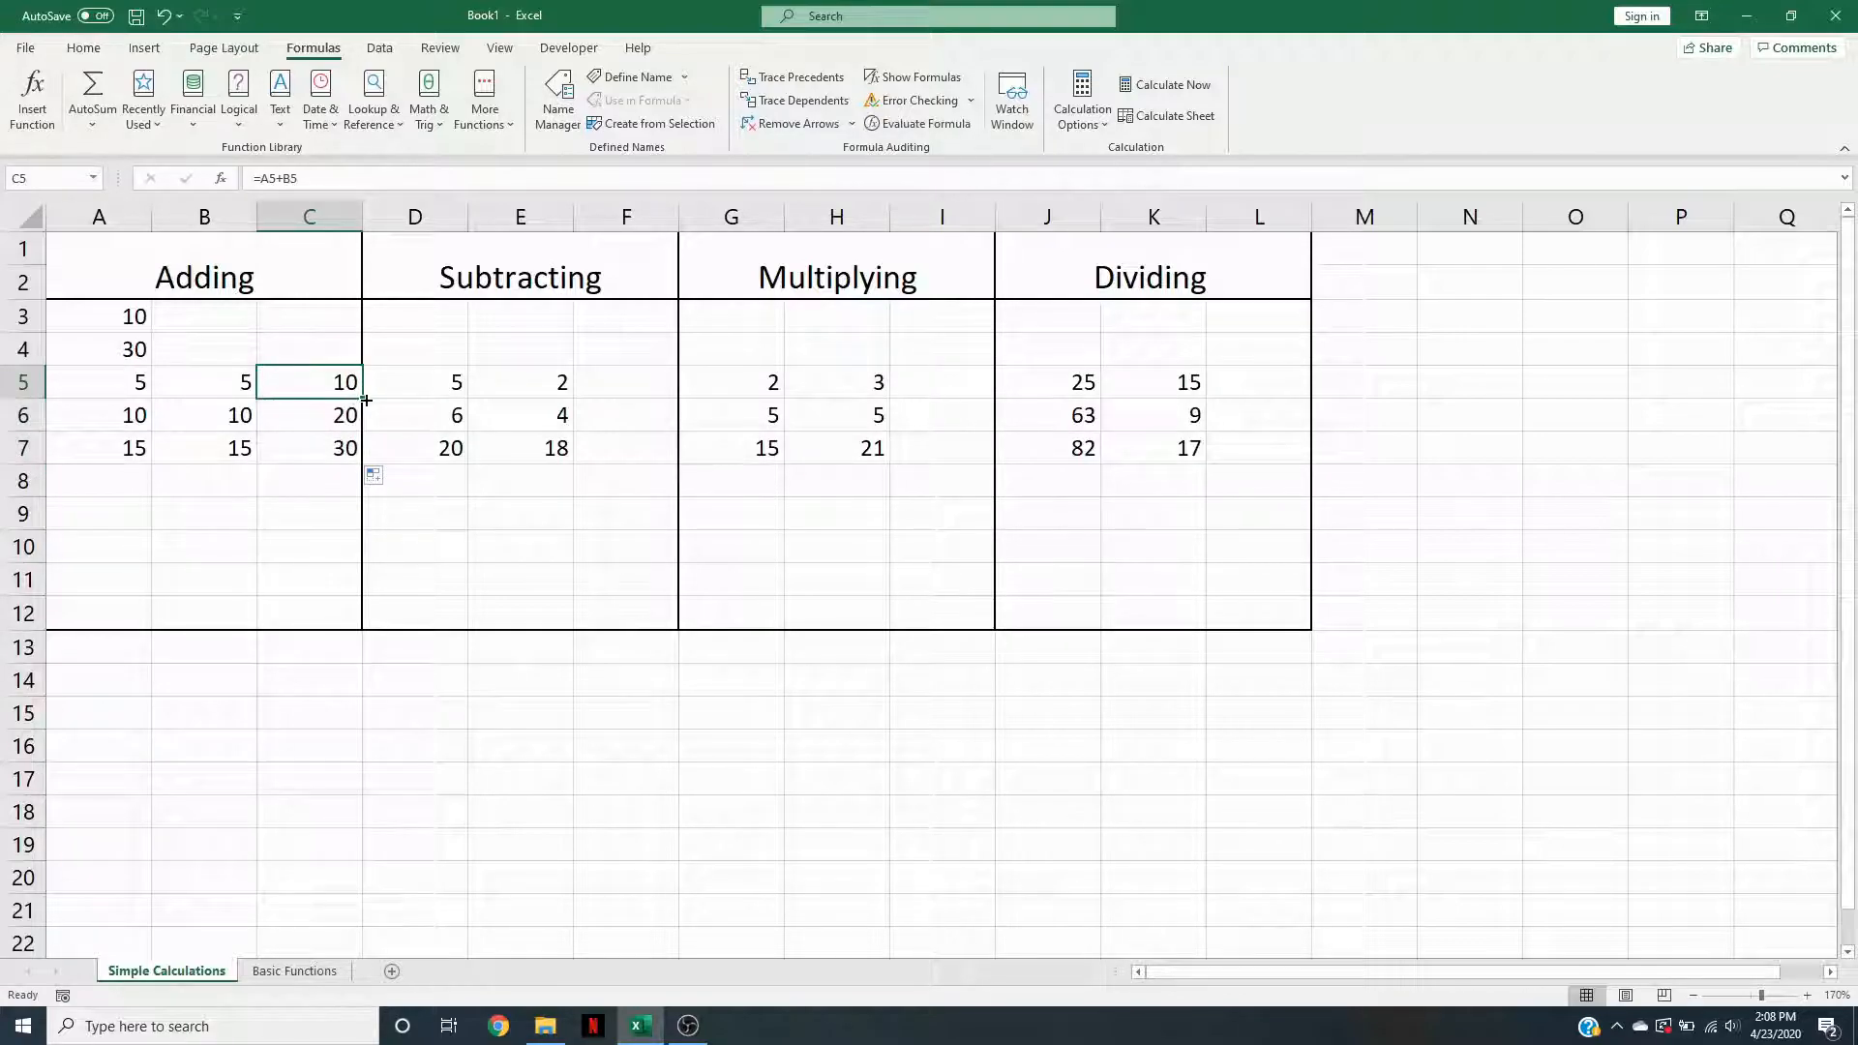
pyautogui.moveTo(364, 399); pyautogui.dragTo(357, 470)
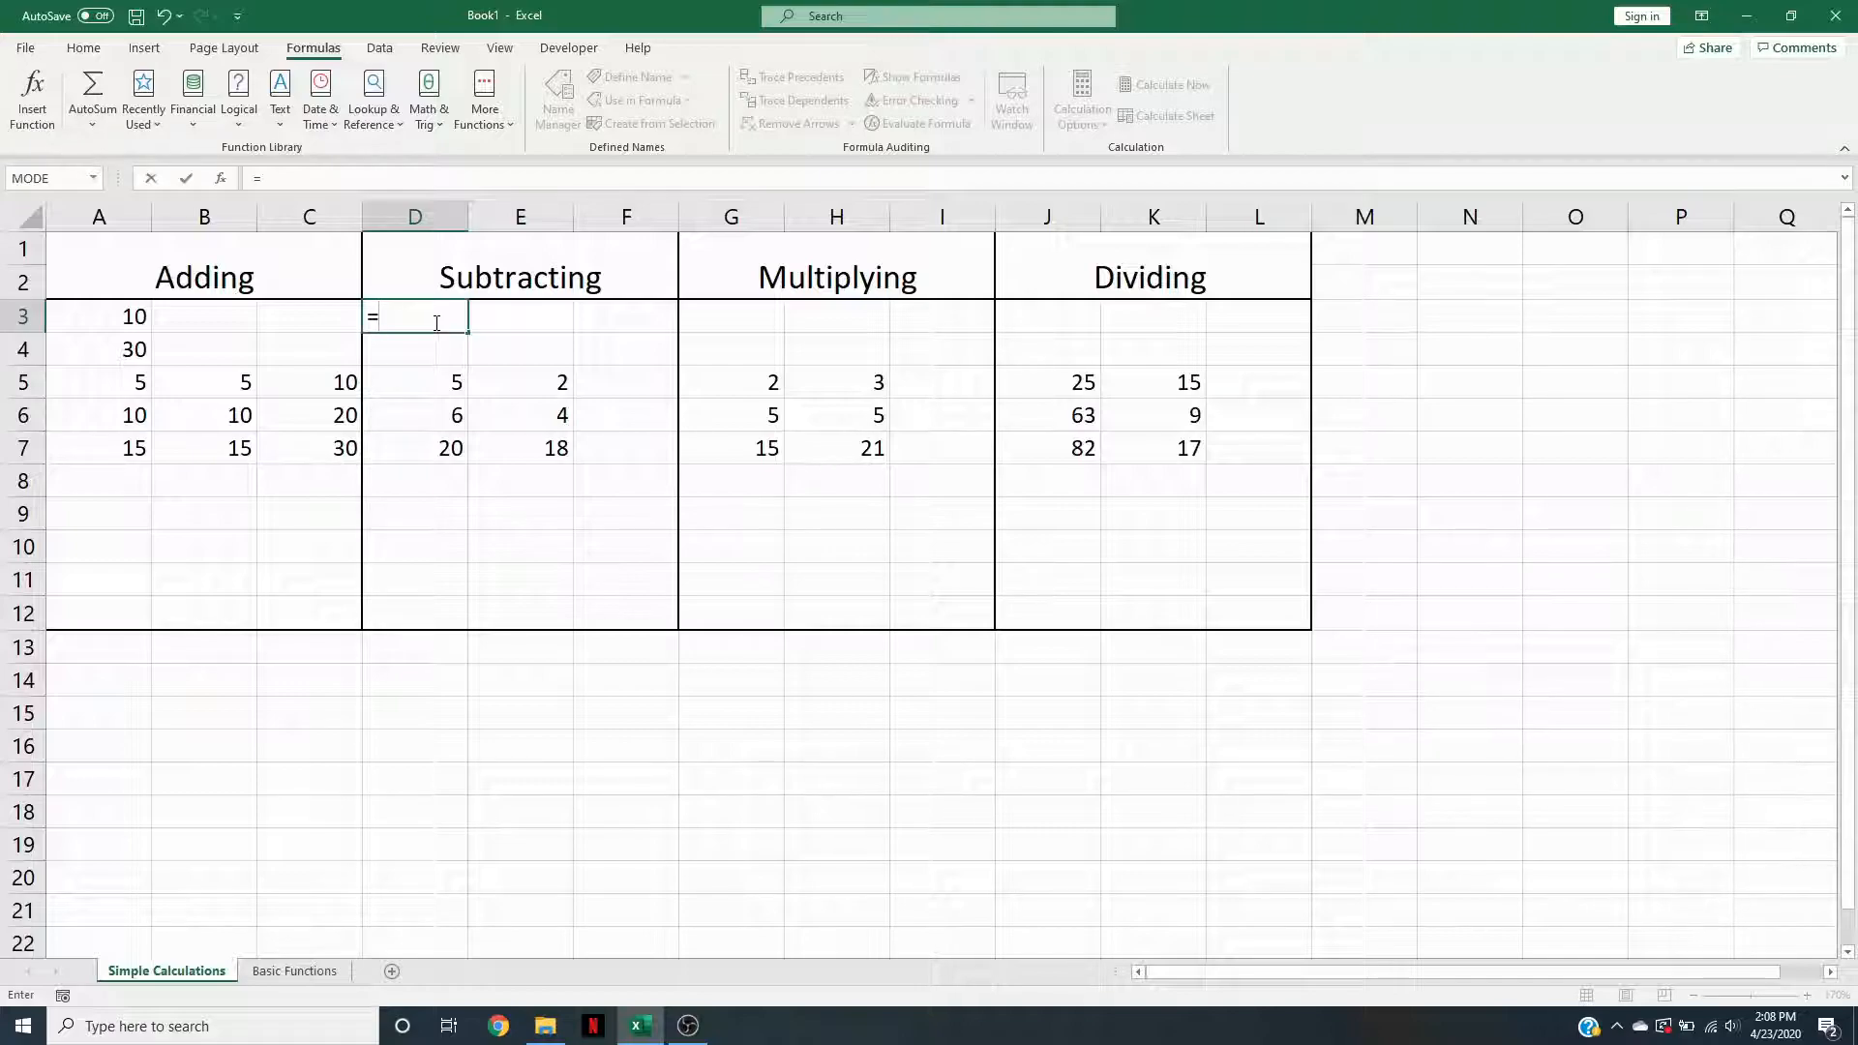
# - Enter the subtraction formulas =6-5 in D3 and =8-7 in D4
pyautogui.write('6-5')
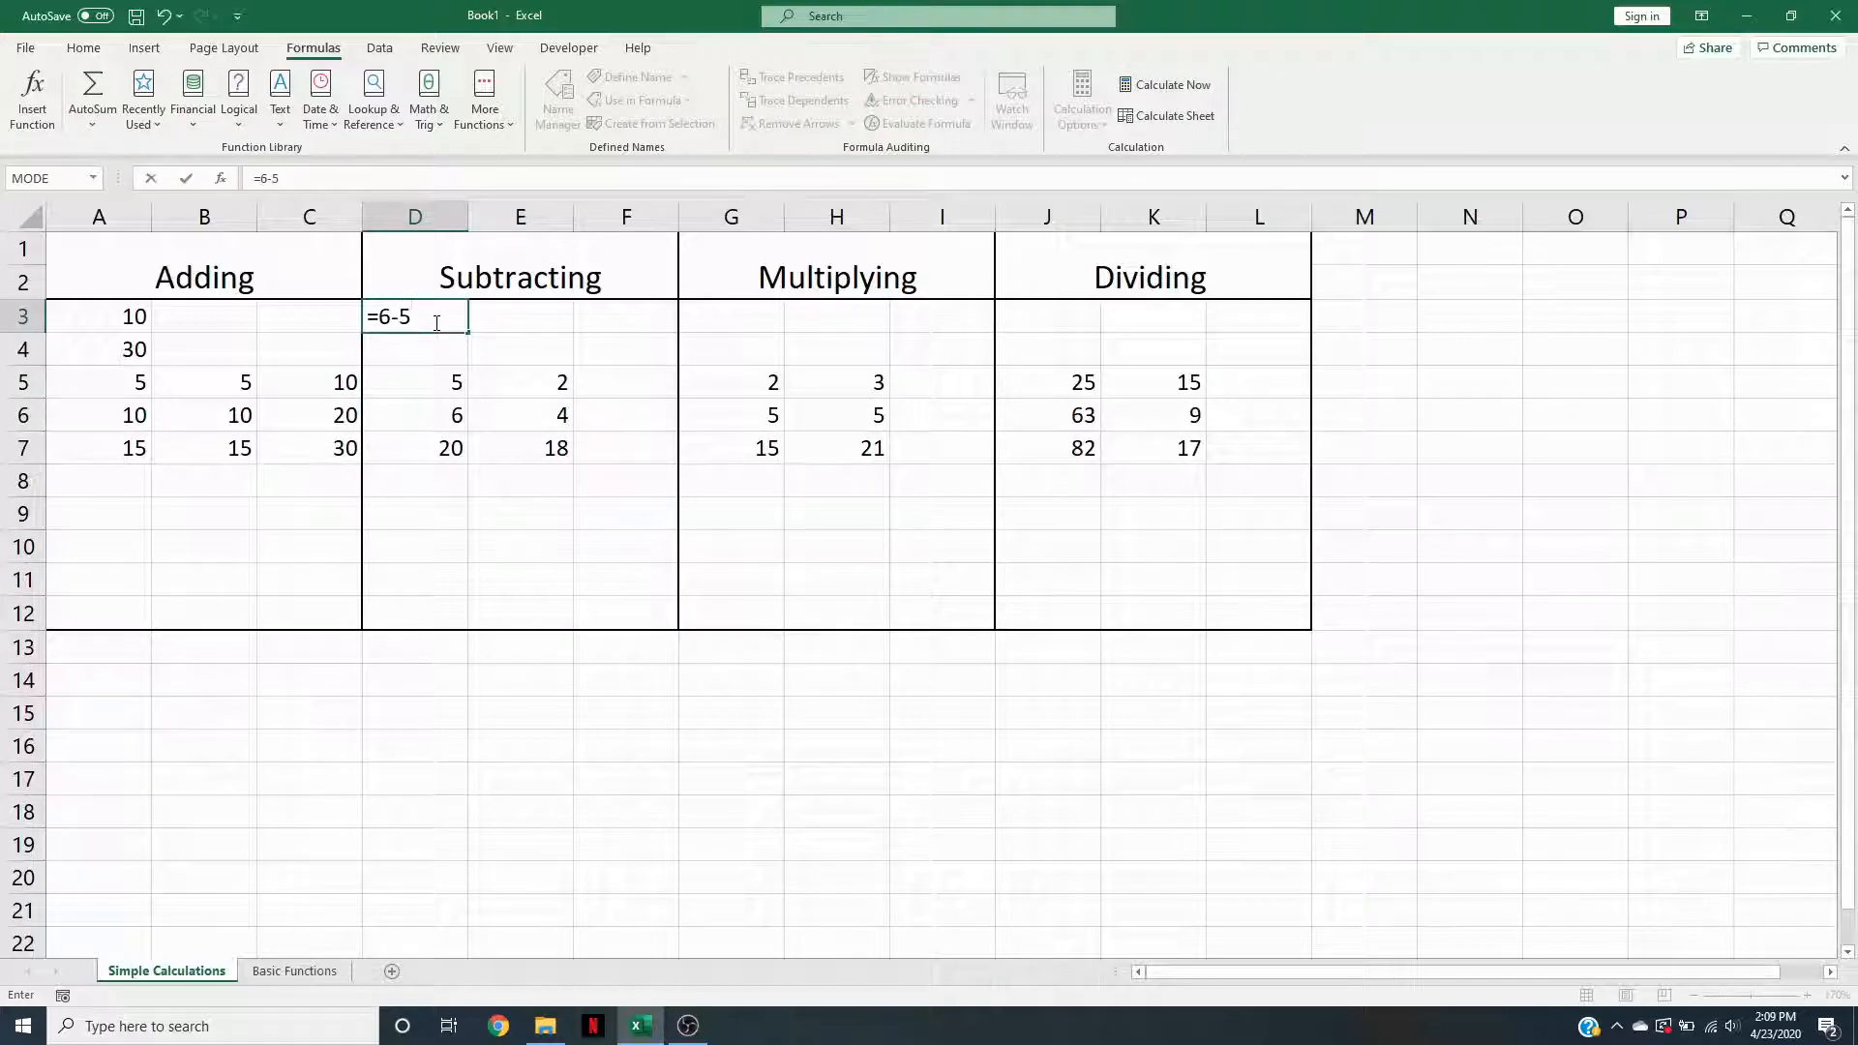
pyautogui.press('Return')
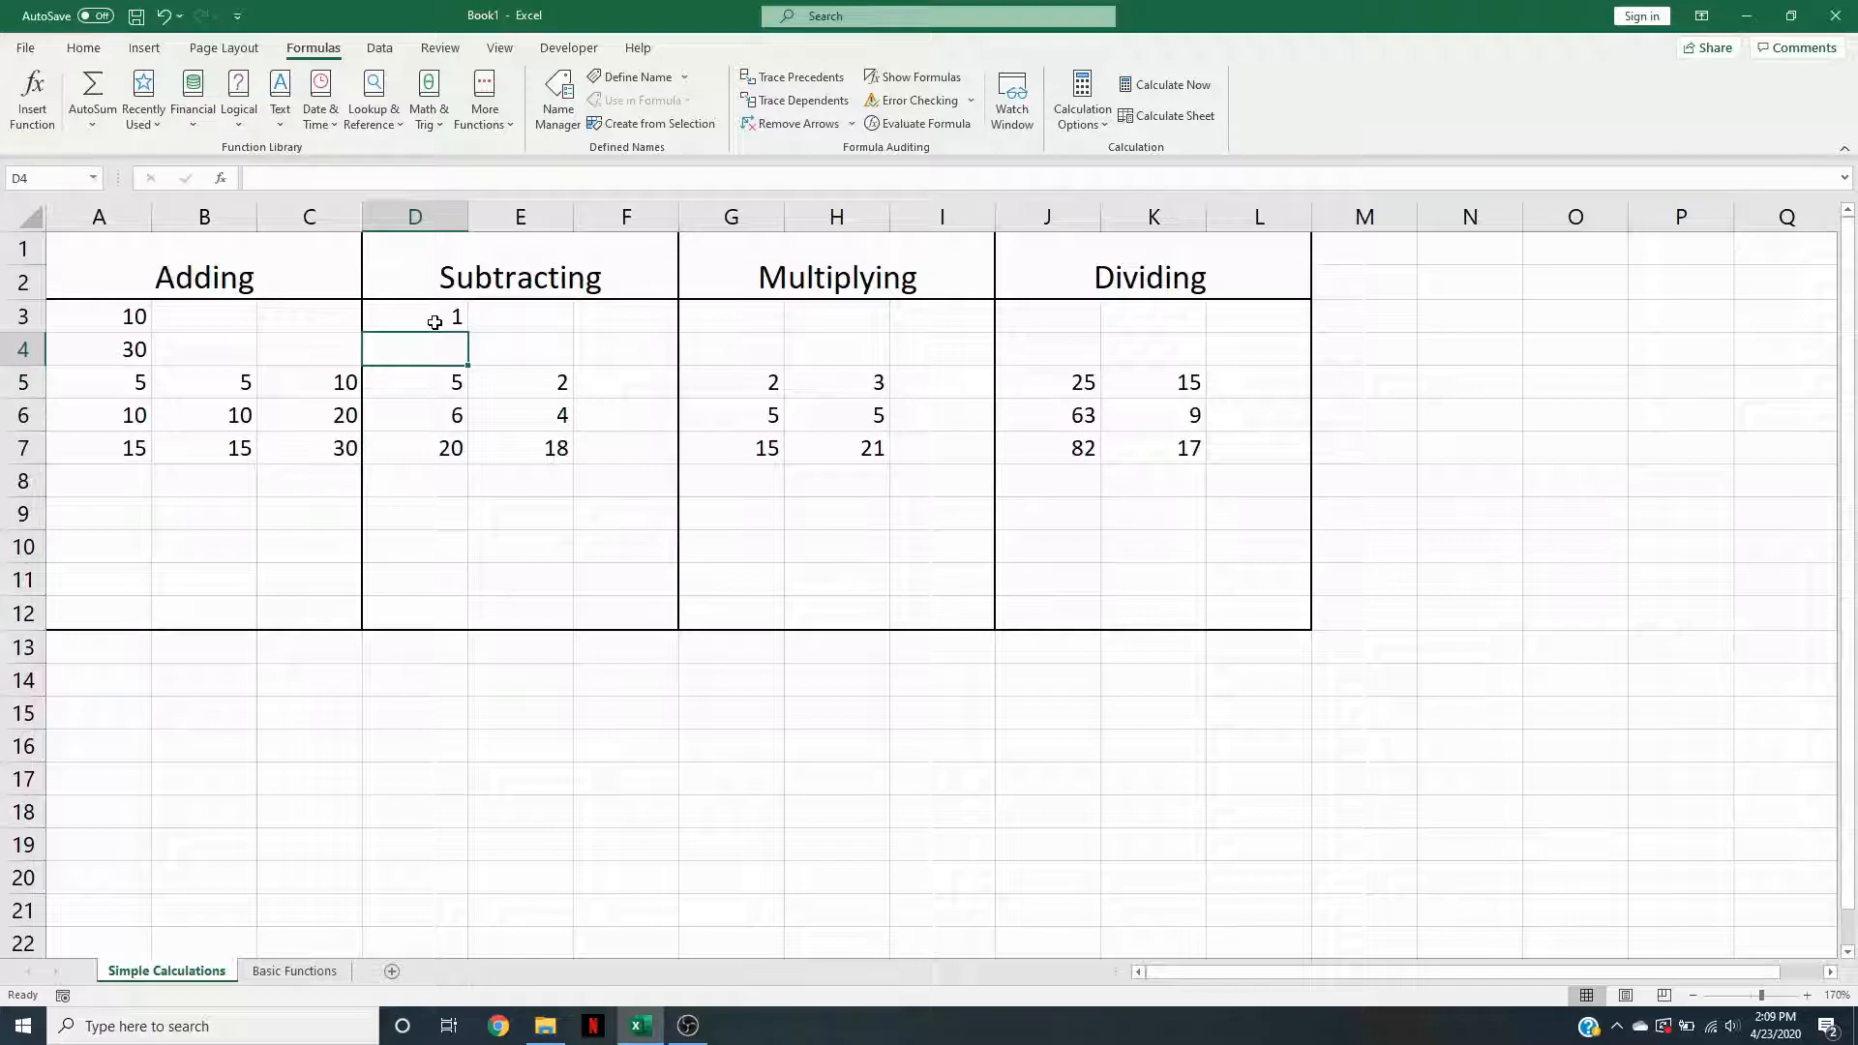
pyautogui.write('=8-7')
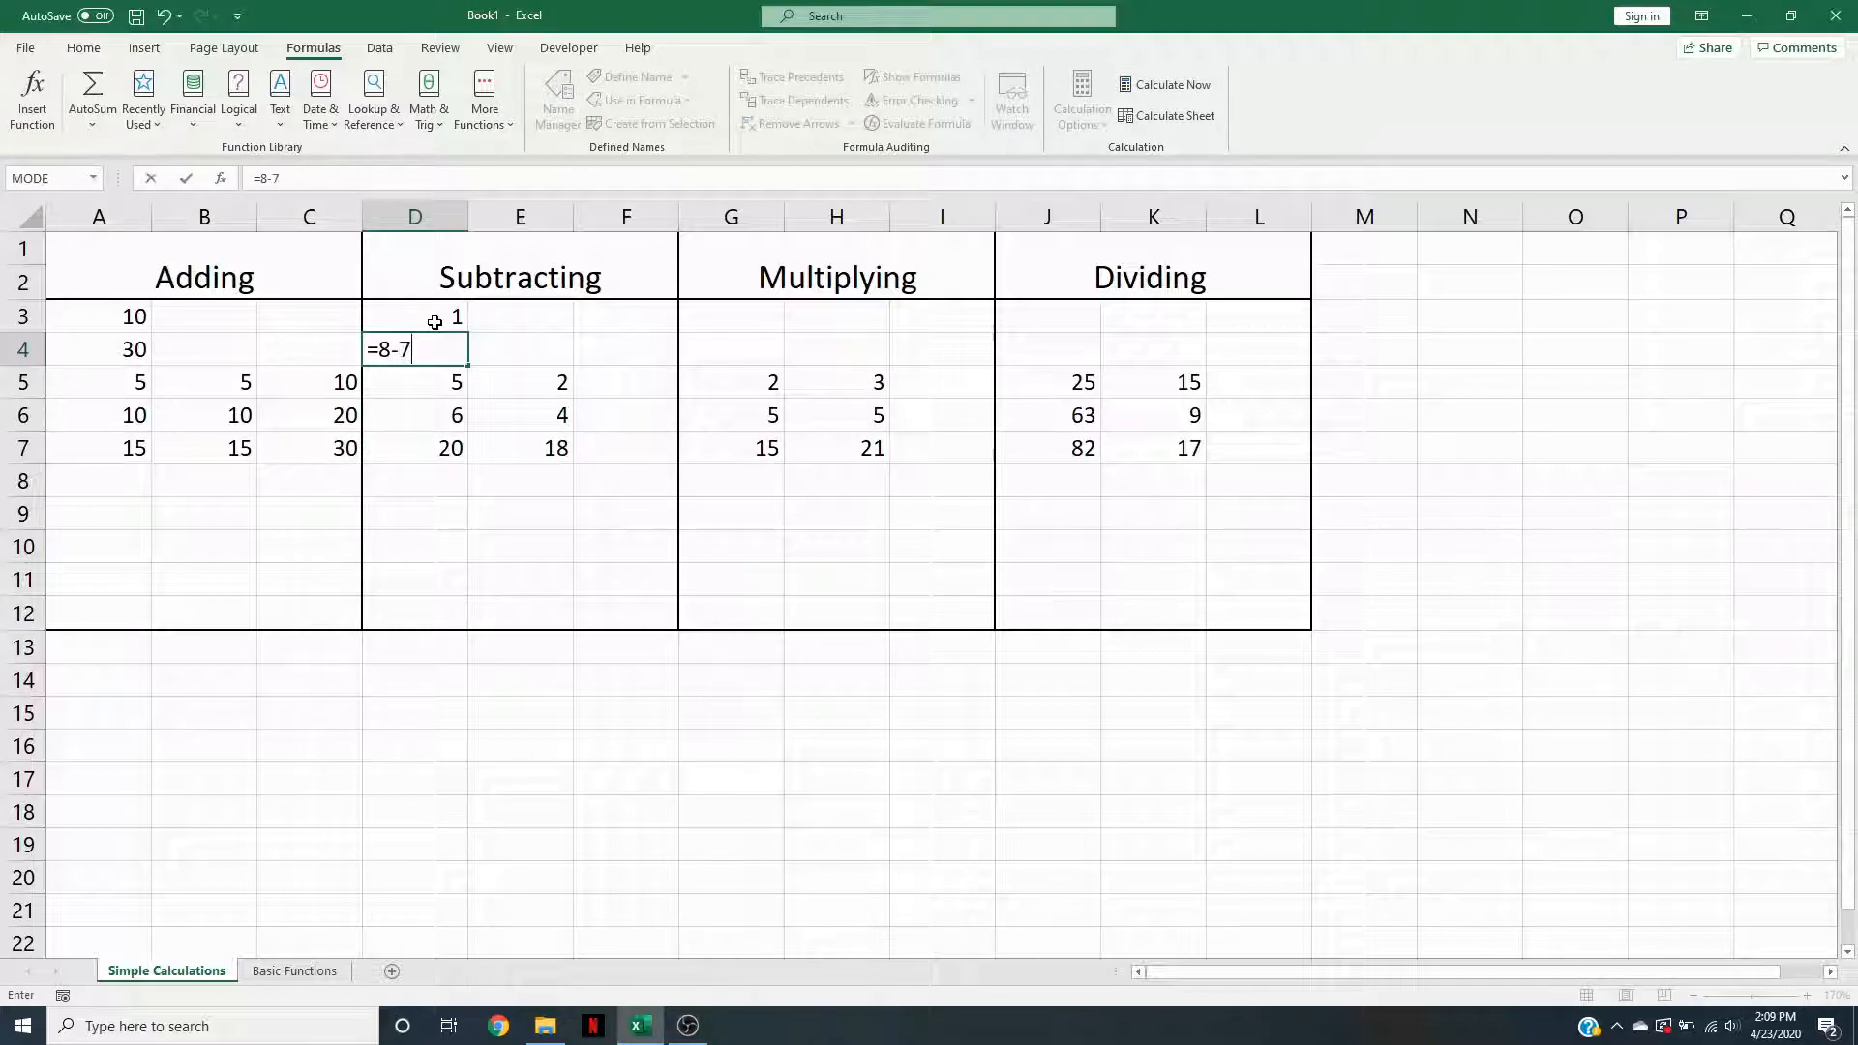
pyautogui.press('Return')
# - Enter a formula in F5 that subtracts E5 from D5 using cell references
pyautogui.click(631, 388)
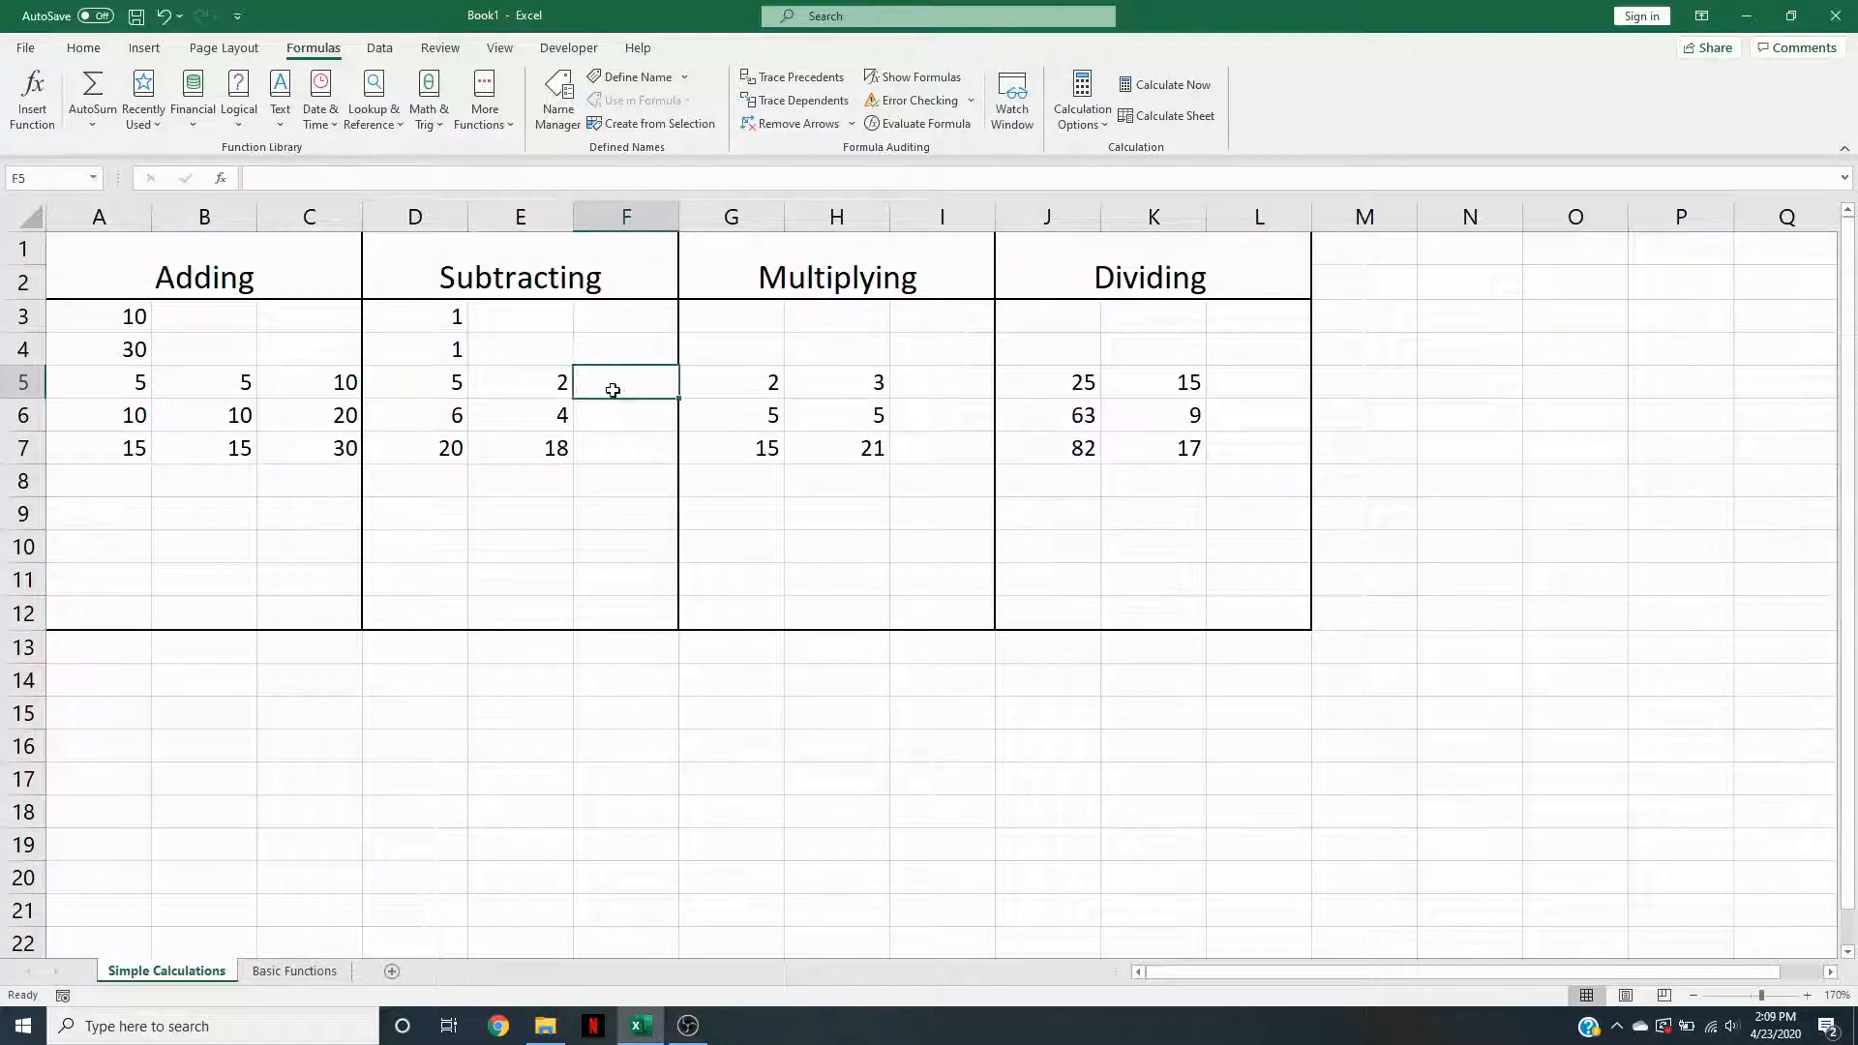
pyautogui.write('=')
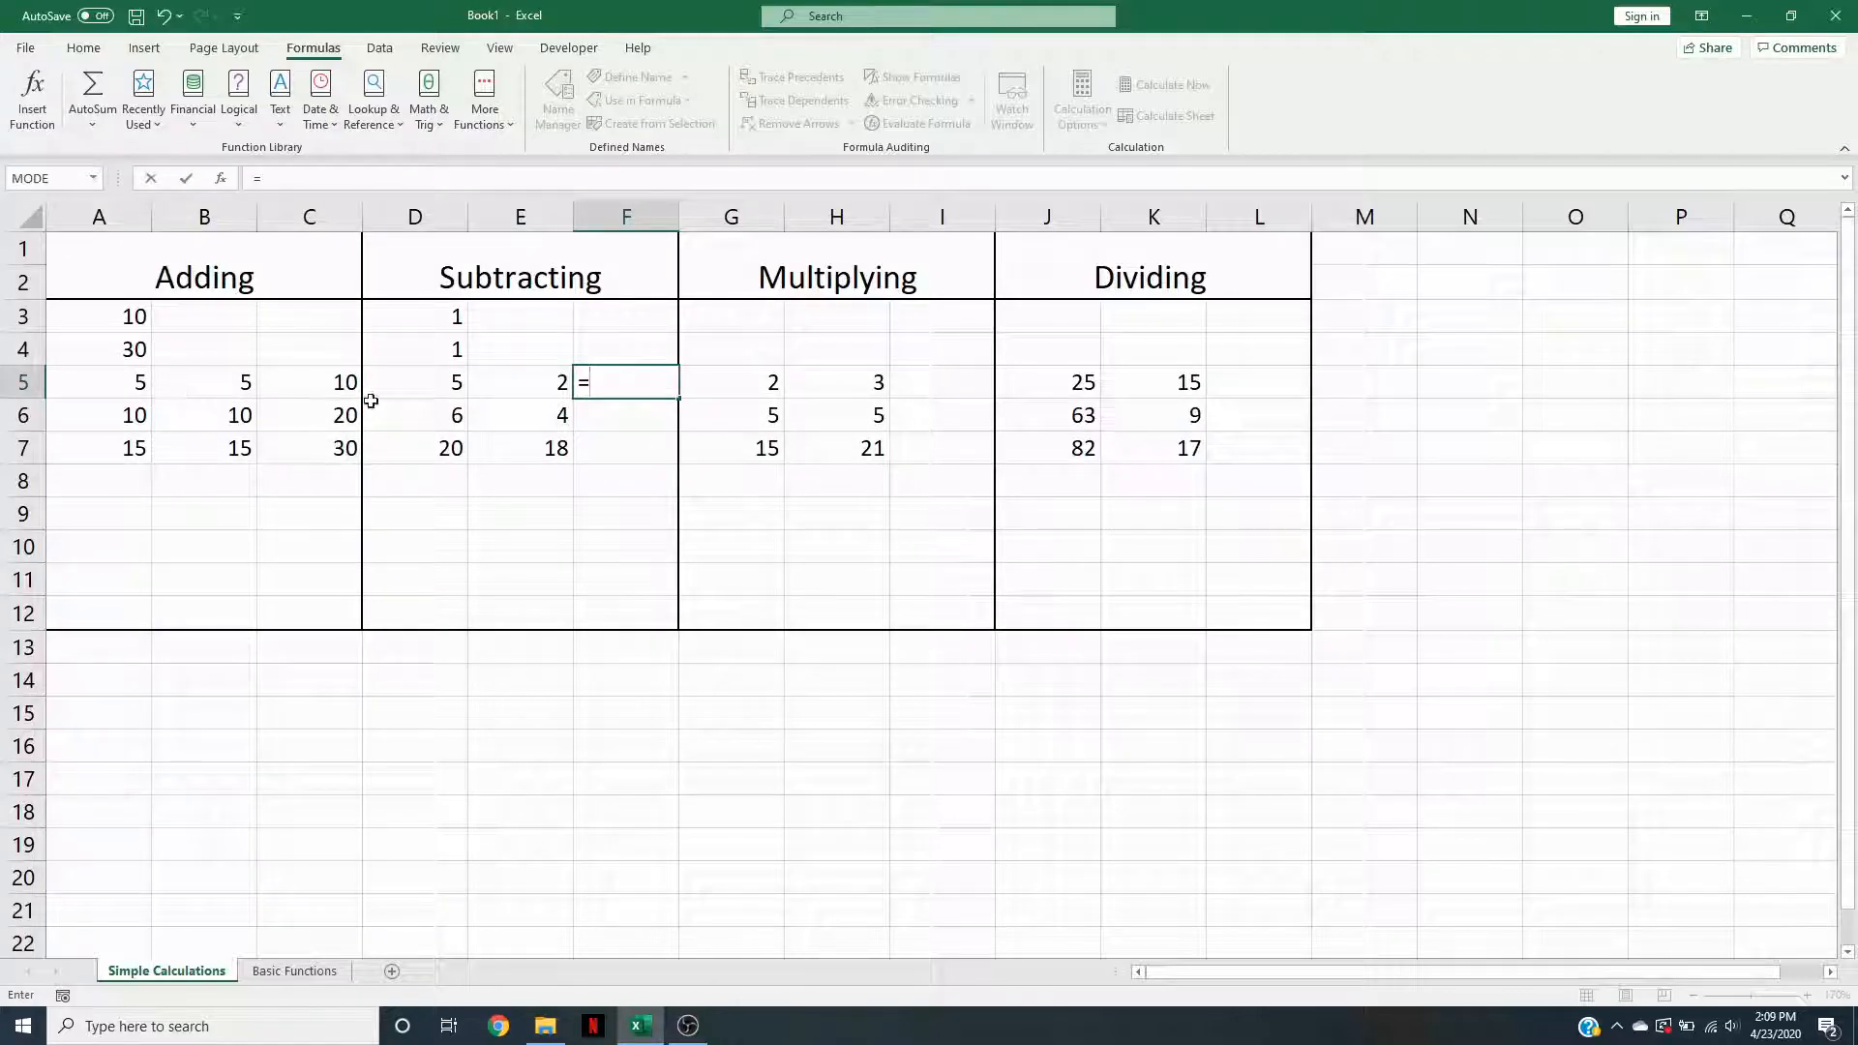
pyautogui.click(432, 383)
pyautogui.write('-')
pyautogui.click(543, 376)
pyautogui.press('Return')
# - Change the first number in the Subtracting section, cell D5, to 10
pyautogui.click(540, 383)
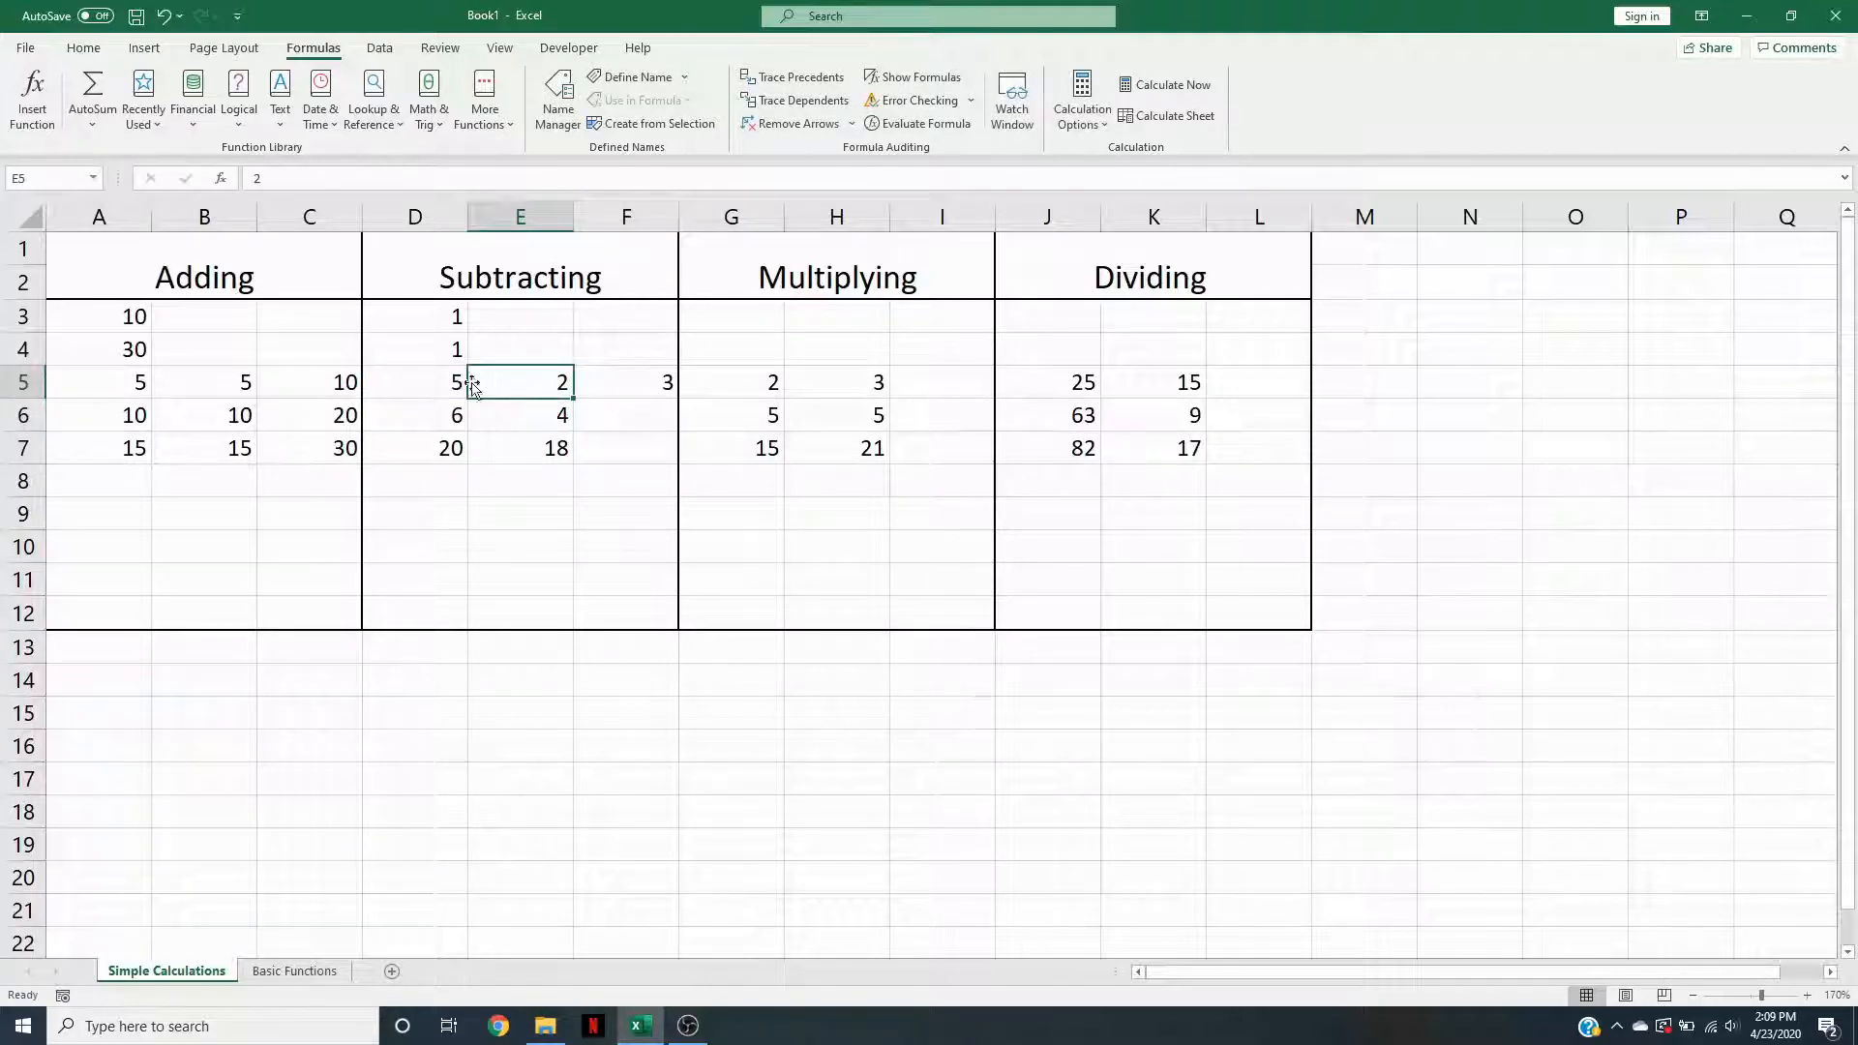
pyautogui.doubleClick(455, 382)
pyautogui.press('BackSpace')
pyautogui.write('1')
pyautogui.press('Return')
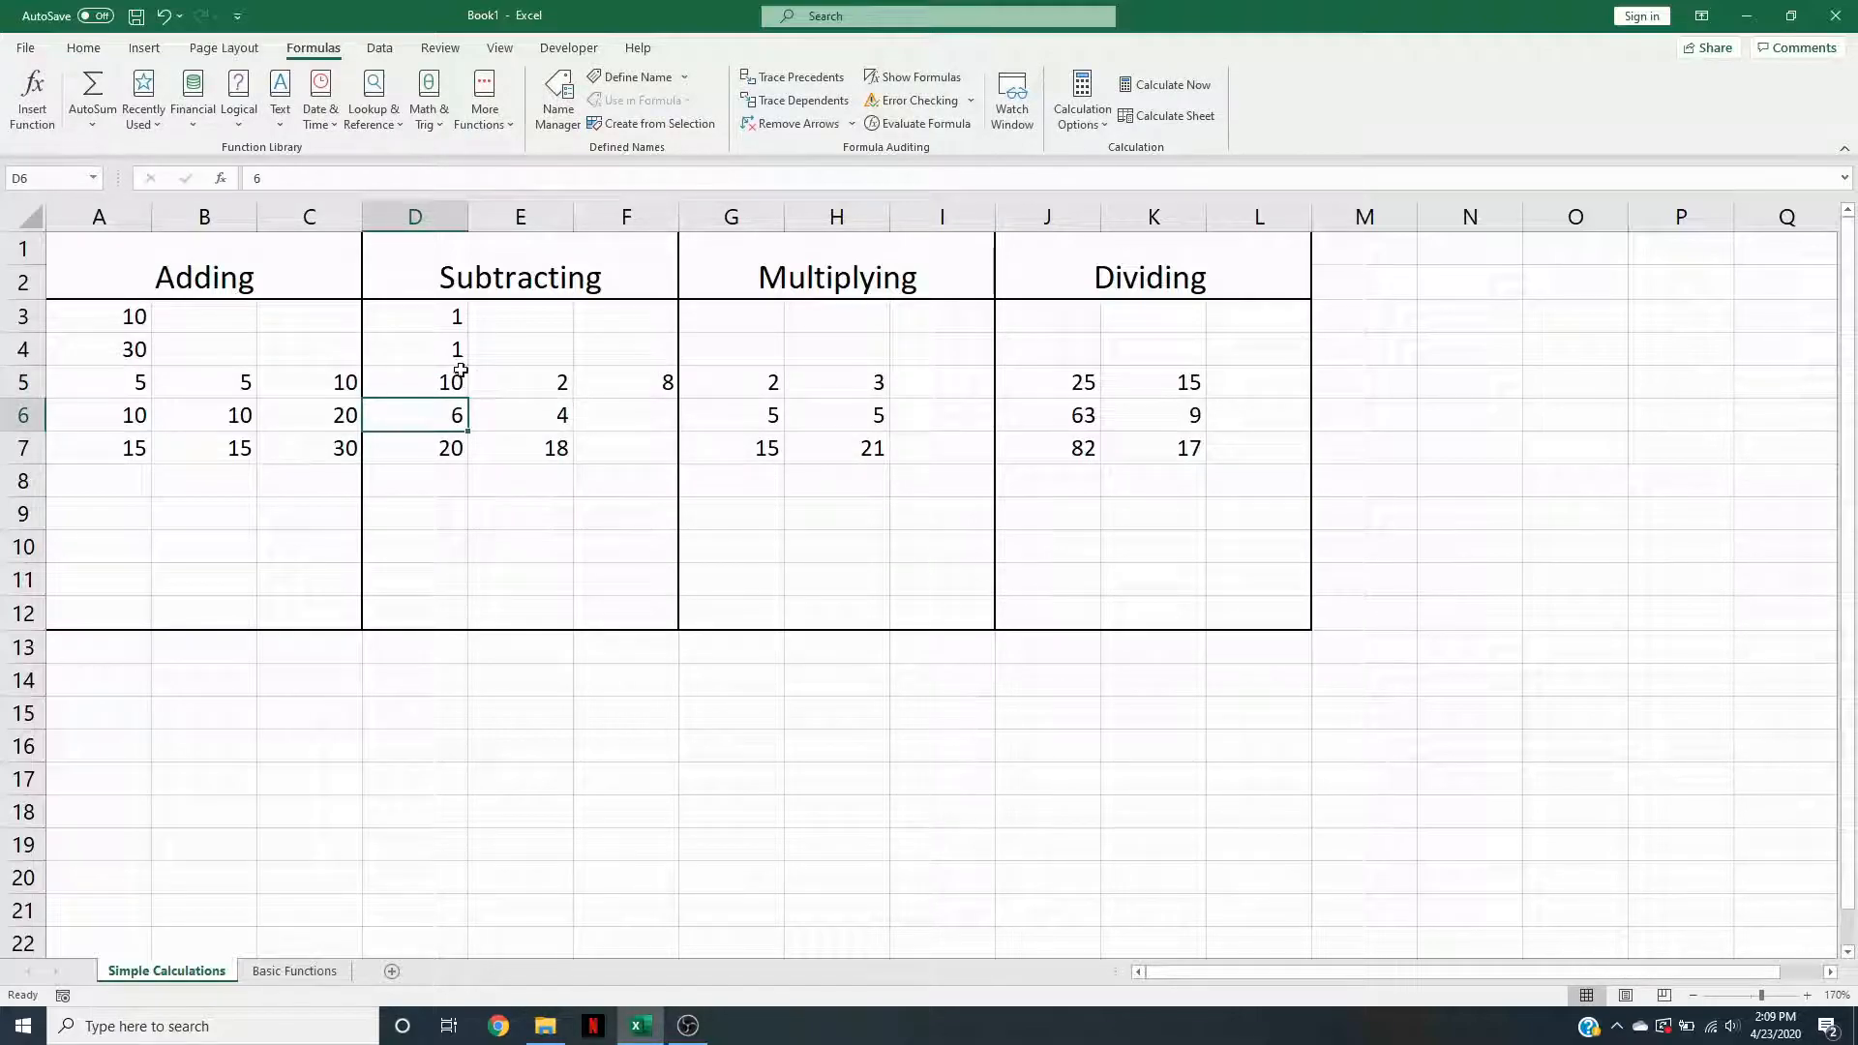
# - Fill the subtraction formula in F5 down through F7
pyautogui.click(621, 416)
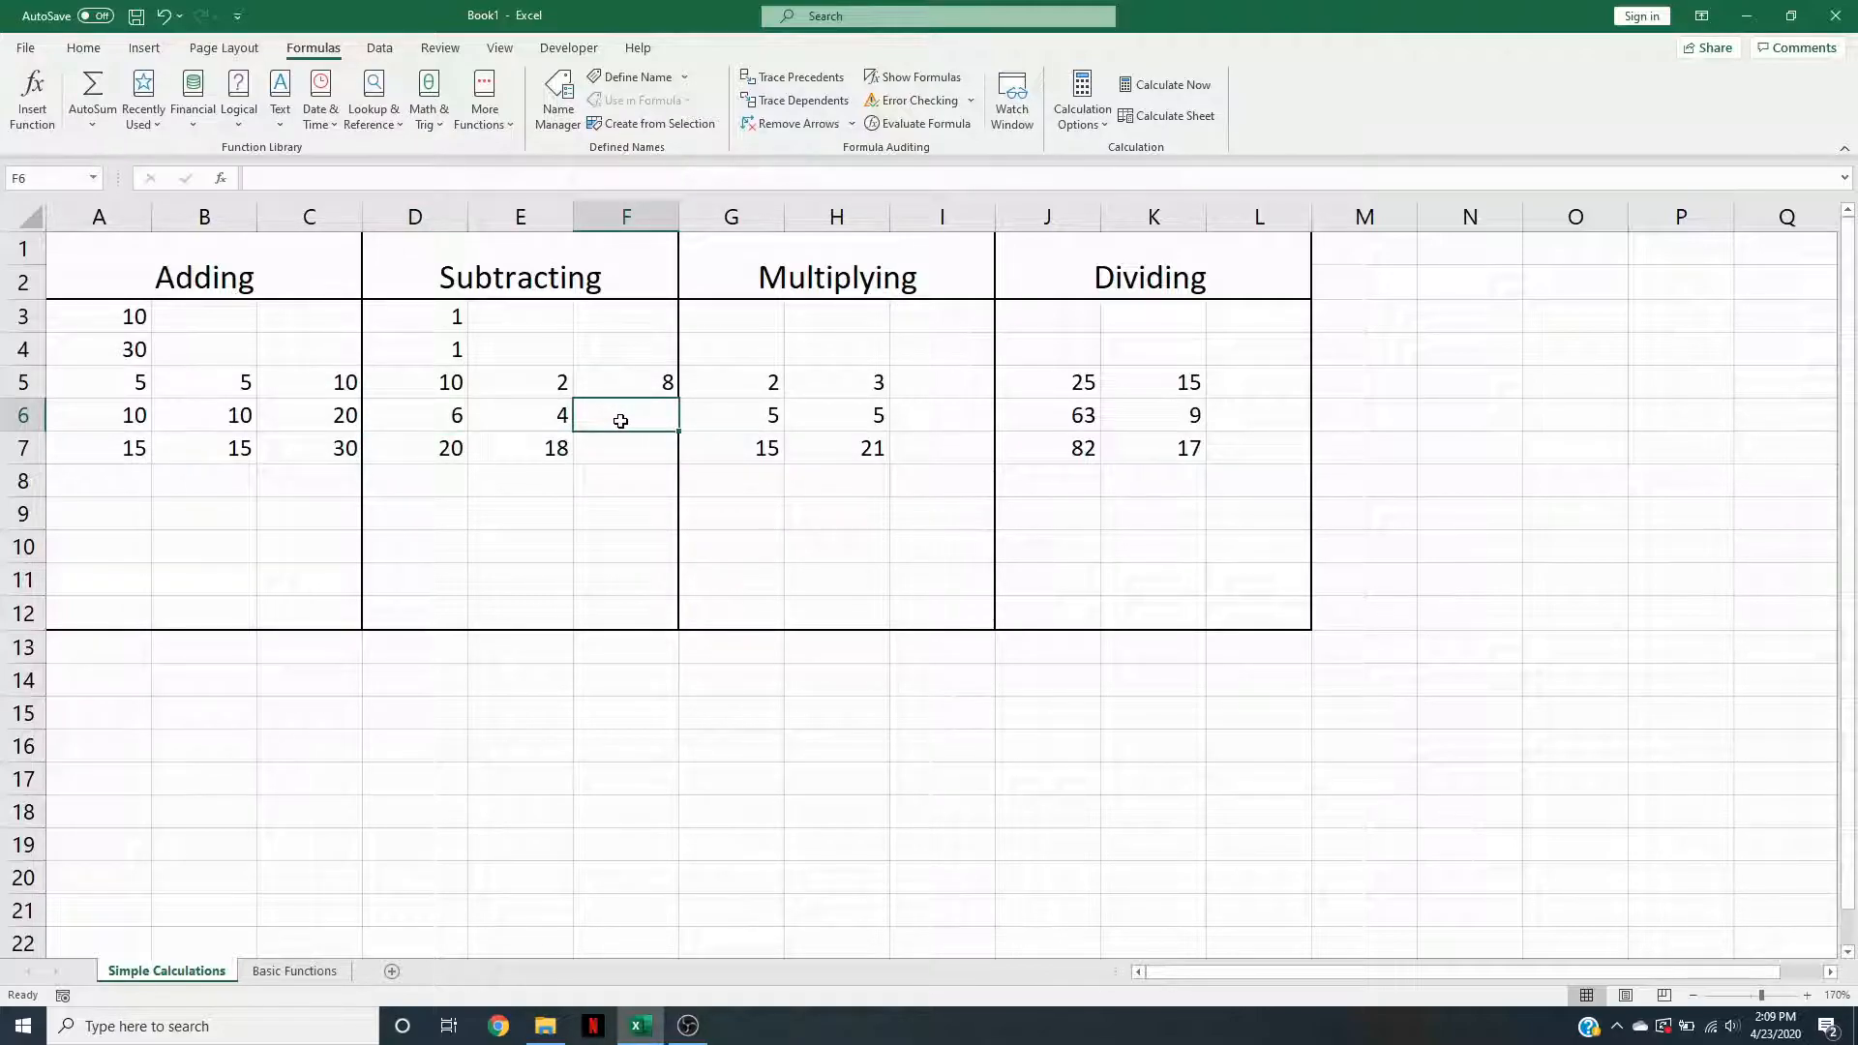
pyautogui.click(599, 381)
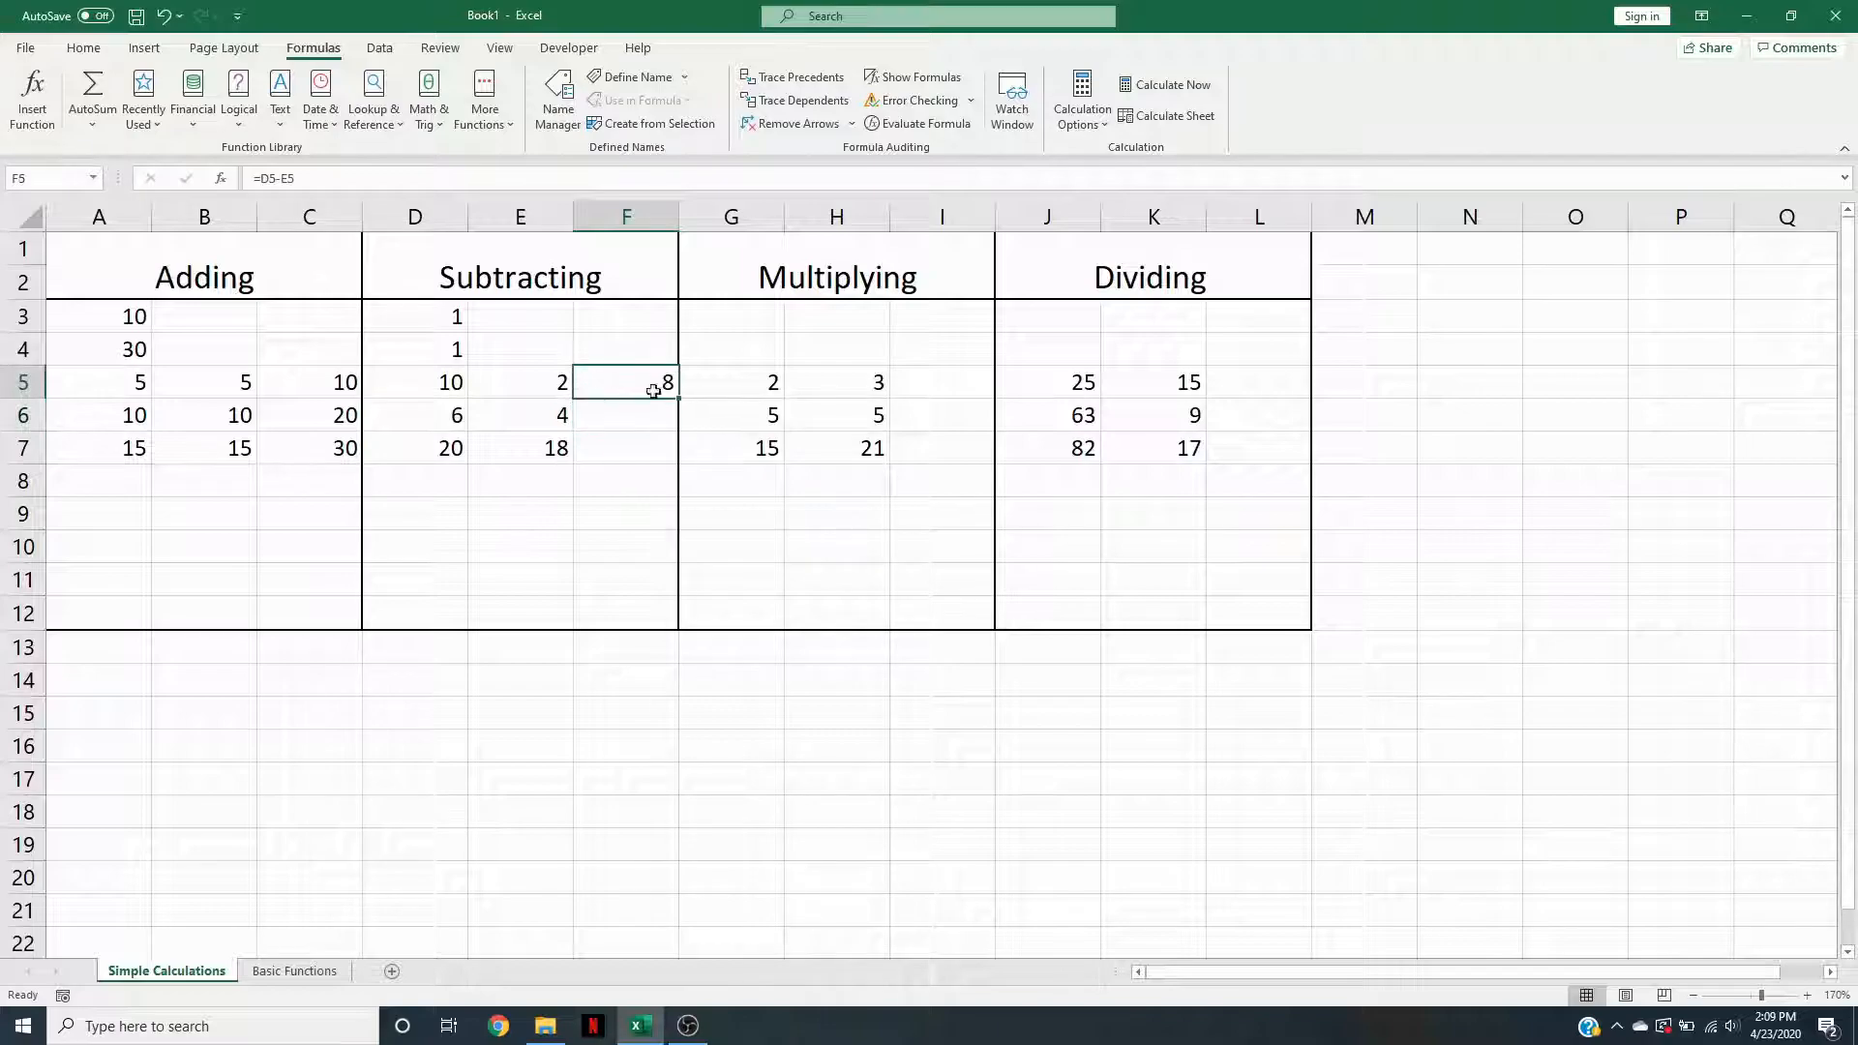
pyautogui.moveTo(682, 400); pyautogui.dragTo(677, 460)
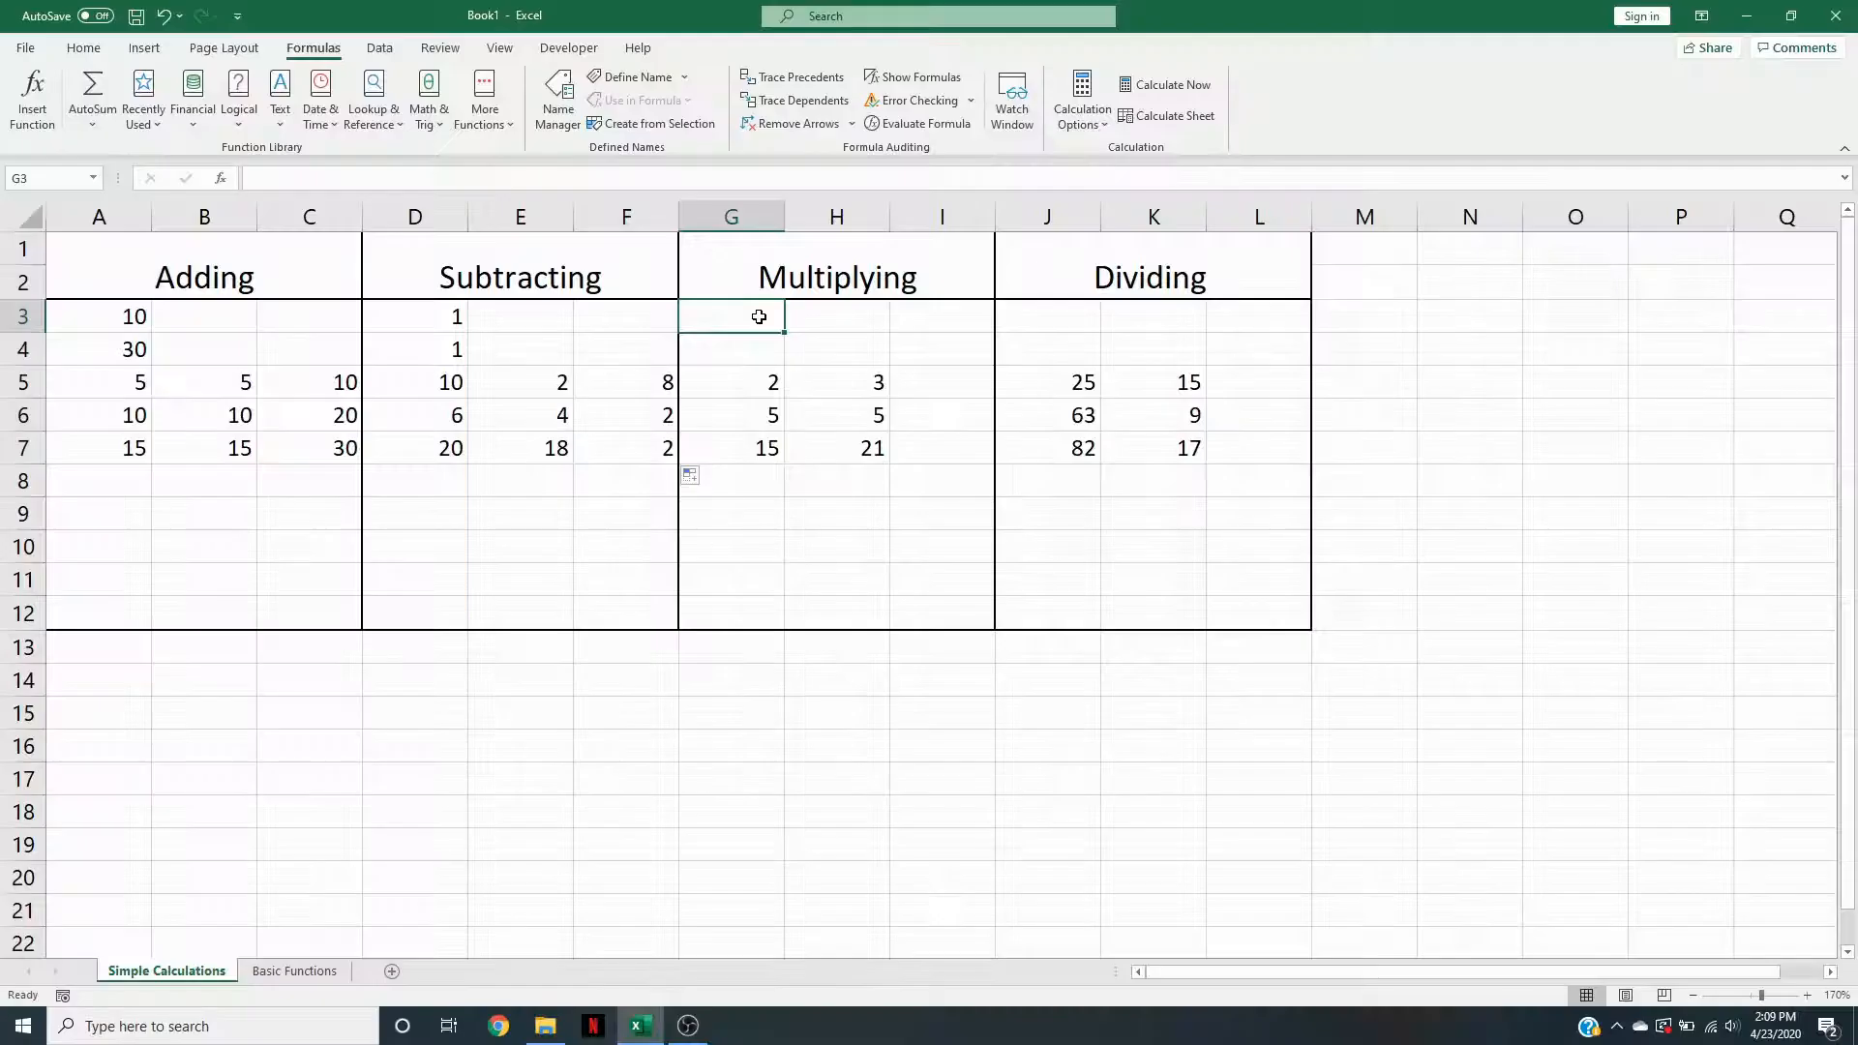
# - Enter the multiplication formulas =3*3 in G3 and =9*9 in G4
pyautogui.write('=')
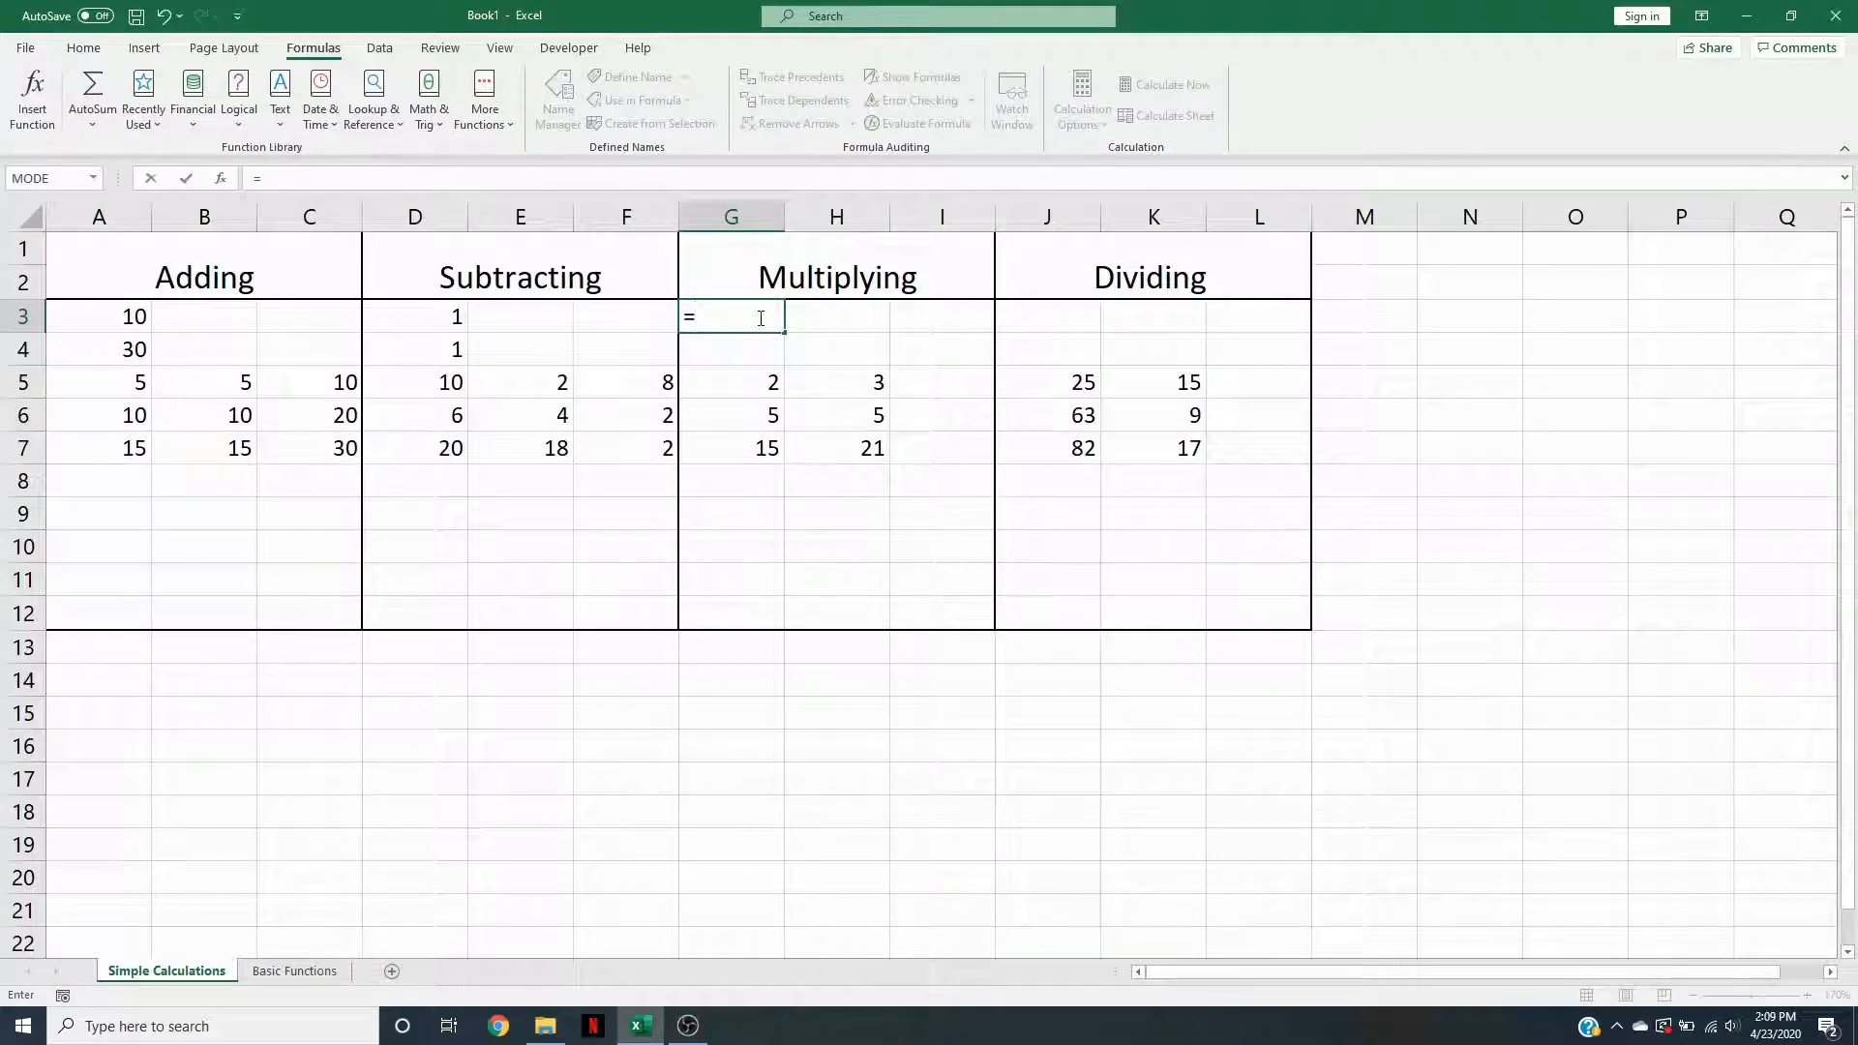
pyautogui.write('3')
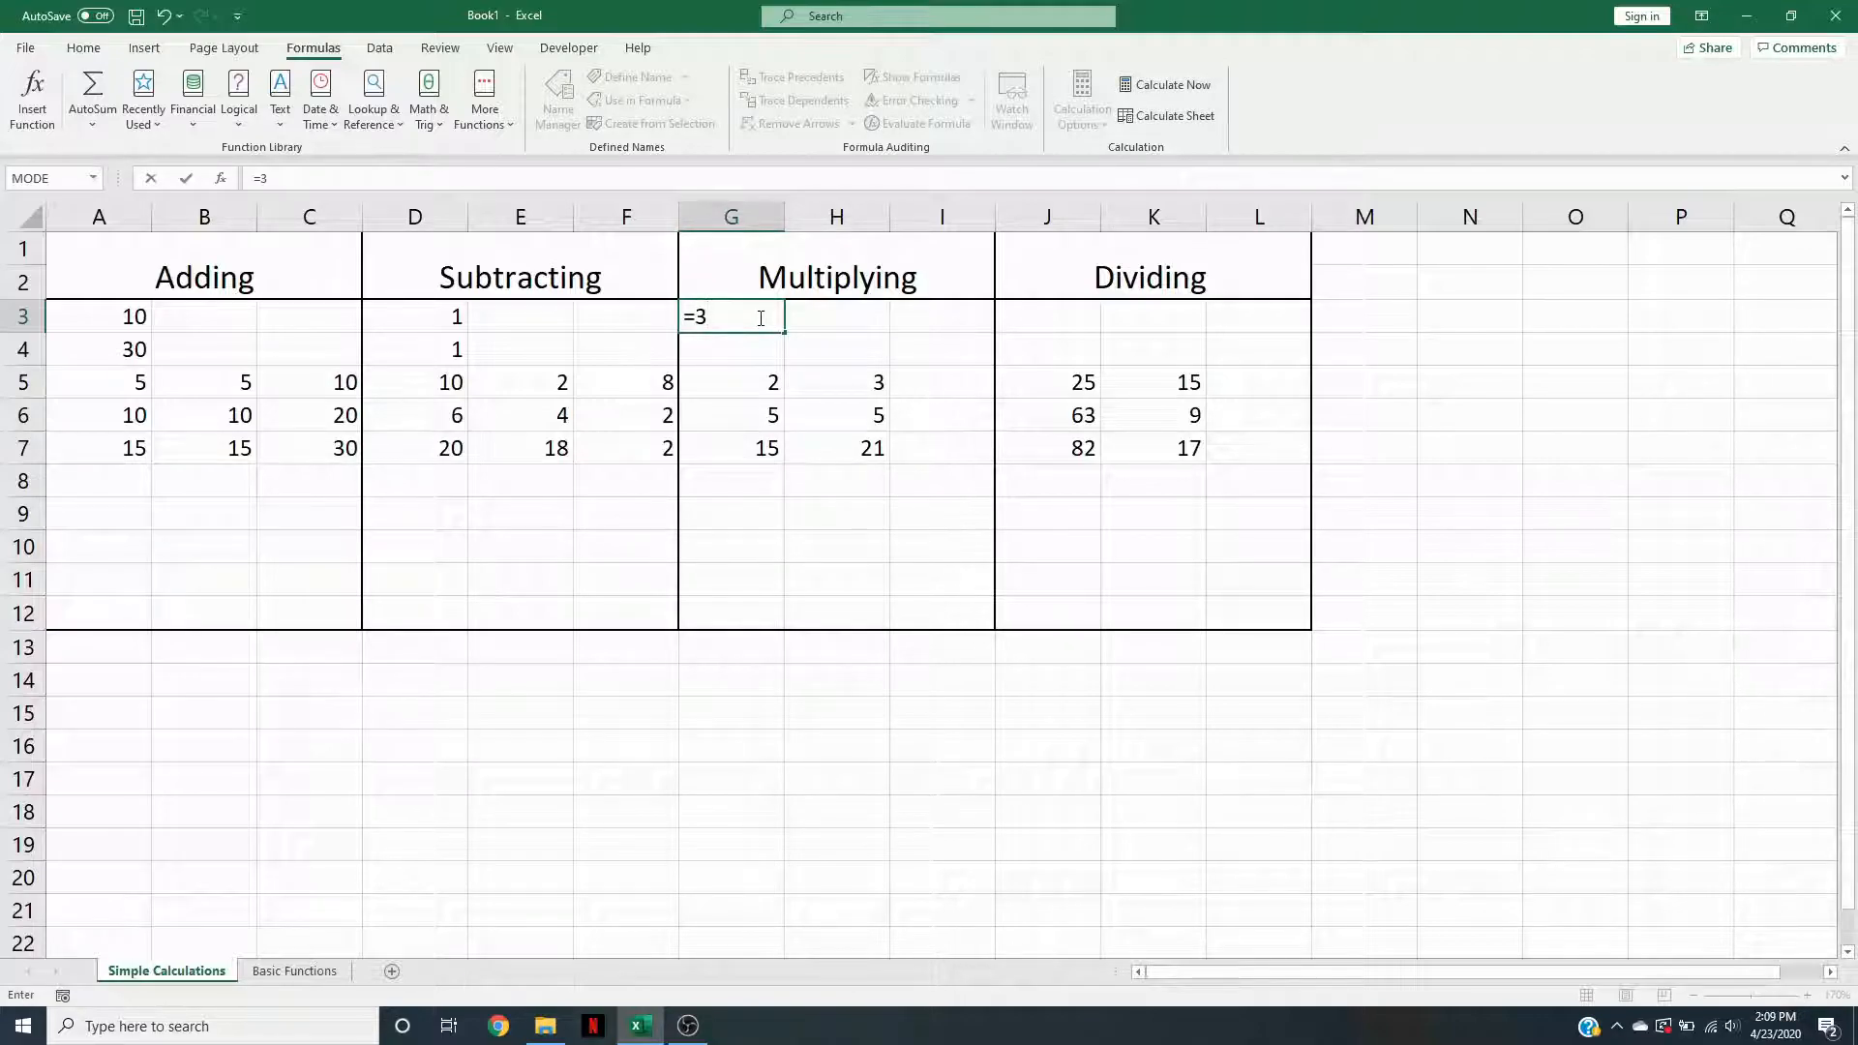
pyautogui.write('*3')
pyautogui.press('Return')
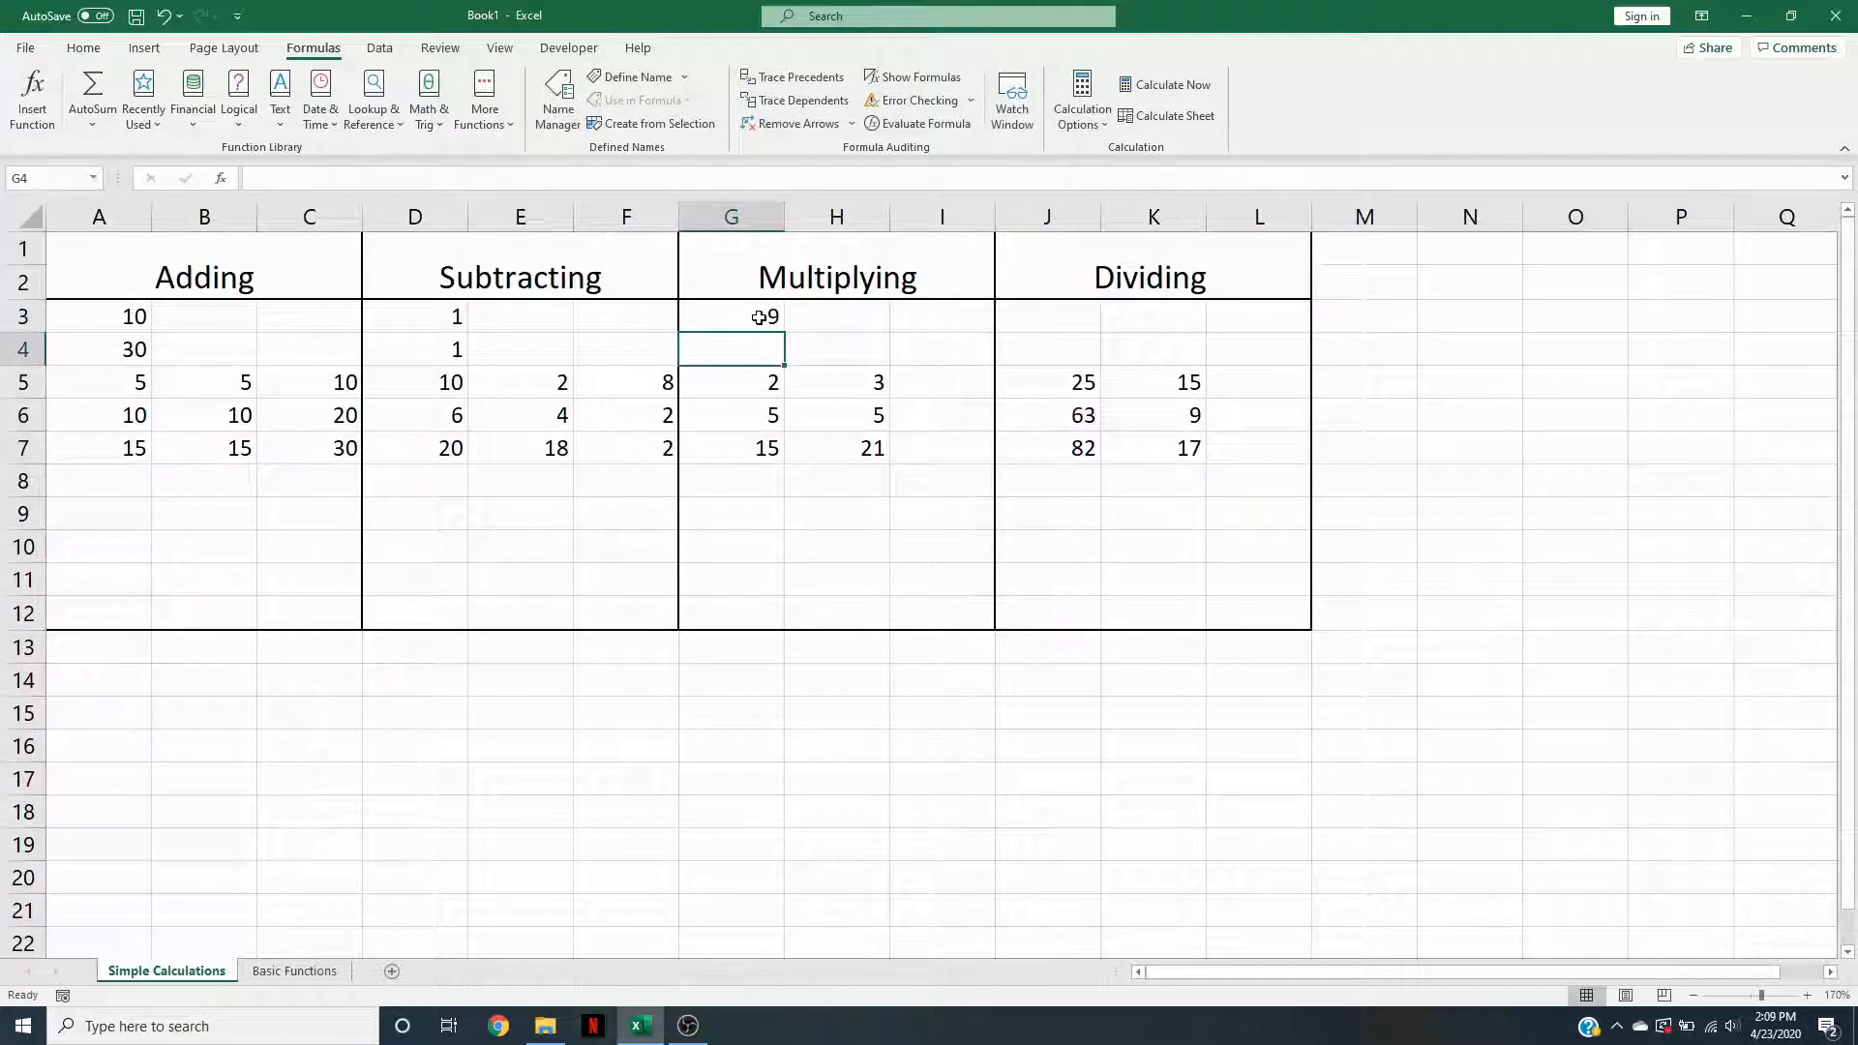
pyautogui.write('=')
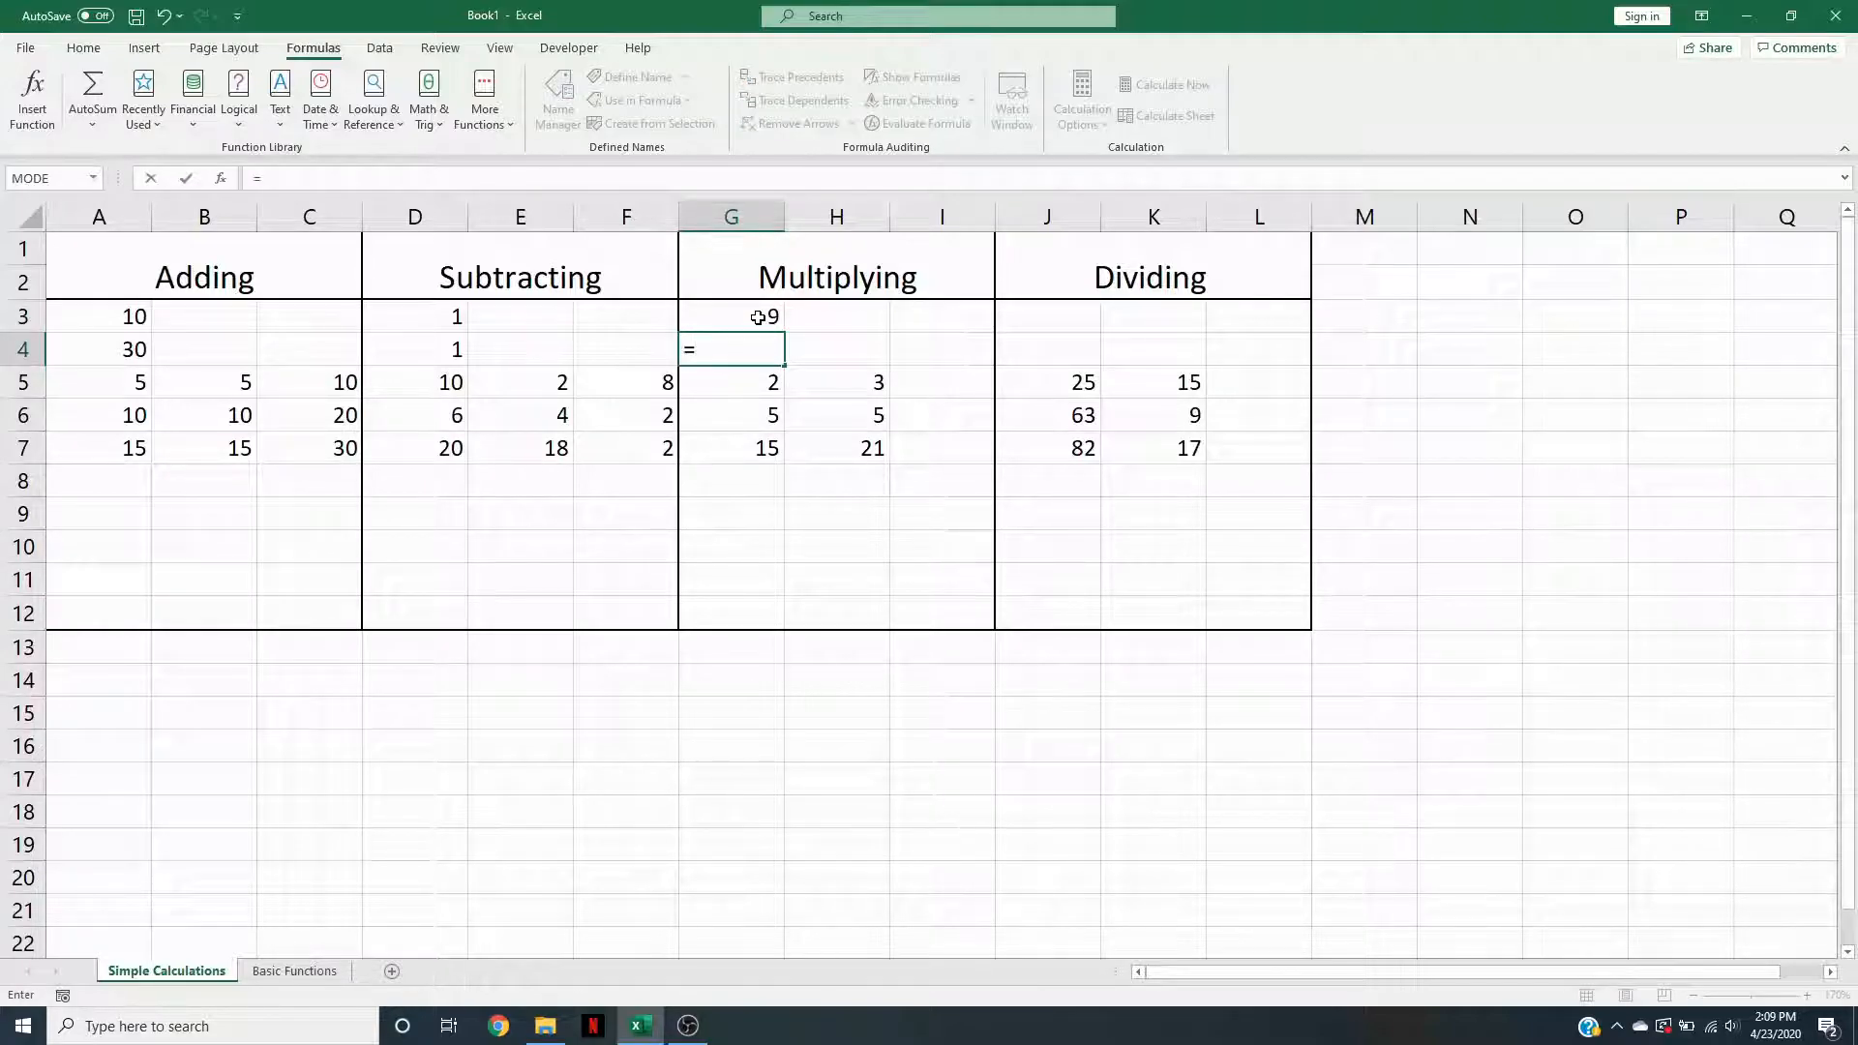
pyautogui.write('9*9')
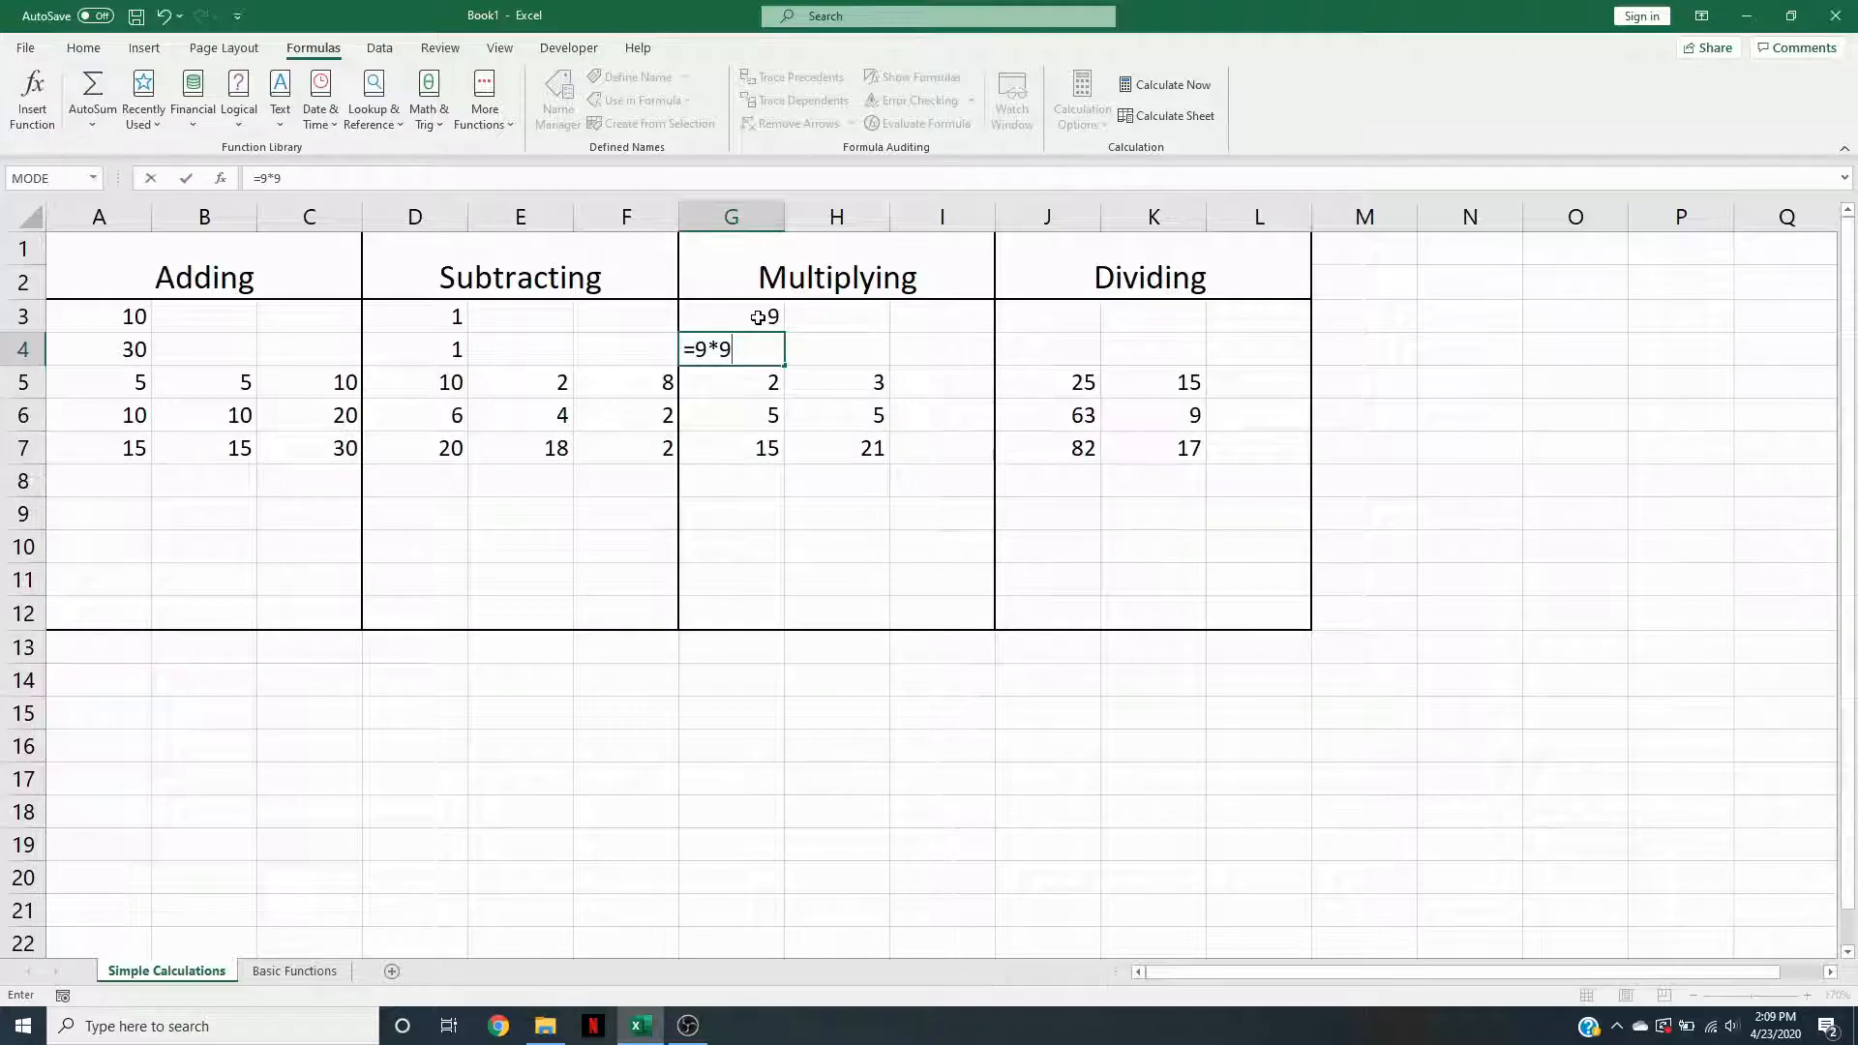
pyautogui.press('Return')
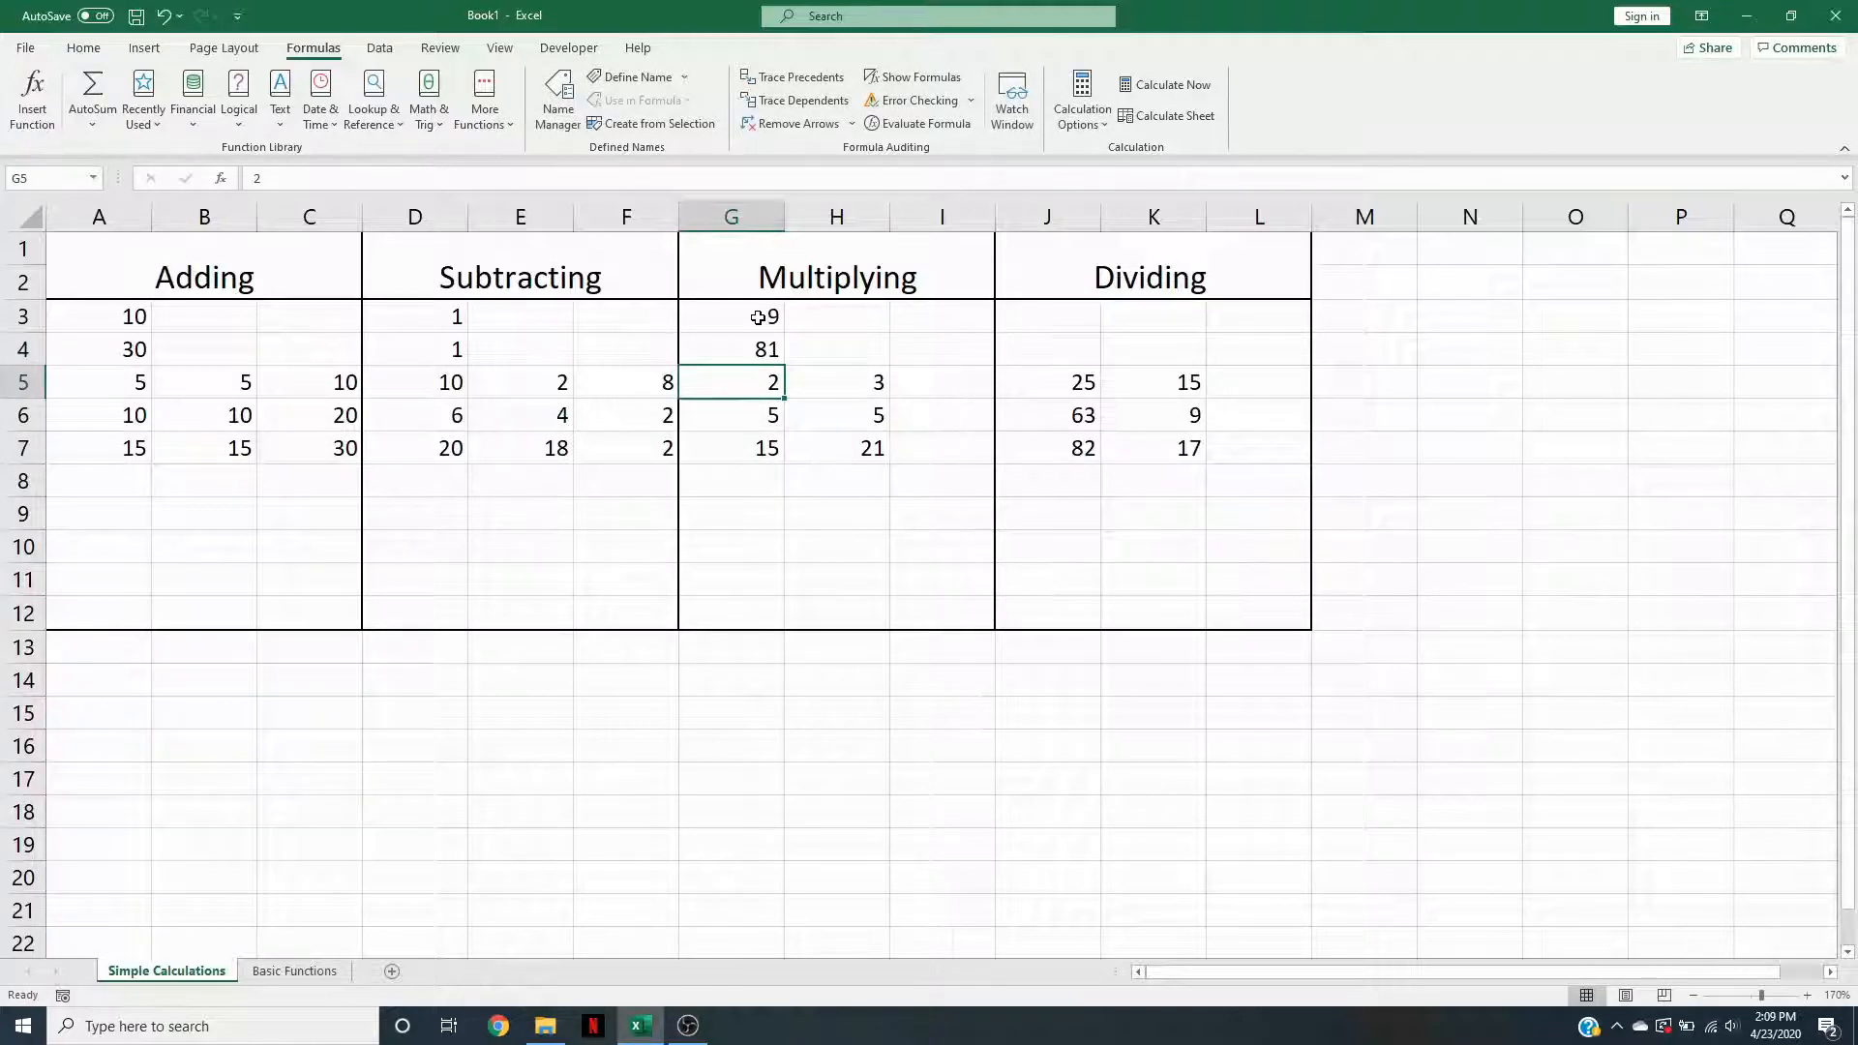
# - Enter =G5*H5 in I5 and fill the formula down through I7
pyautogui.click(963, 397)
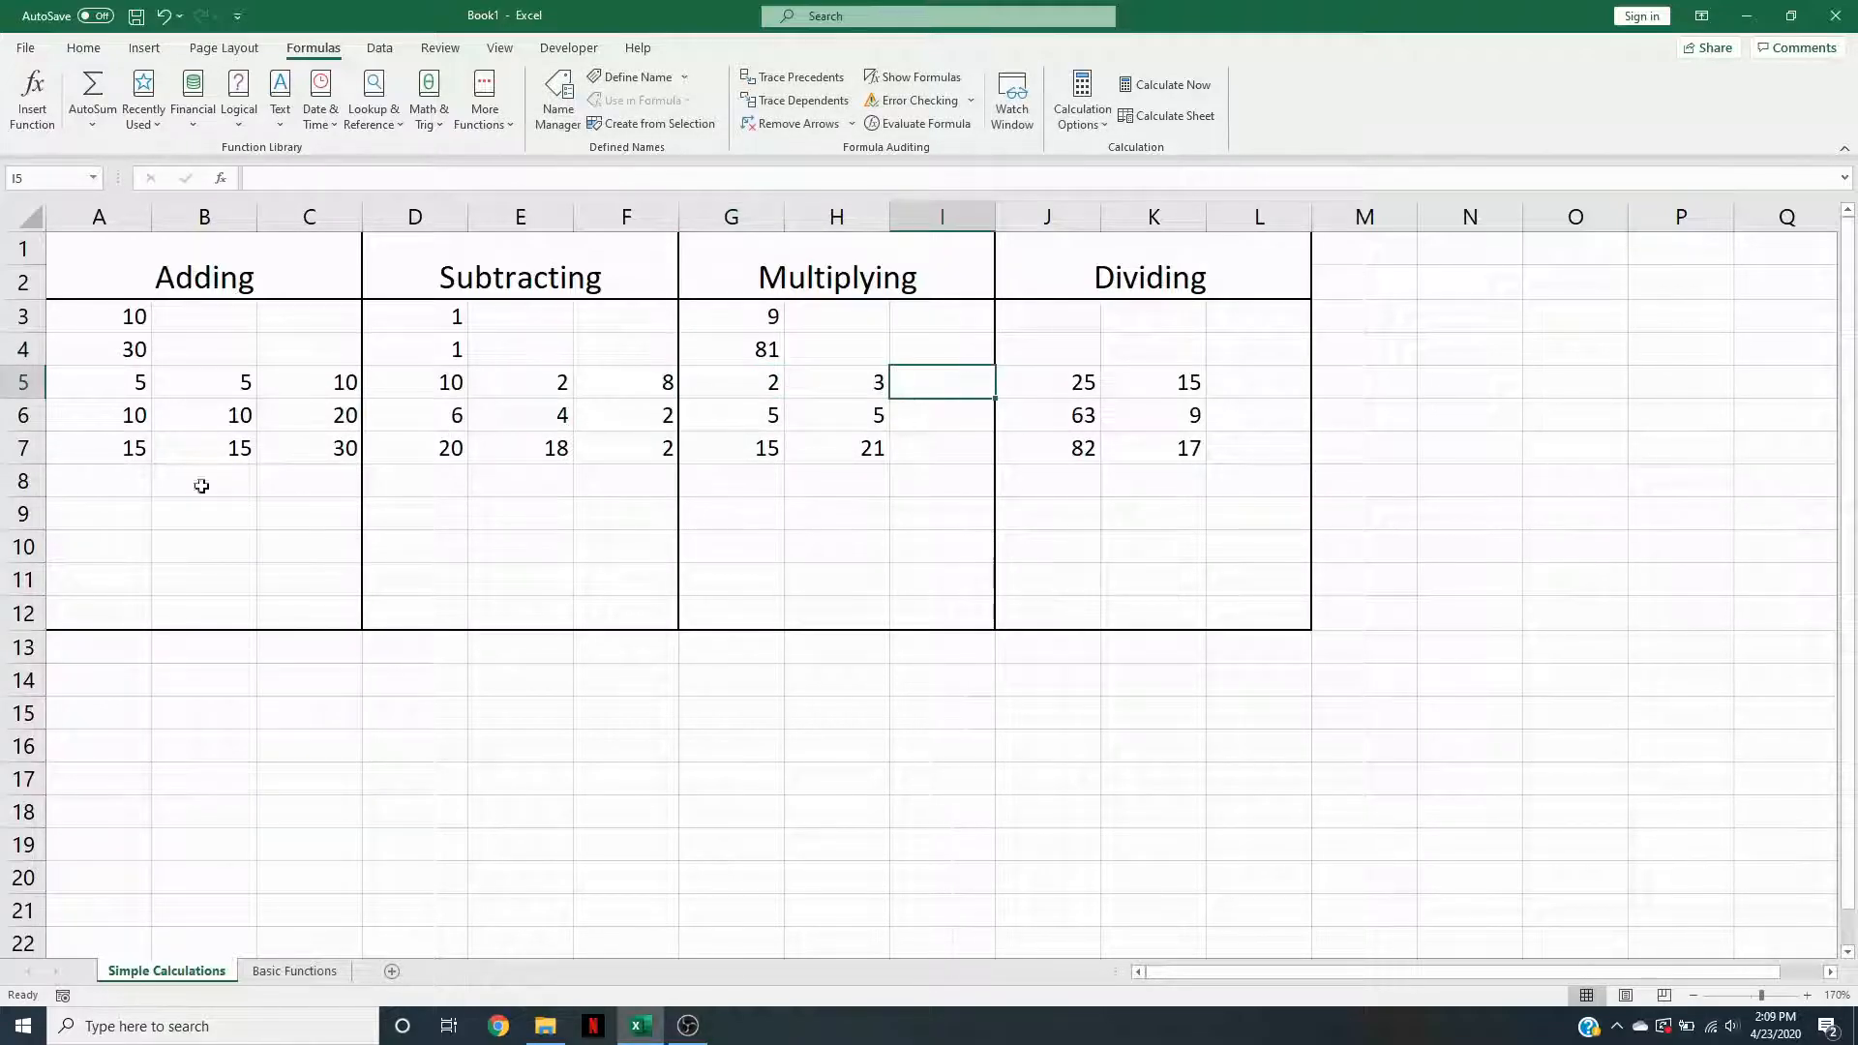
pyautogui.write('=')
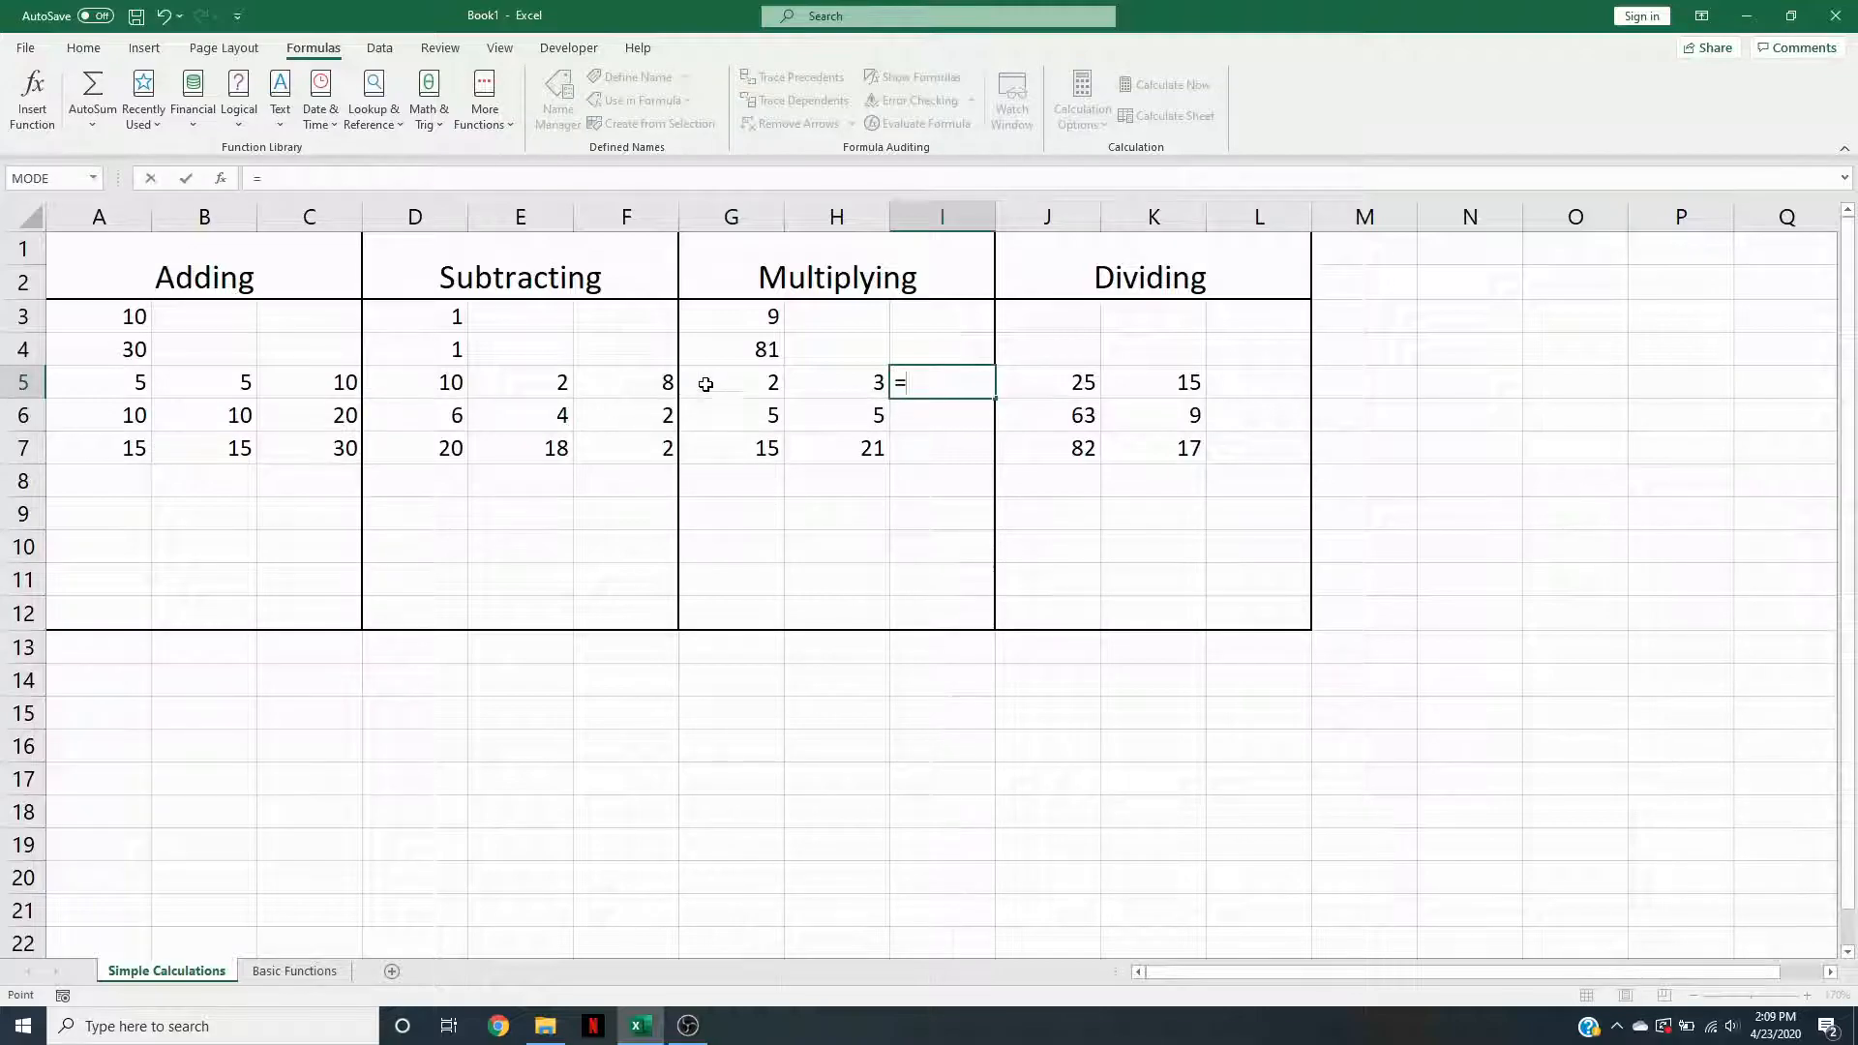
pyautogui.click(705, 384)
pyautogui.write('*')
pyautogui.click(816, 379)
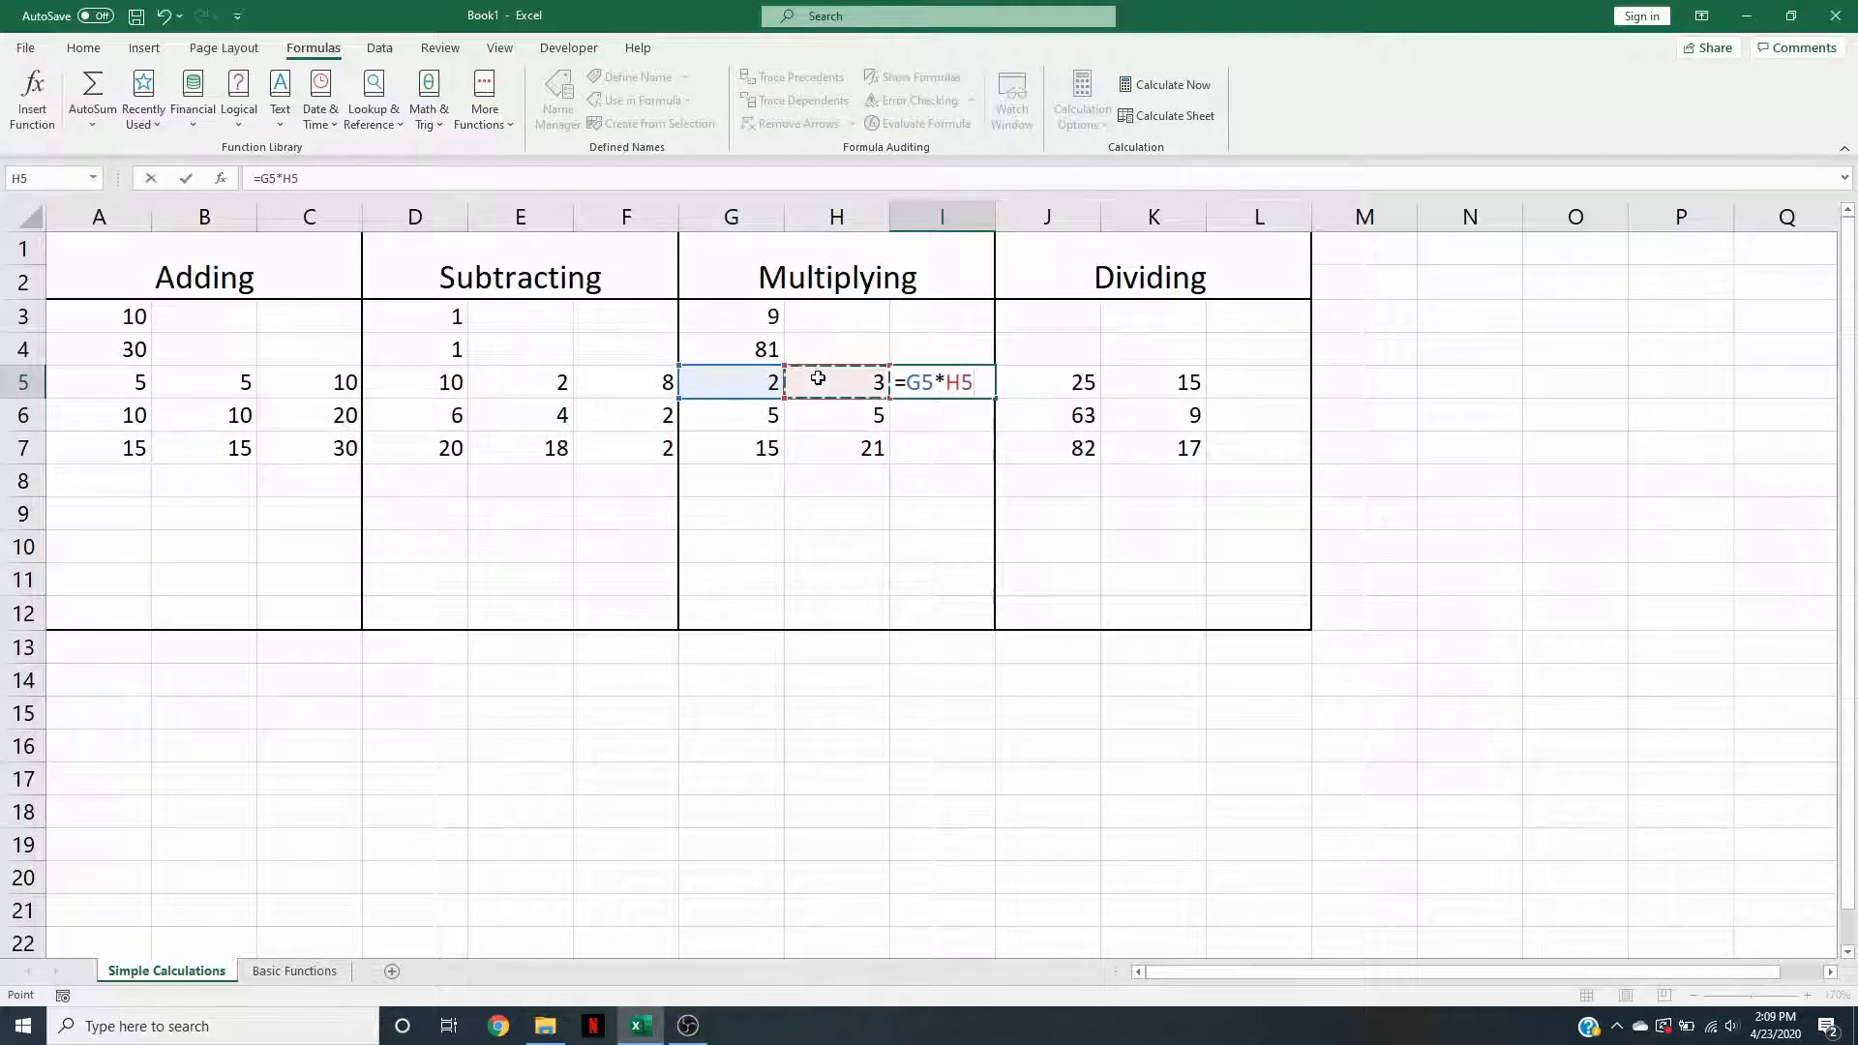
pyautogui.press('Return')
pyautogui.click(941, 385)
pyautogui.moveTo(995, 399); pyautogui.dragTo(995, 472)
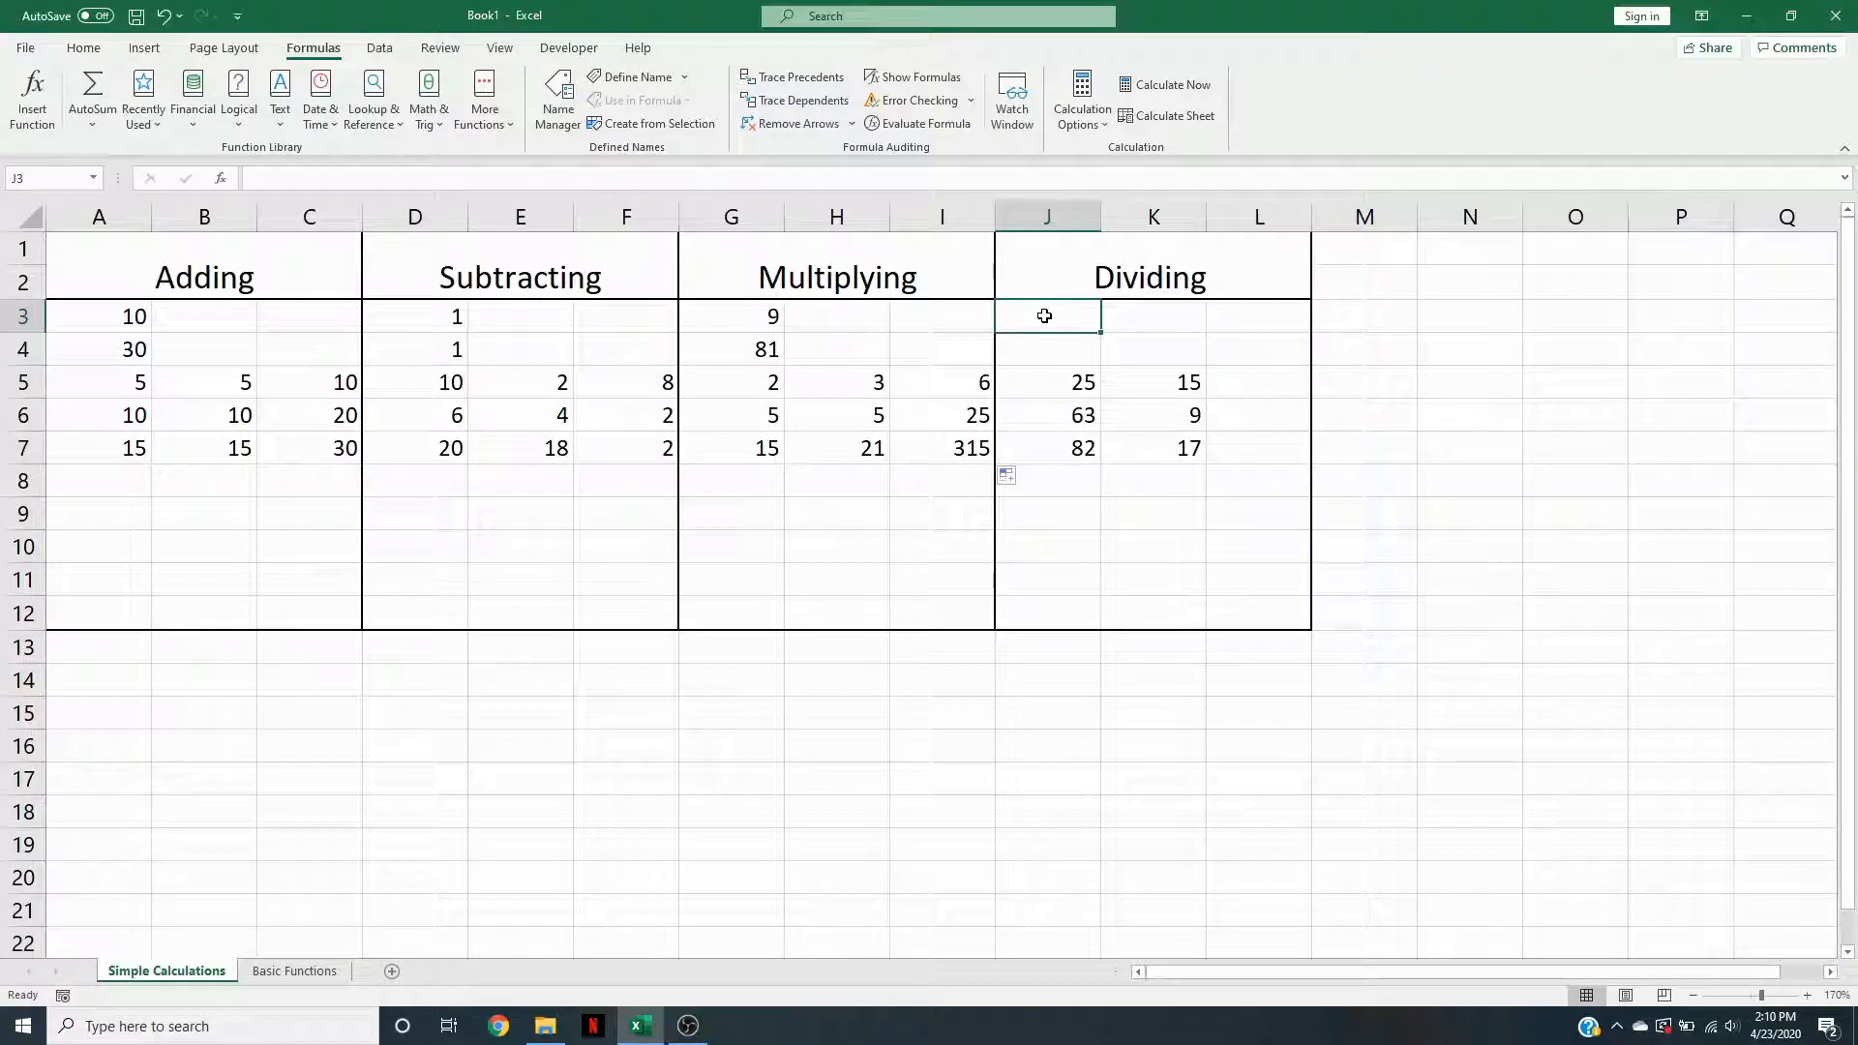
# - Enter the division formulas =8/2 in J3 and =7/3 in J4
pyautogui.write('=')
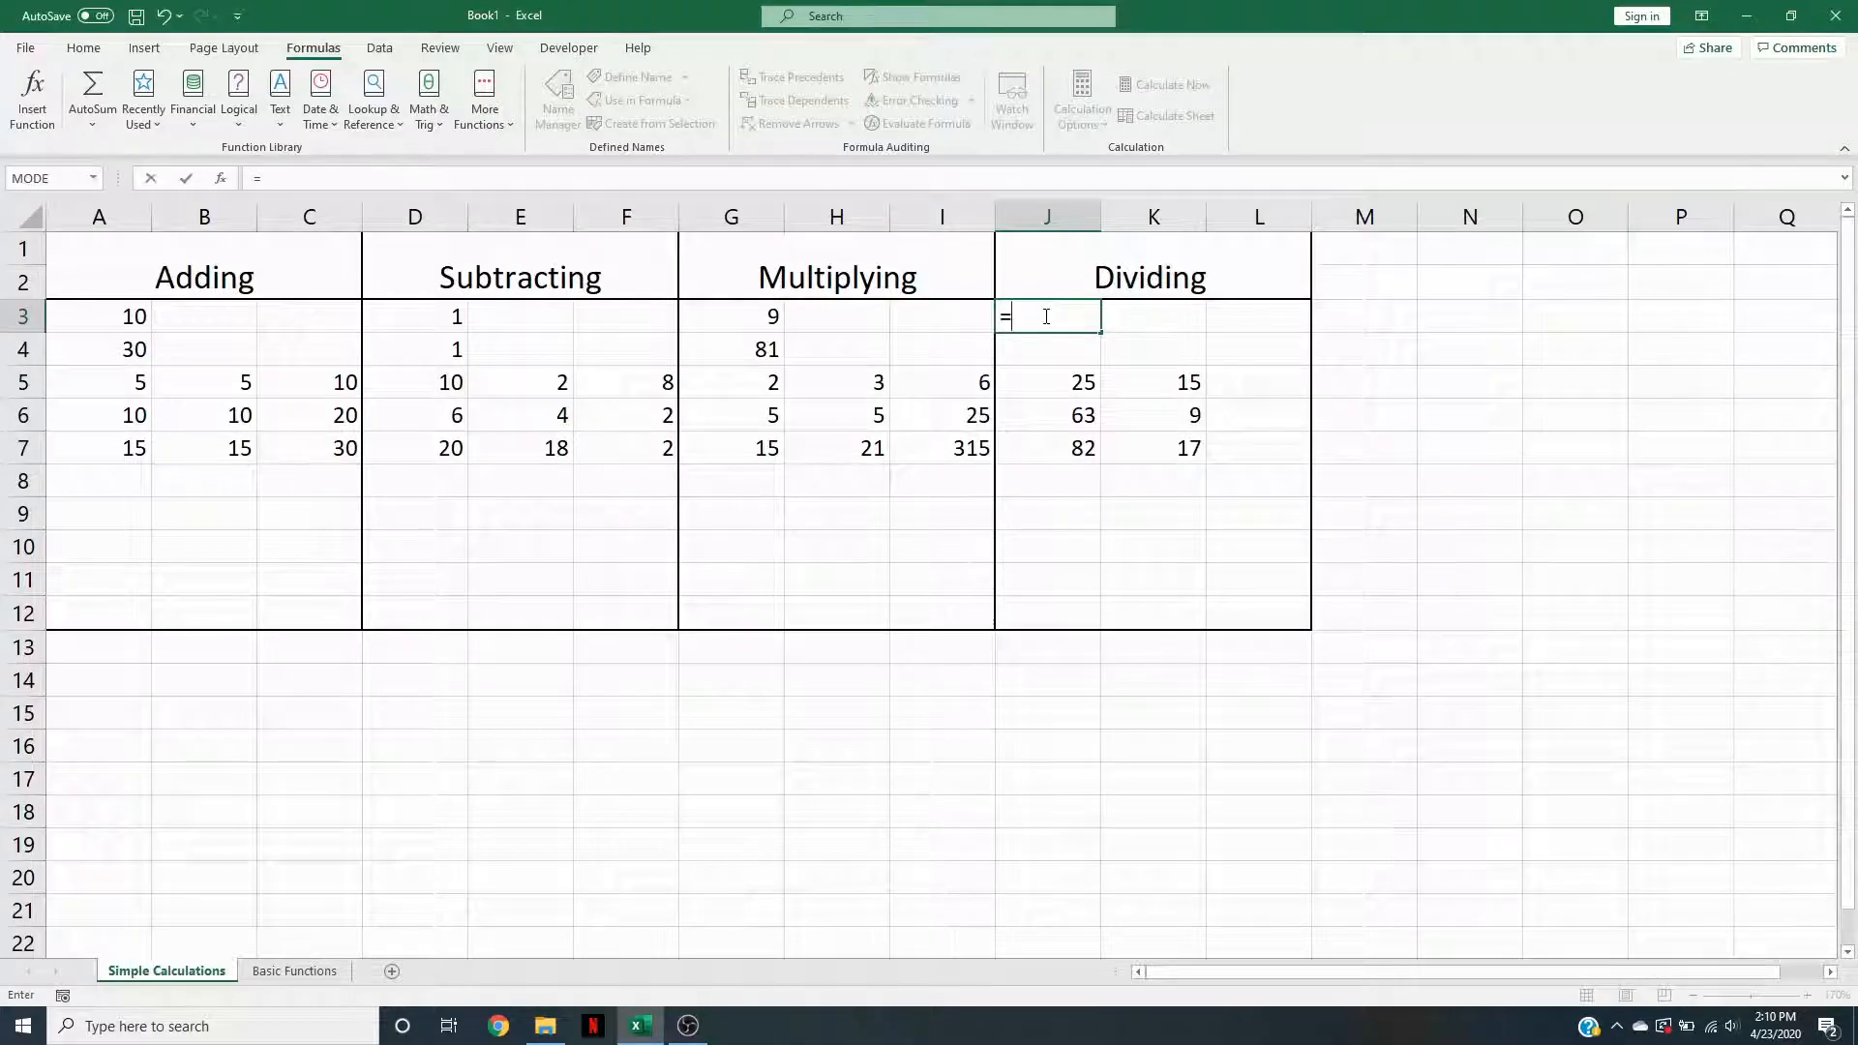
pyautogui.write('8/2')
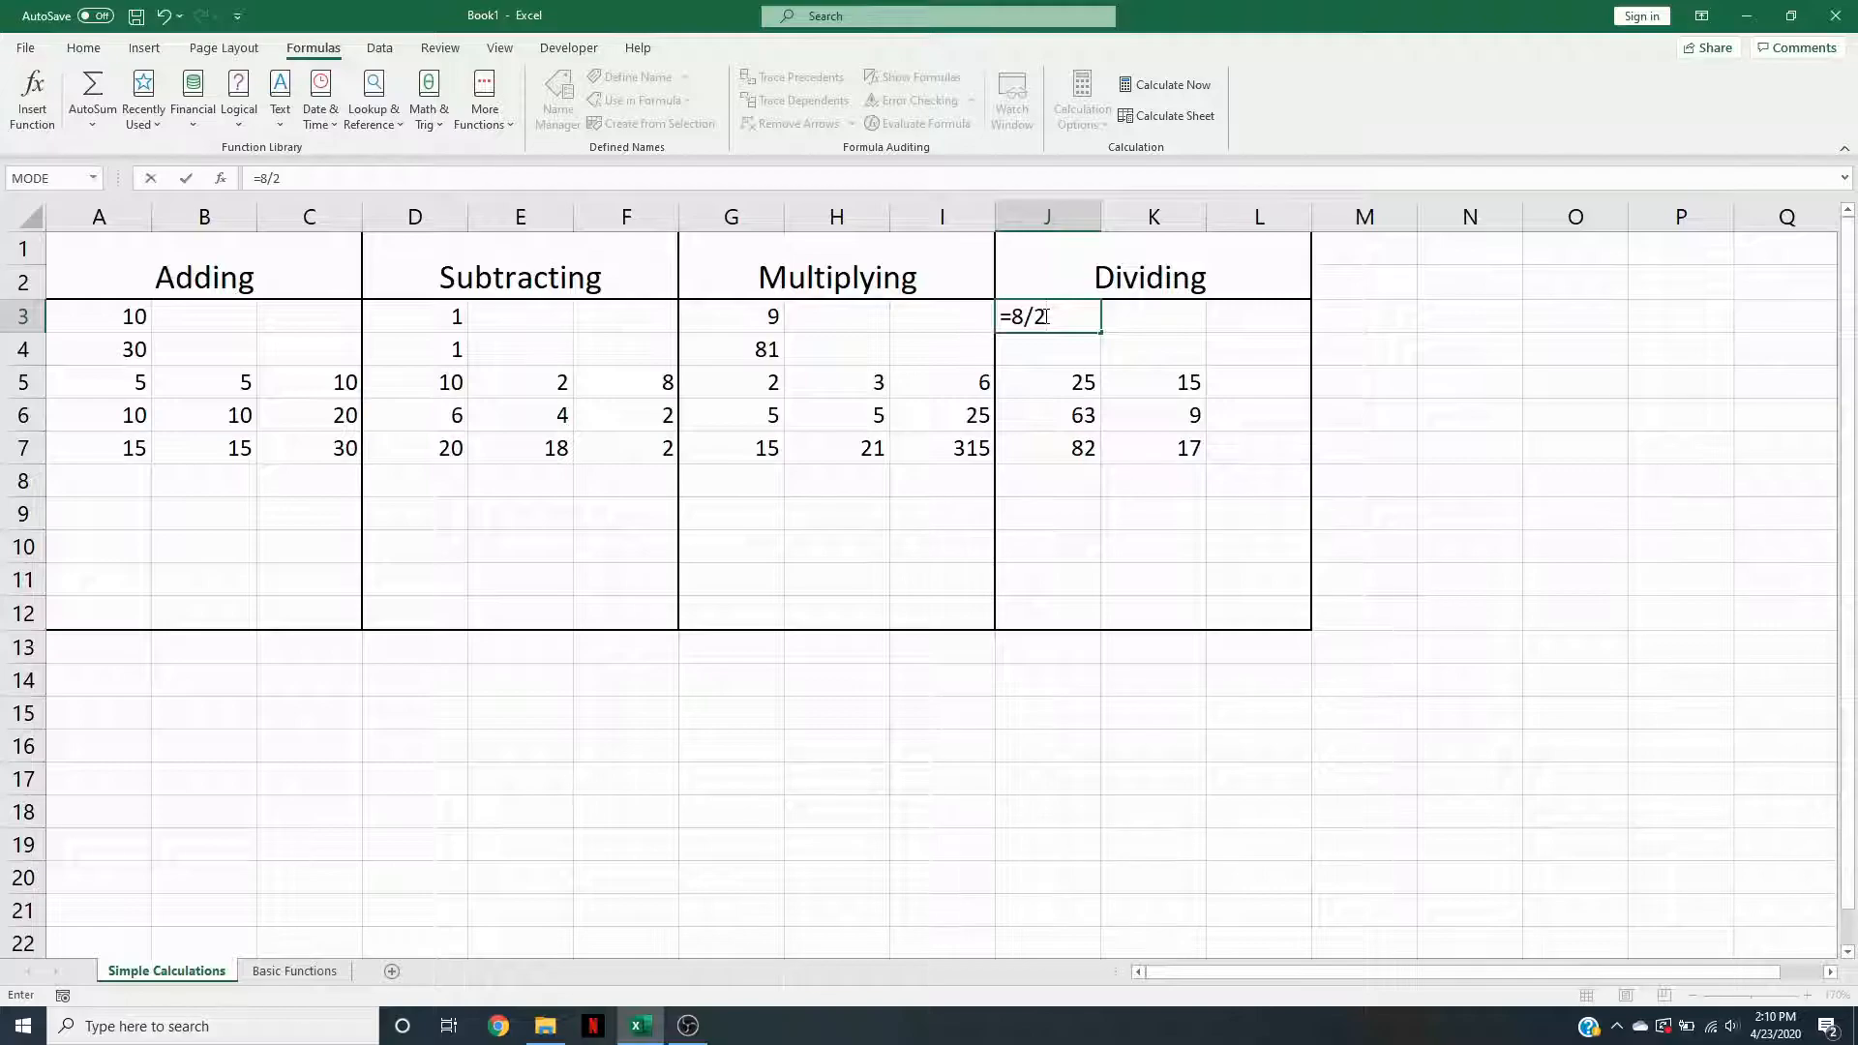
pyautogui.press('Return')
pyautogui.write('=7/3')
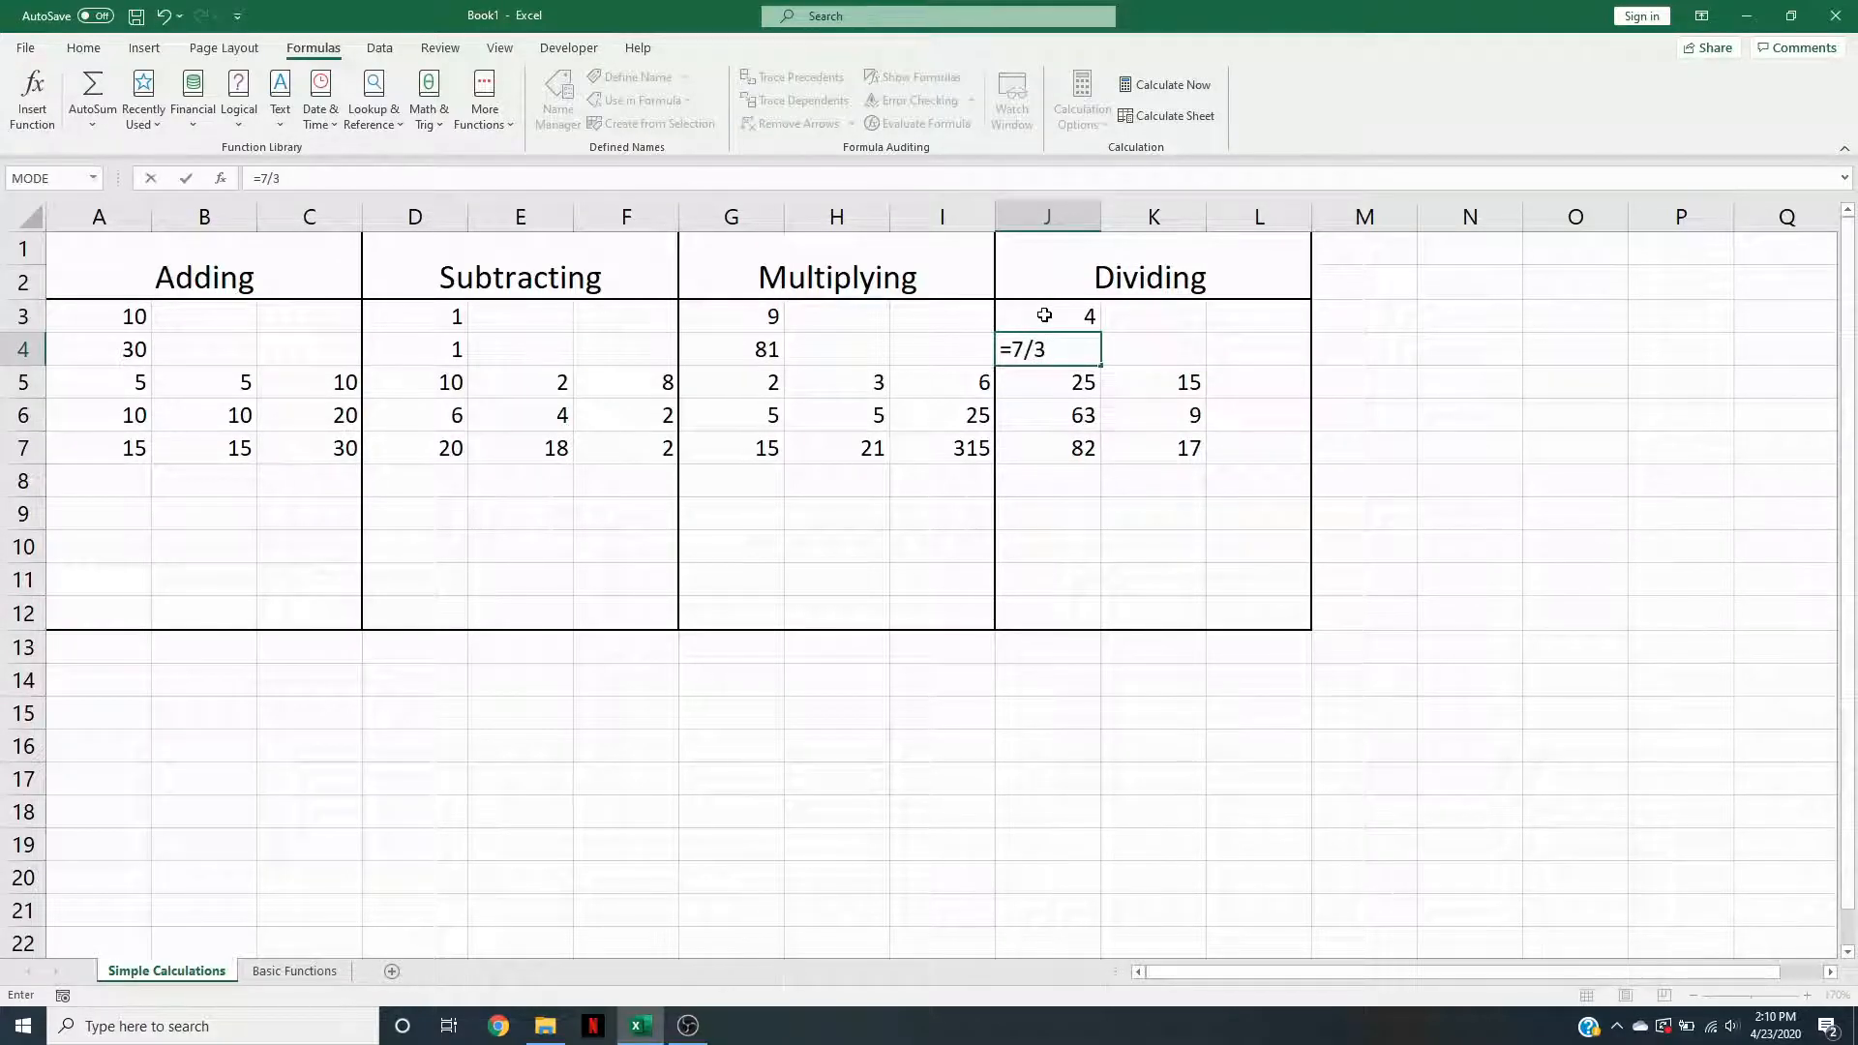
pyautogui.press('Return')
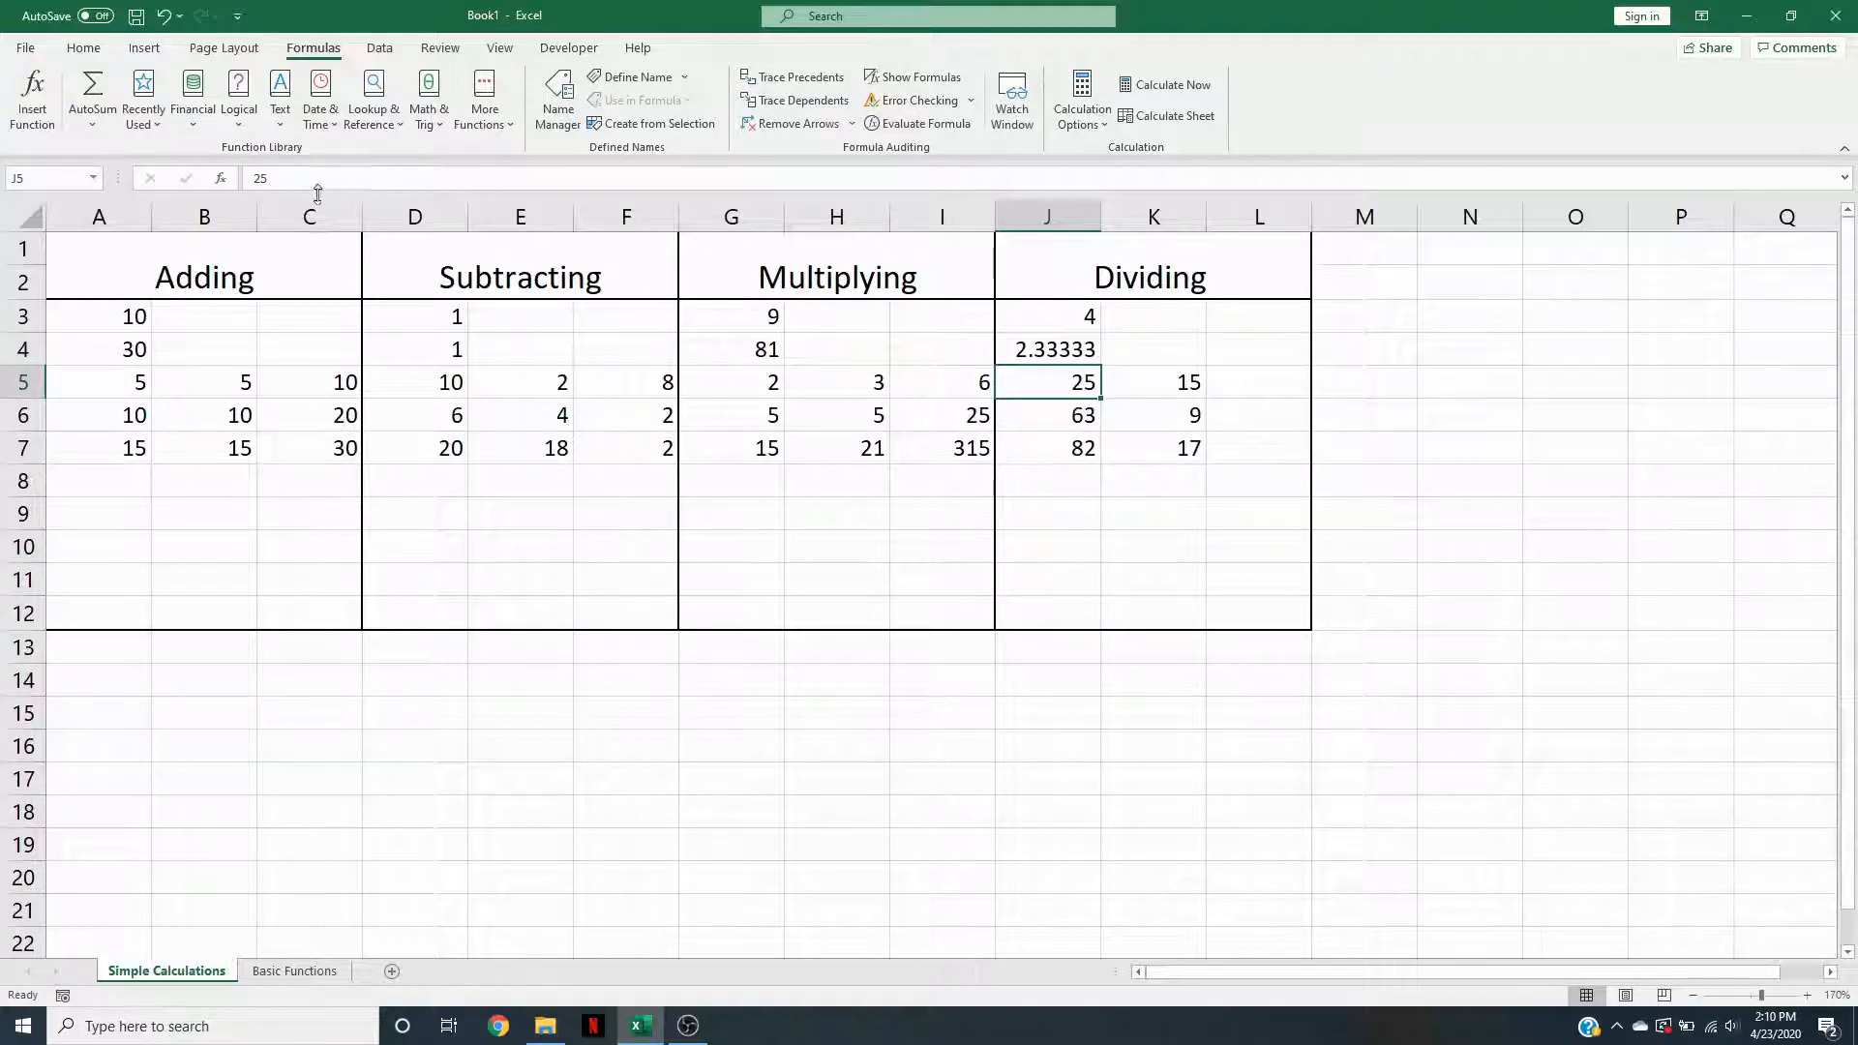
# - Adjust the number format of J4 so it shows two decimal places
pyautogui.click(1059, 353)
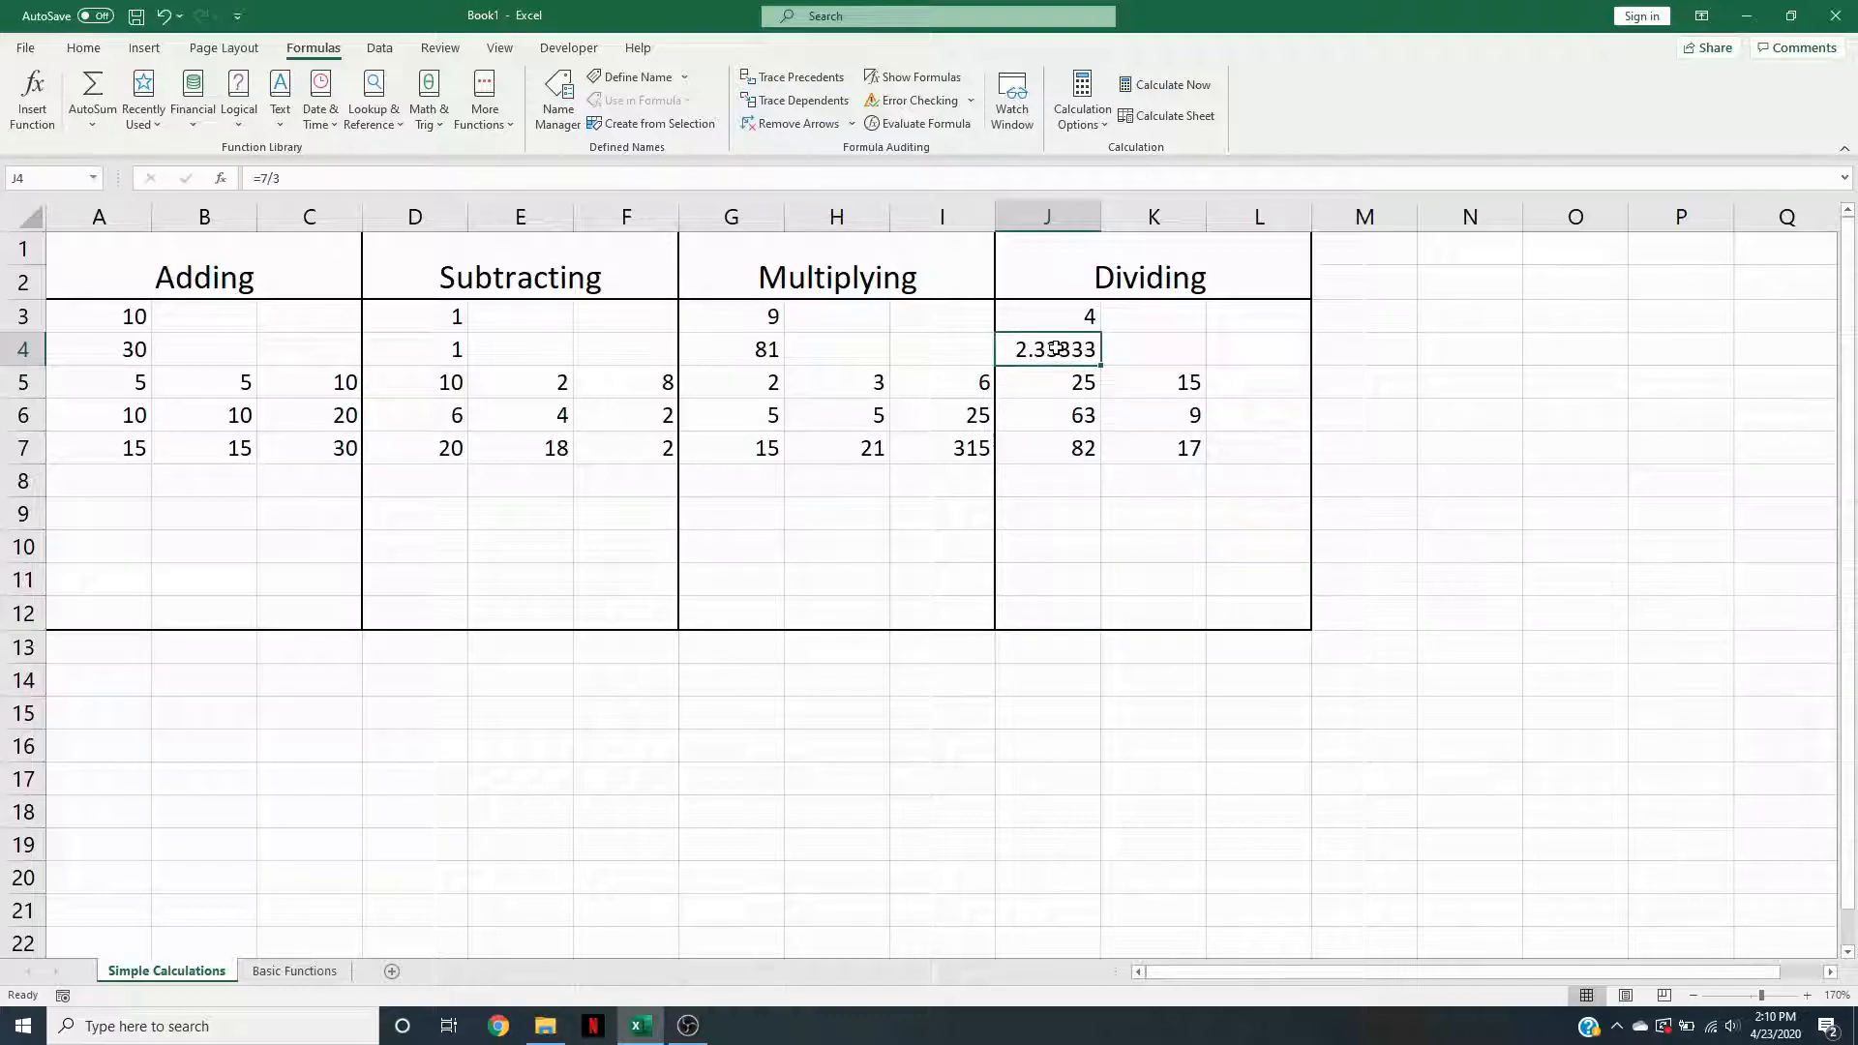
pyautogui.click(84, 48)
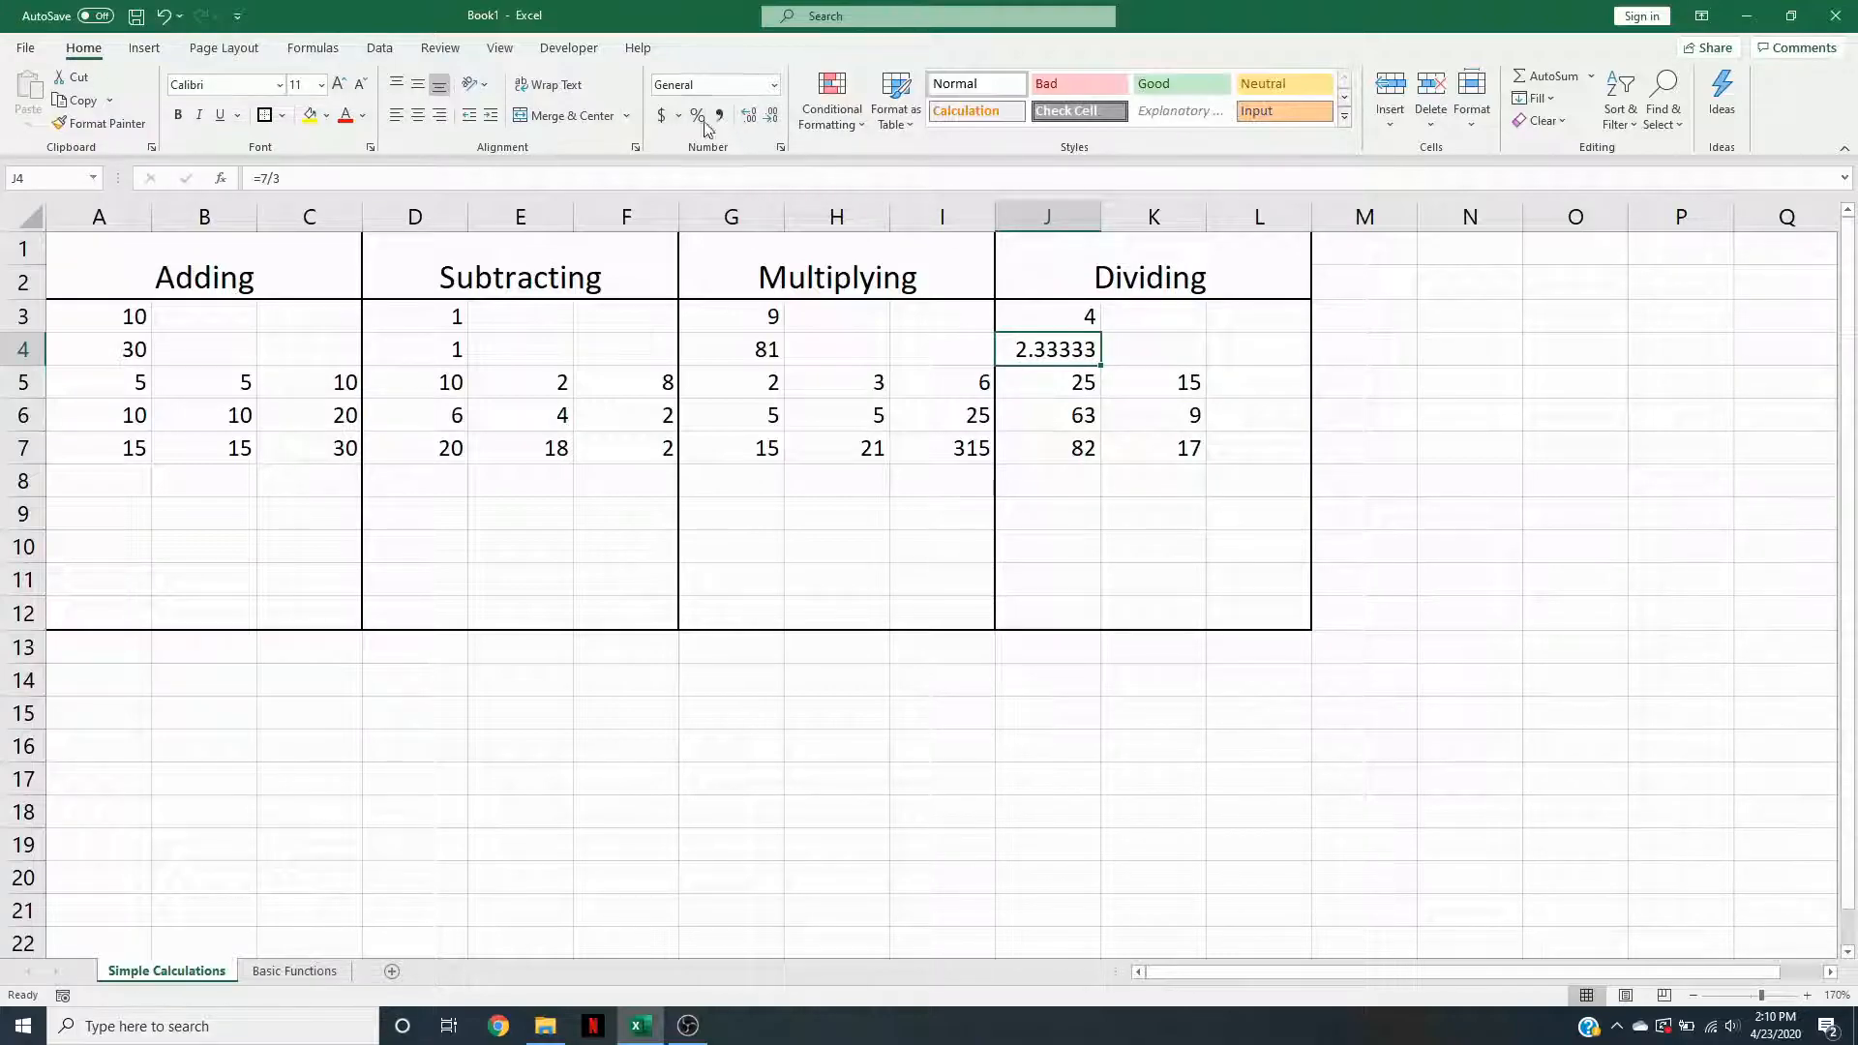
pyautogui.click(769, 116)
pyautogui.click(770, 117)
pyautogui.click(769, 116)
pyautogui.click(750, 116)
pyautogui.click(750, 116)
pyautogui.click(750, 116)
pyautogui.click(750, 116)
pyautogui.click(772, 116)
pyautogui.click(771, 117)
pyautogui.click(772, 116)
pyautogui.click(771, 116)
pyautogui.click(771, 116)
pyautogui.click(750, 116)
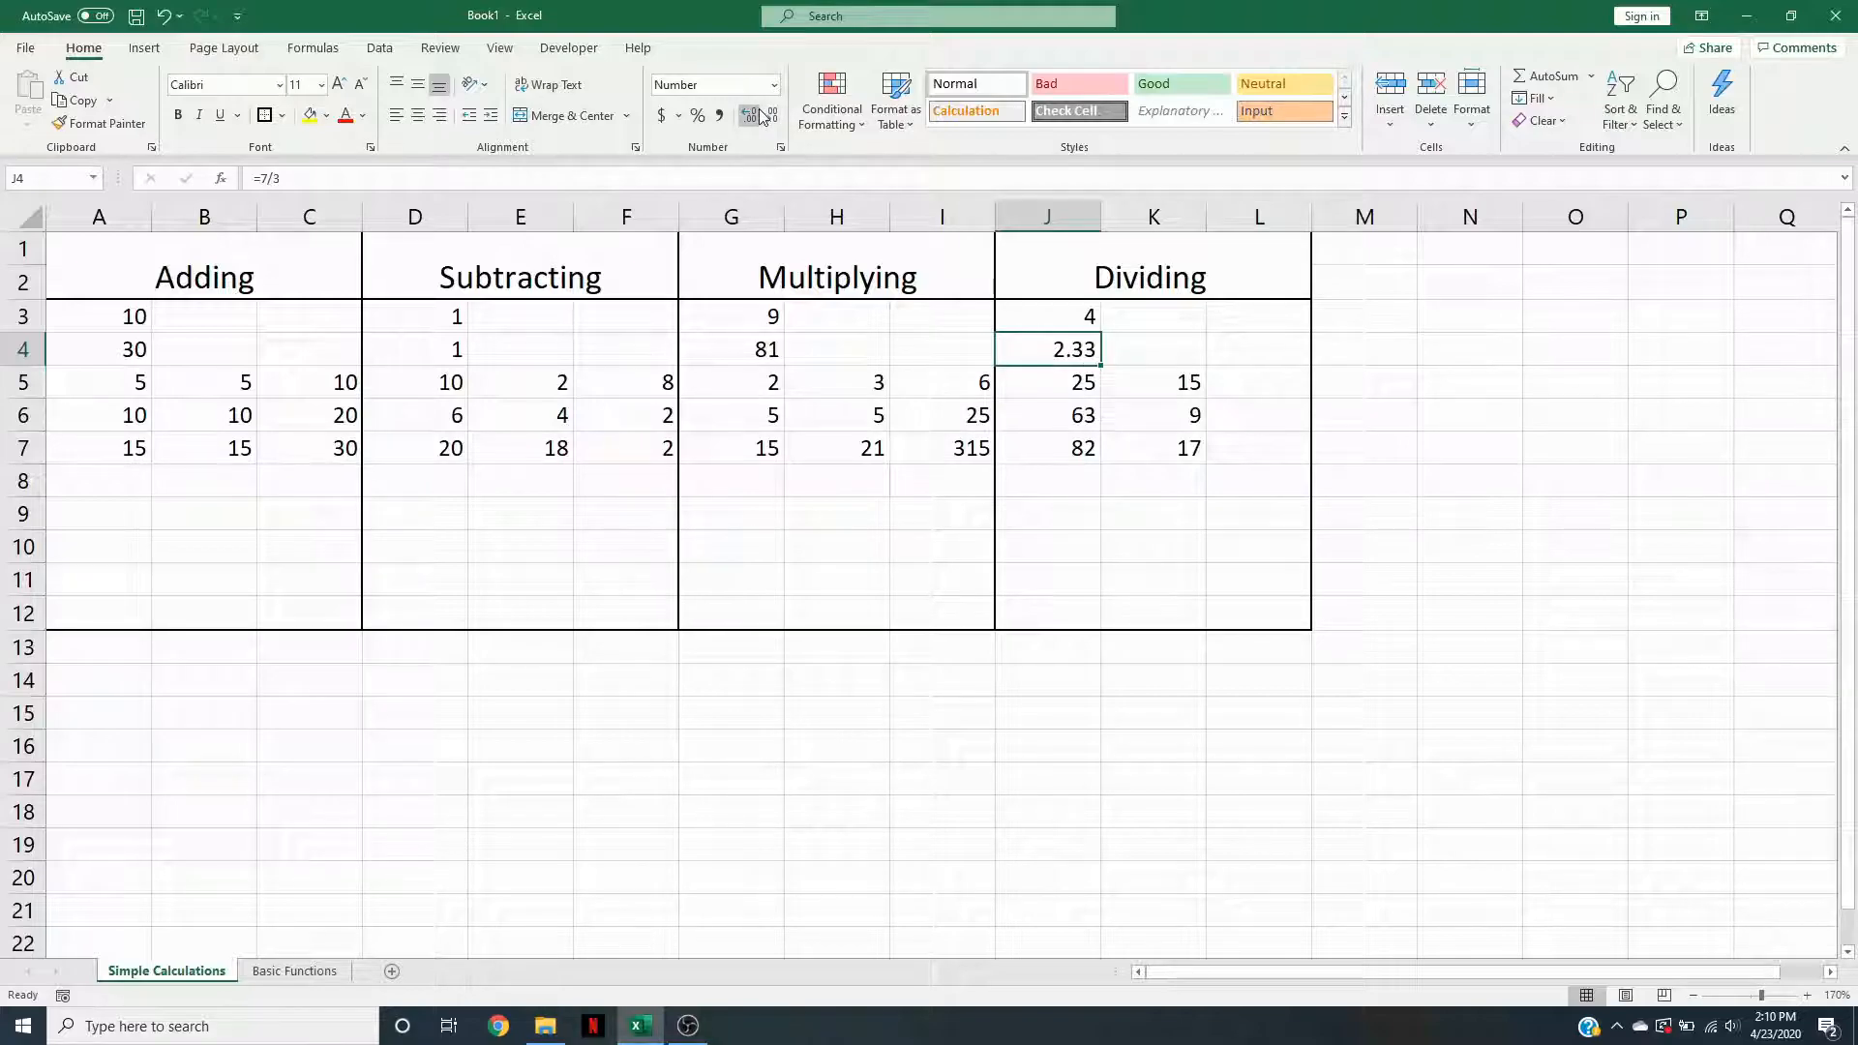
# - Enter =J5/K5 in L5 and fill the formula down through L7
pyautogui.click(1298, 385)
pyautogui.write('=')
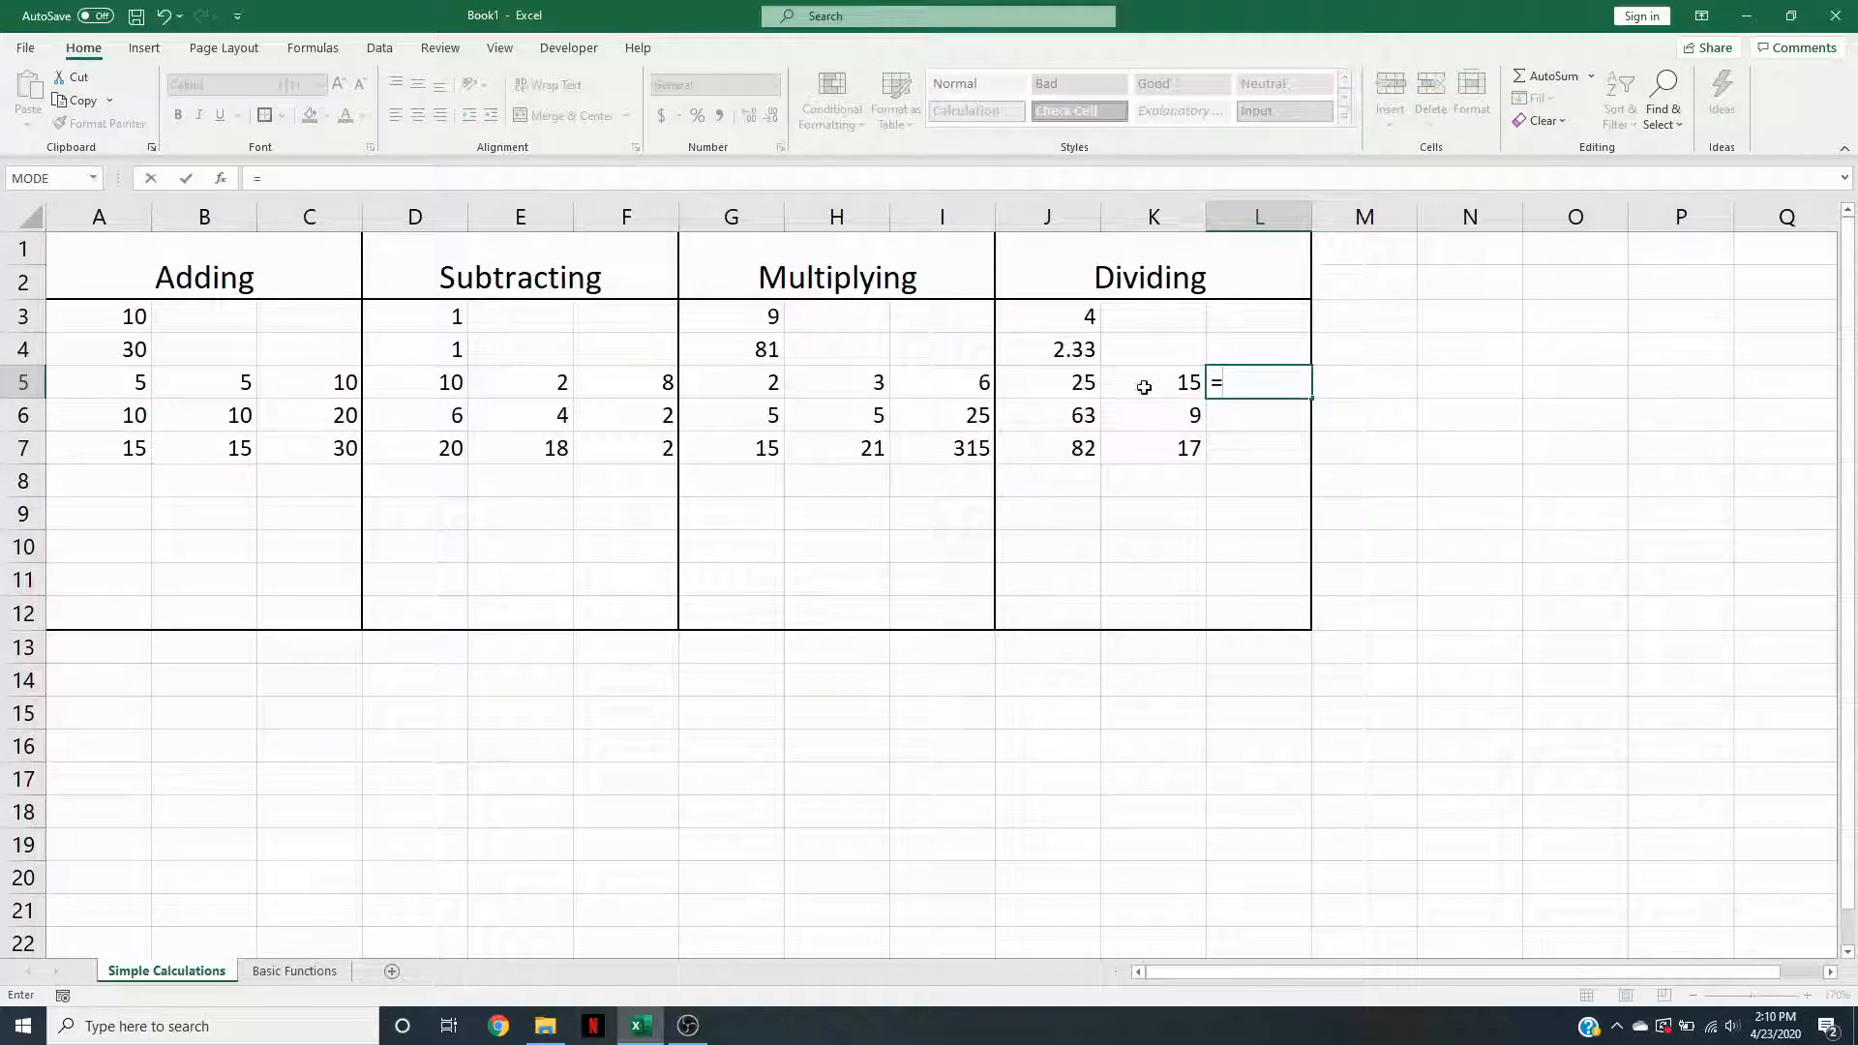
pyautogui.click(1084, 382)
pyautogui.write('/')
pyautogui.click(1162, 390)
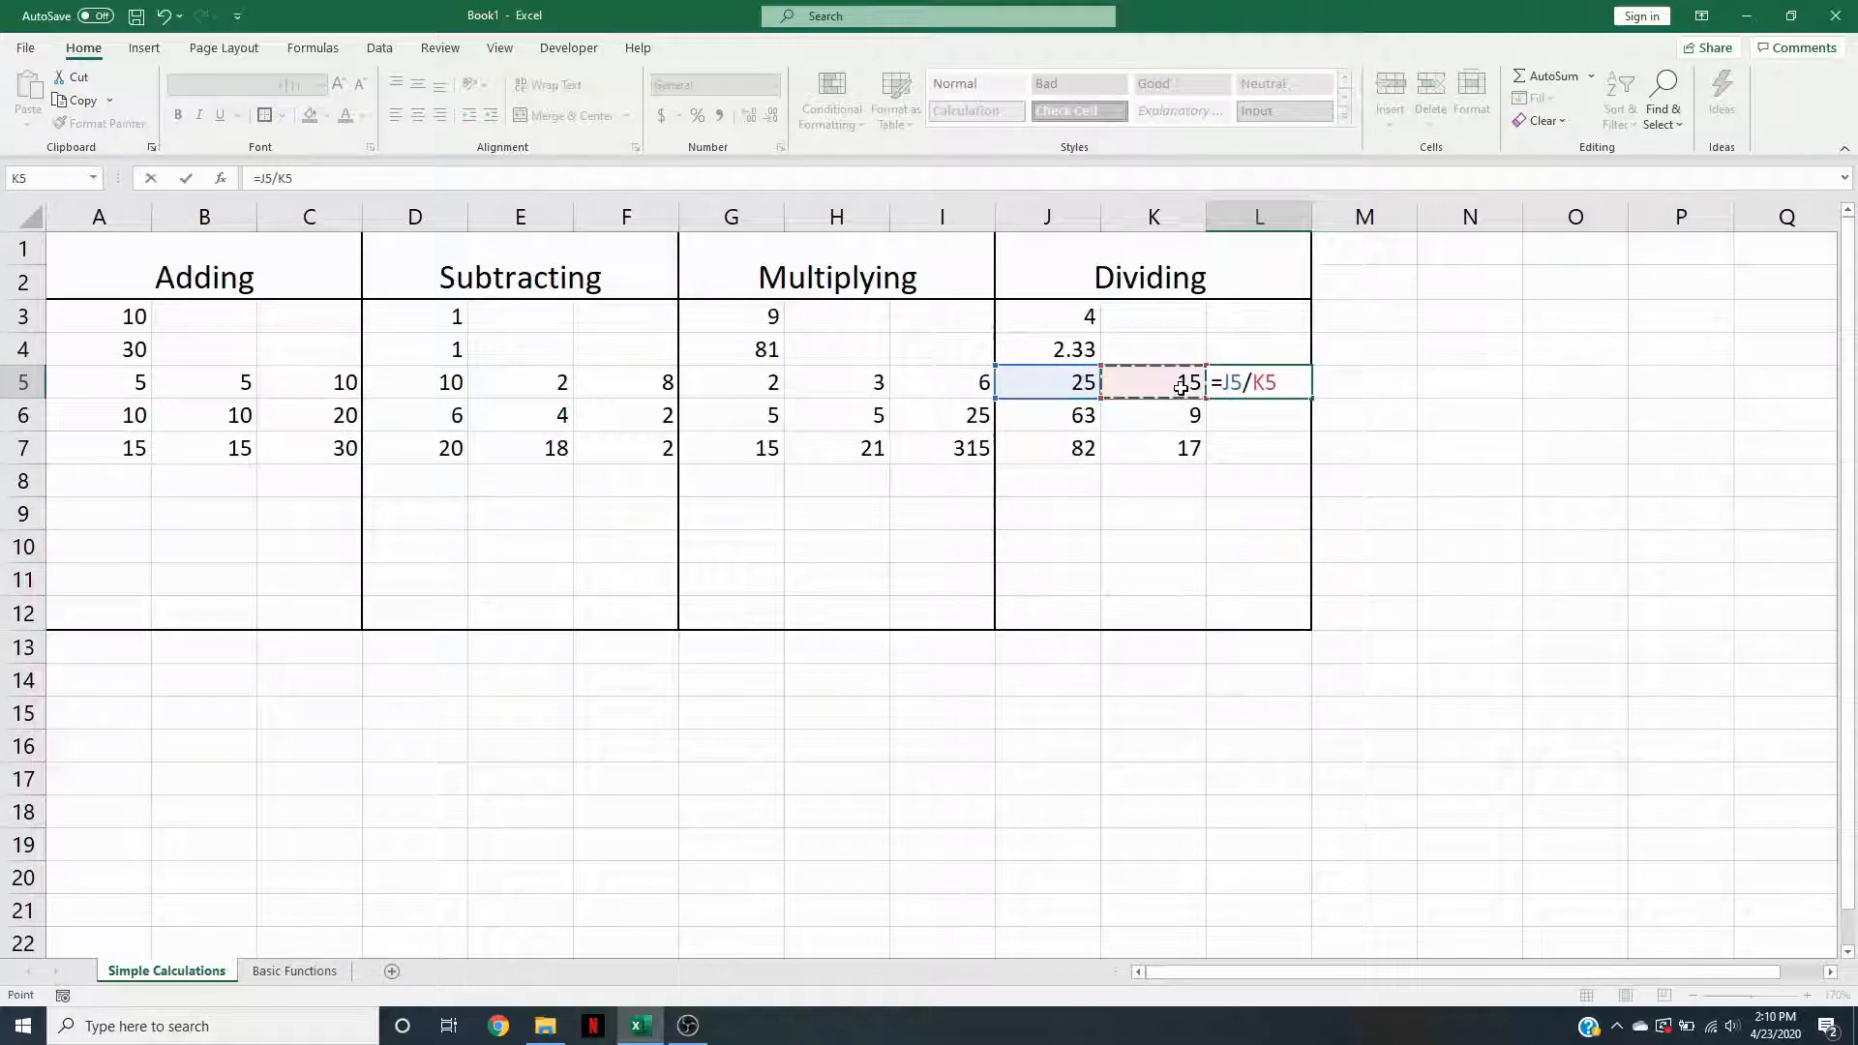
pyautogui.press('Return')
pyautogui.click(1266, 379)
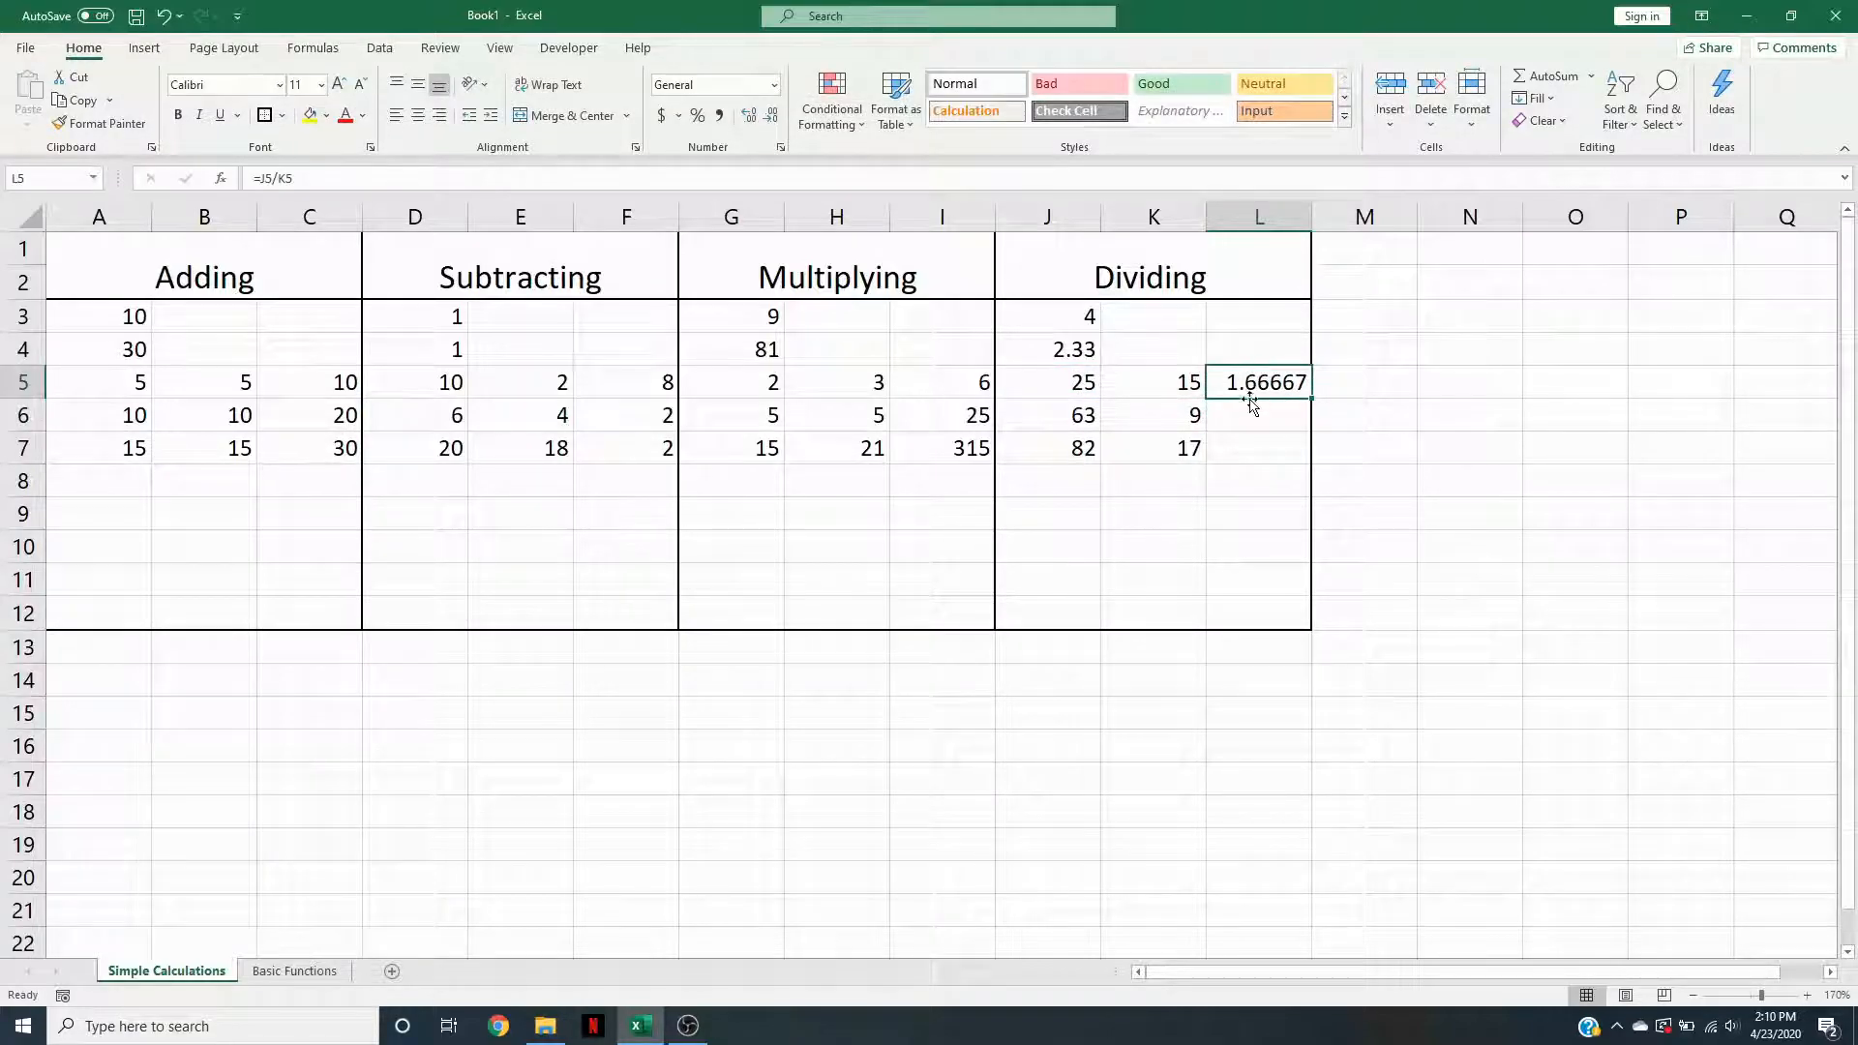
pyautogui.moveTo(1310, 399); pyautogui.dragTo(1298, 454)
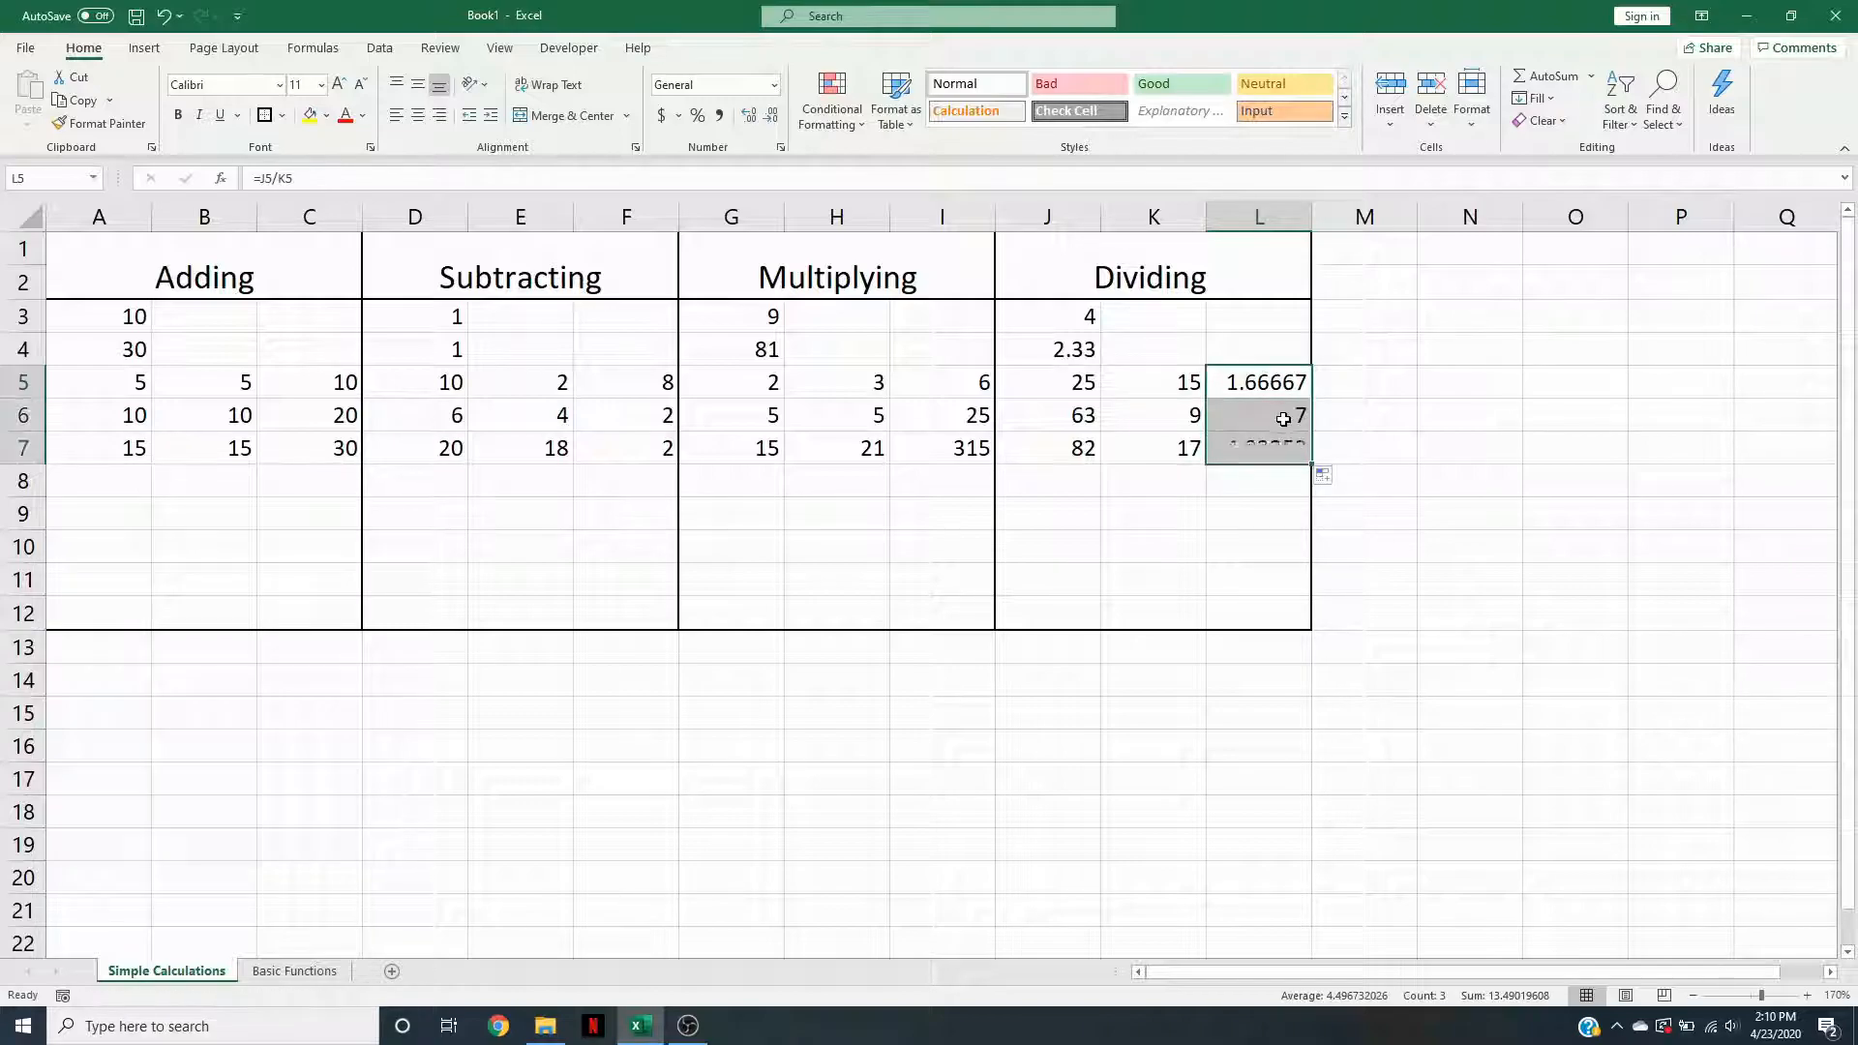
# - Reduce the decimals of the division results in L5:L7 so they show two decimal places
pyautogui.click(767, 120)
pyautogui.click(767, 121)
pyautogui.click(767, 121)
pyautogui.click(1627, 590)
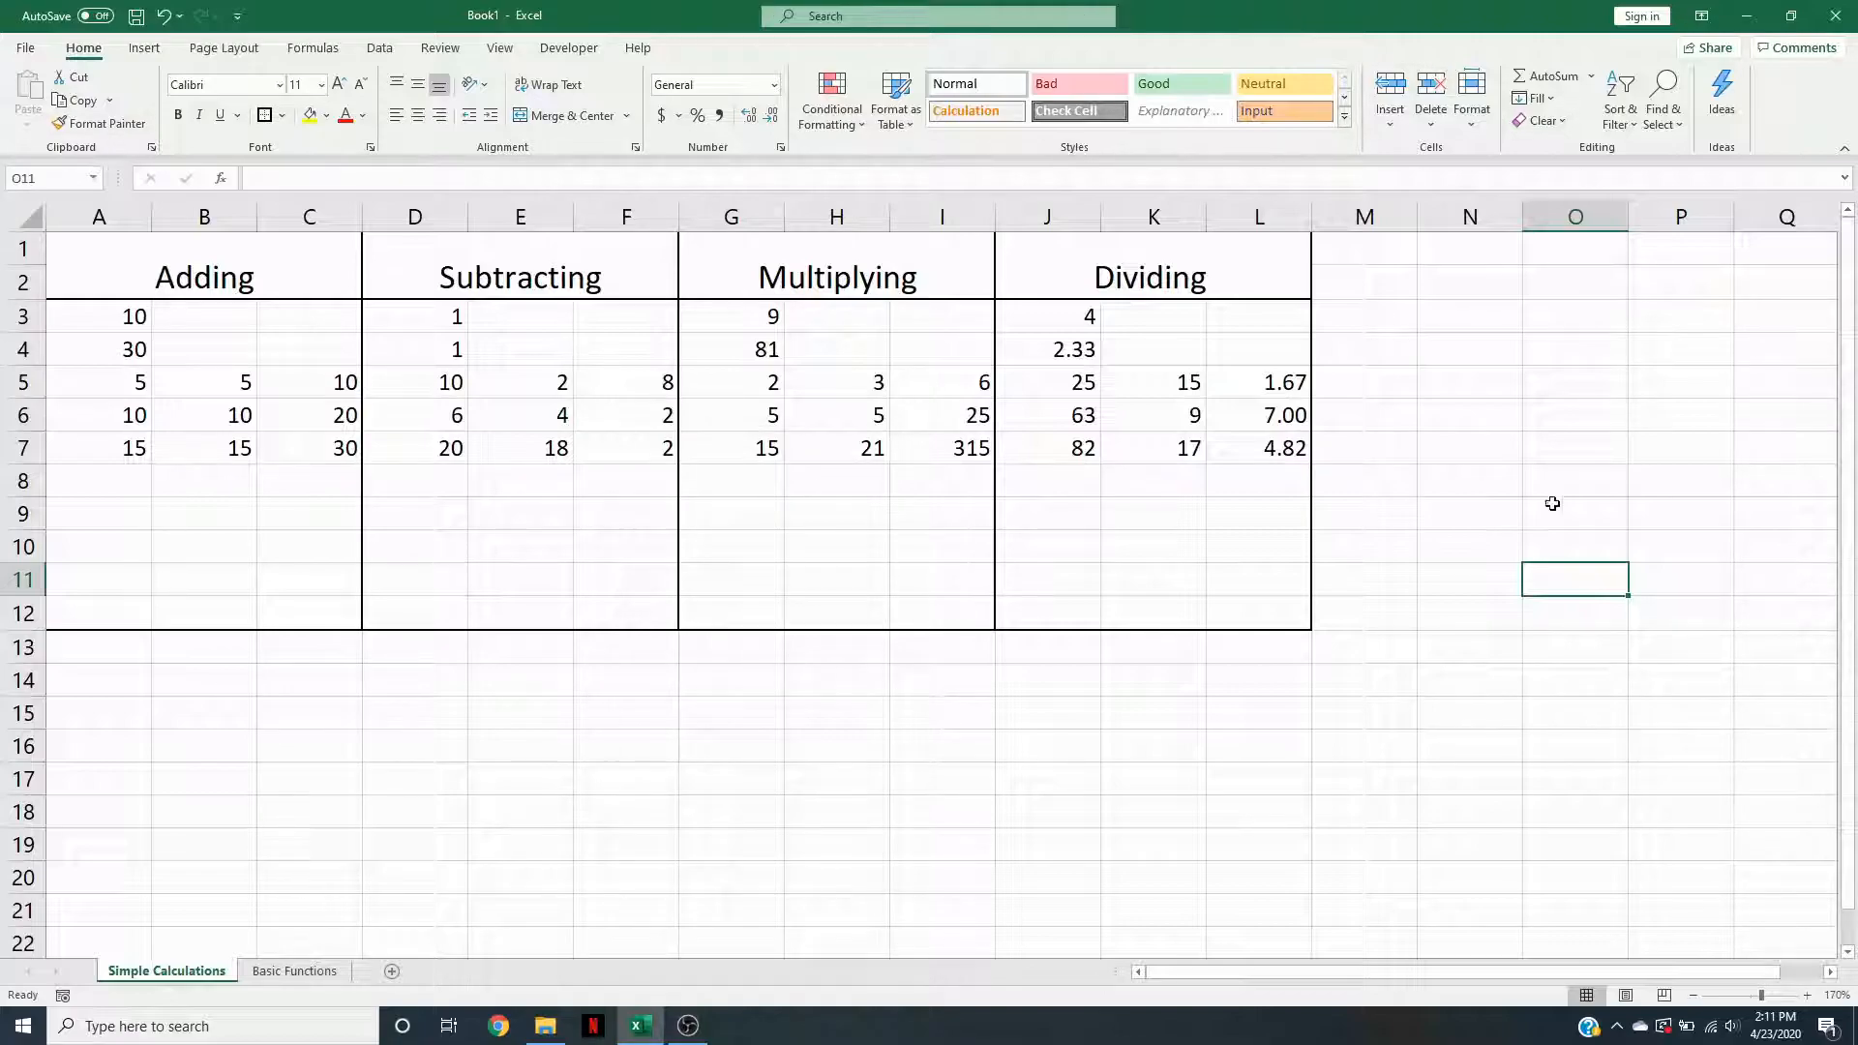
# - Switch to the Basic Functions sheet
pyautogui.click(294, 972)
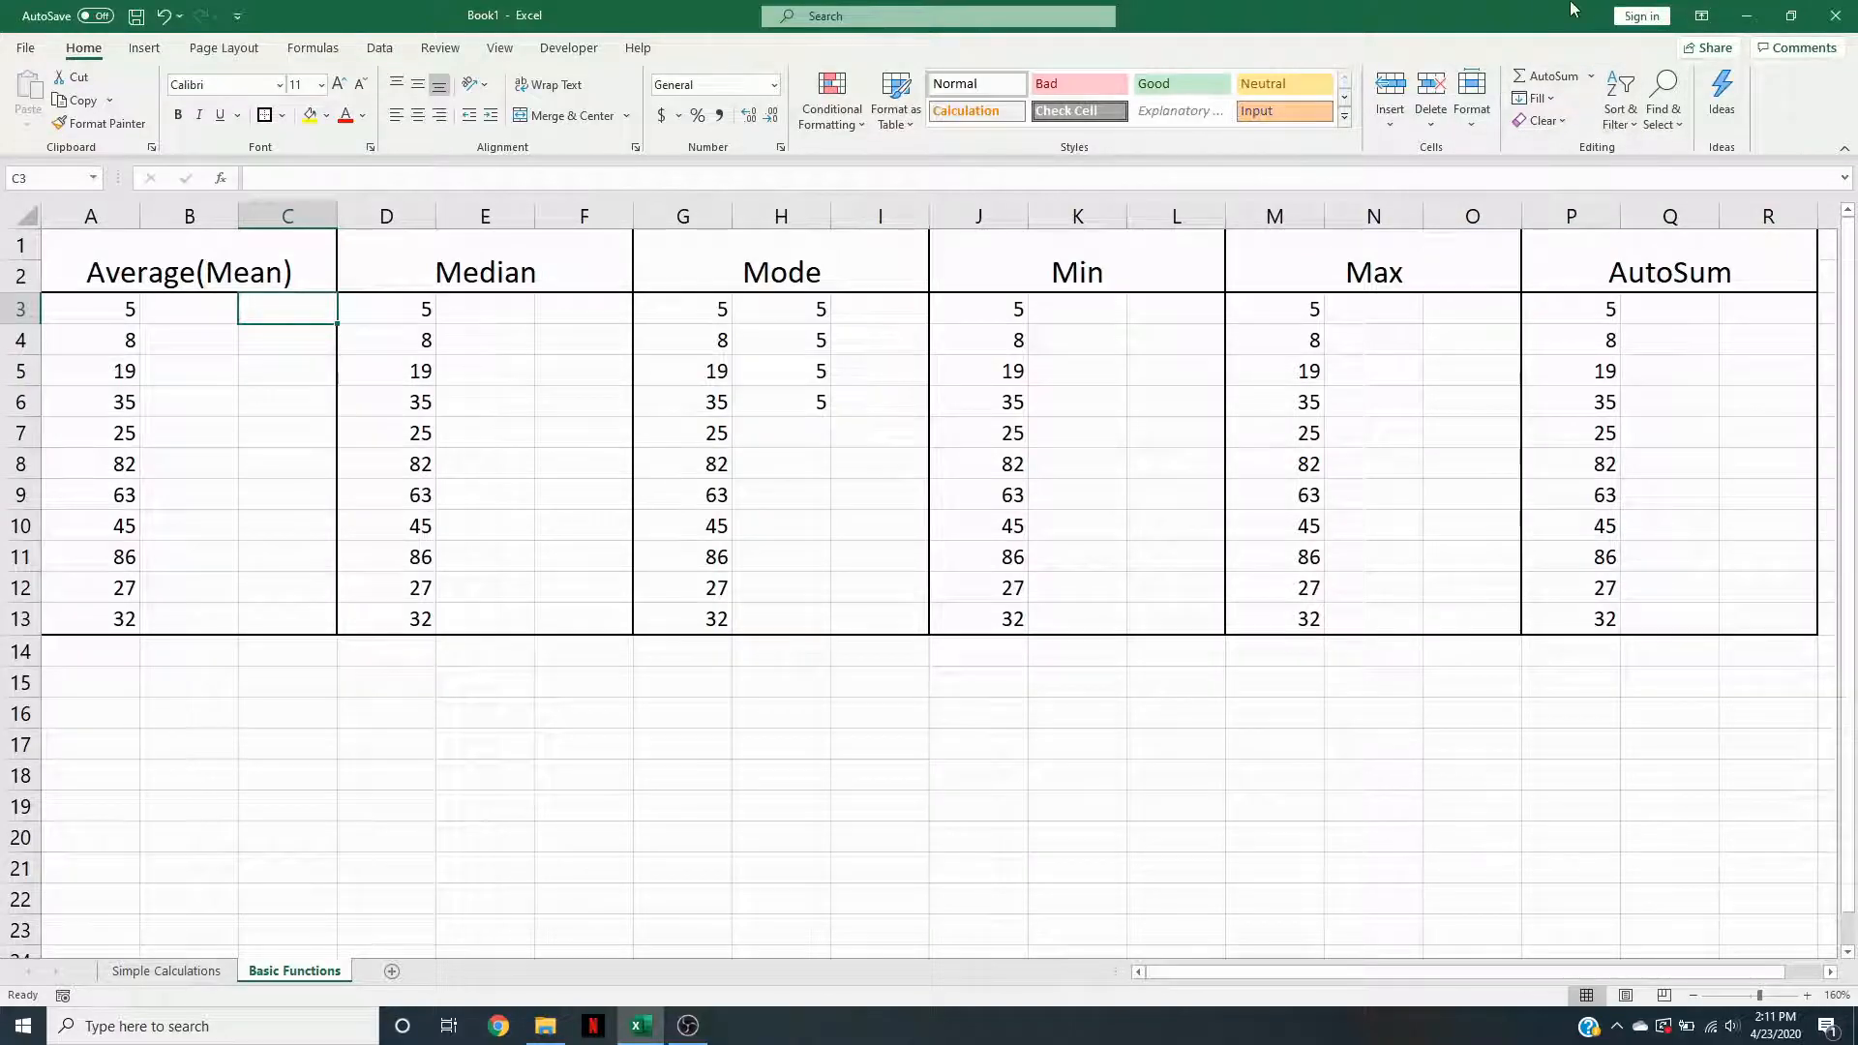
pyautogui.click(1592, 78)
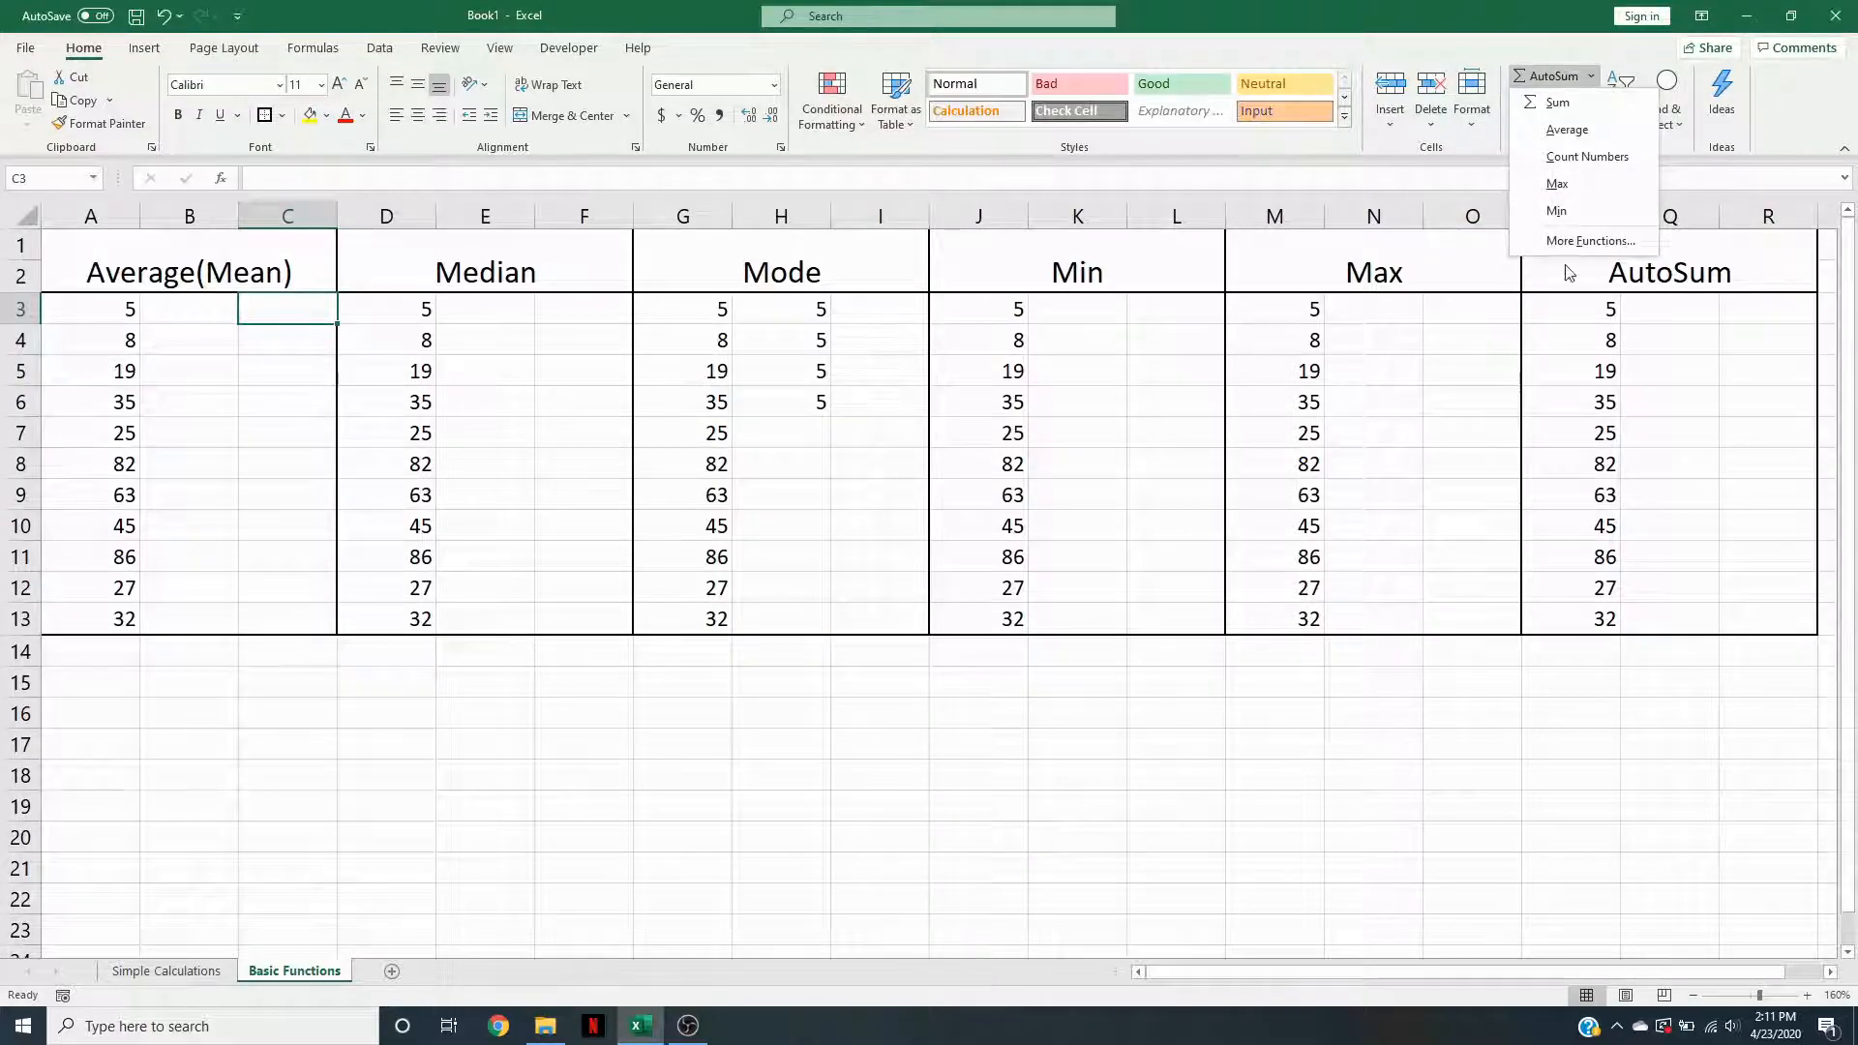
pyautogui.click(1591, 77)
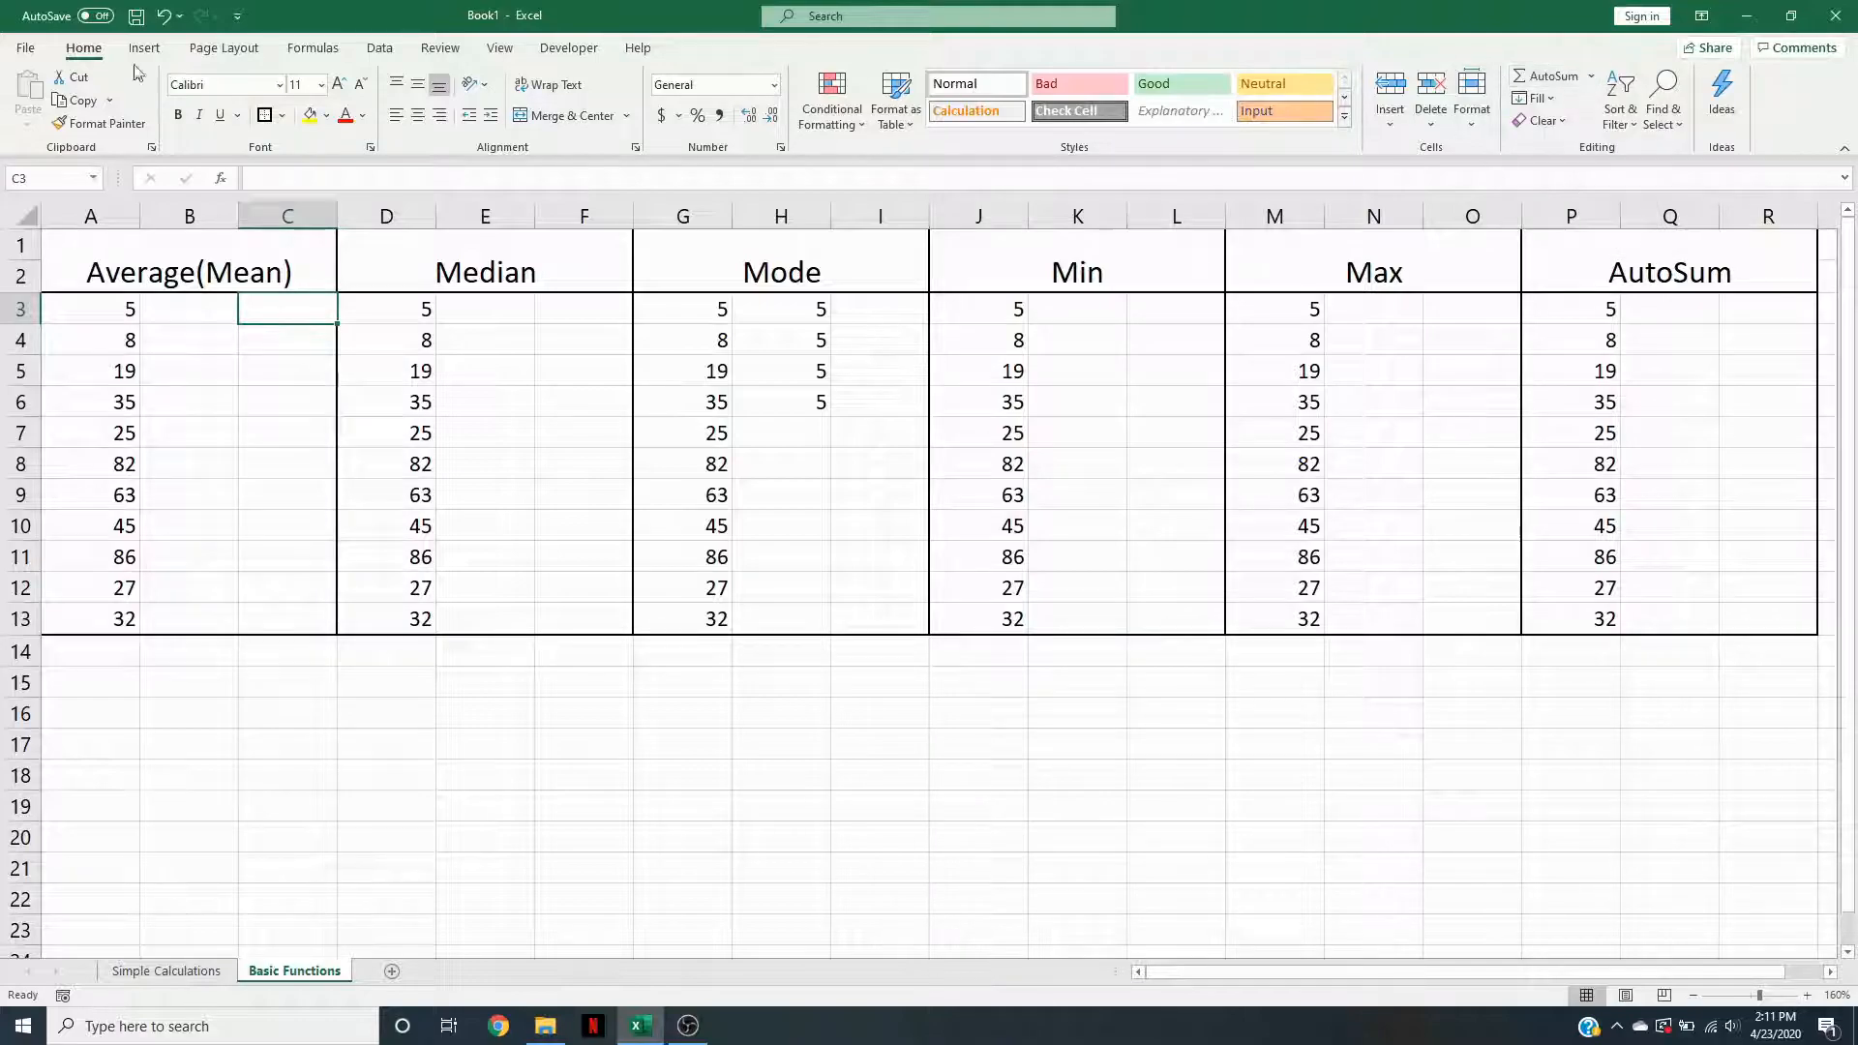
pyautogui.click(313, 49)
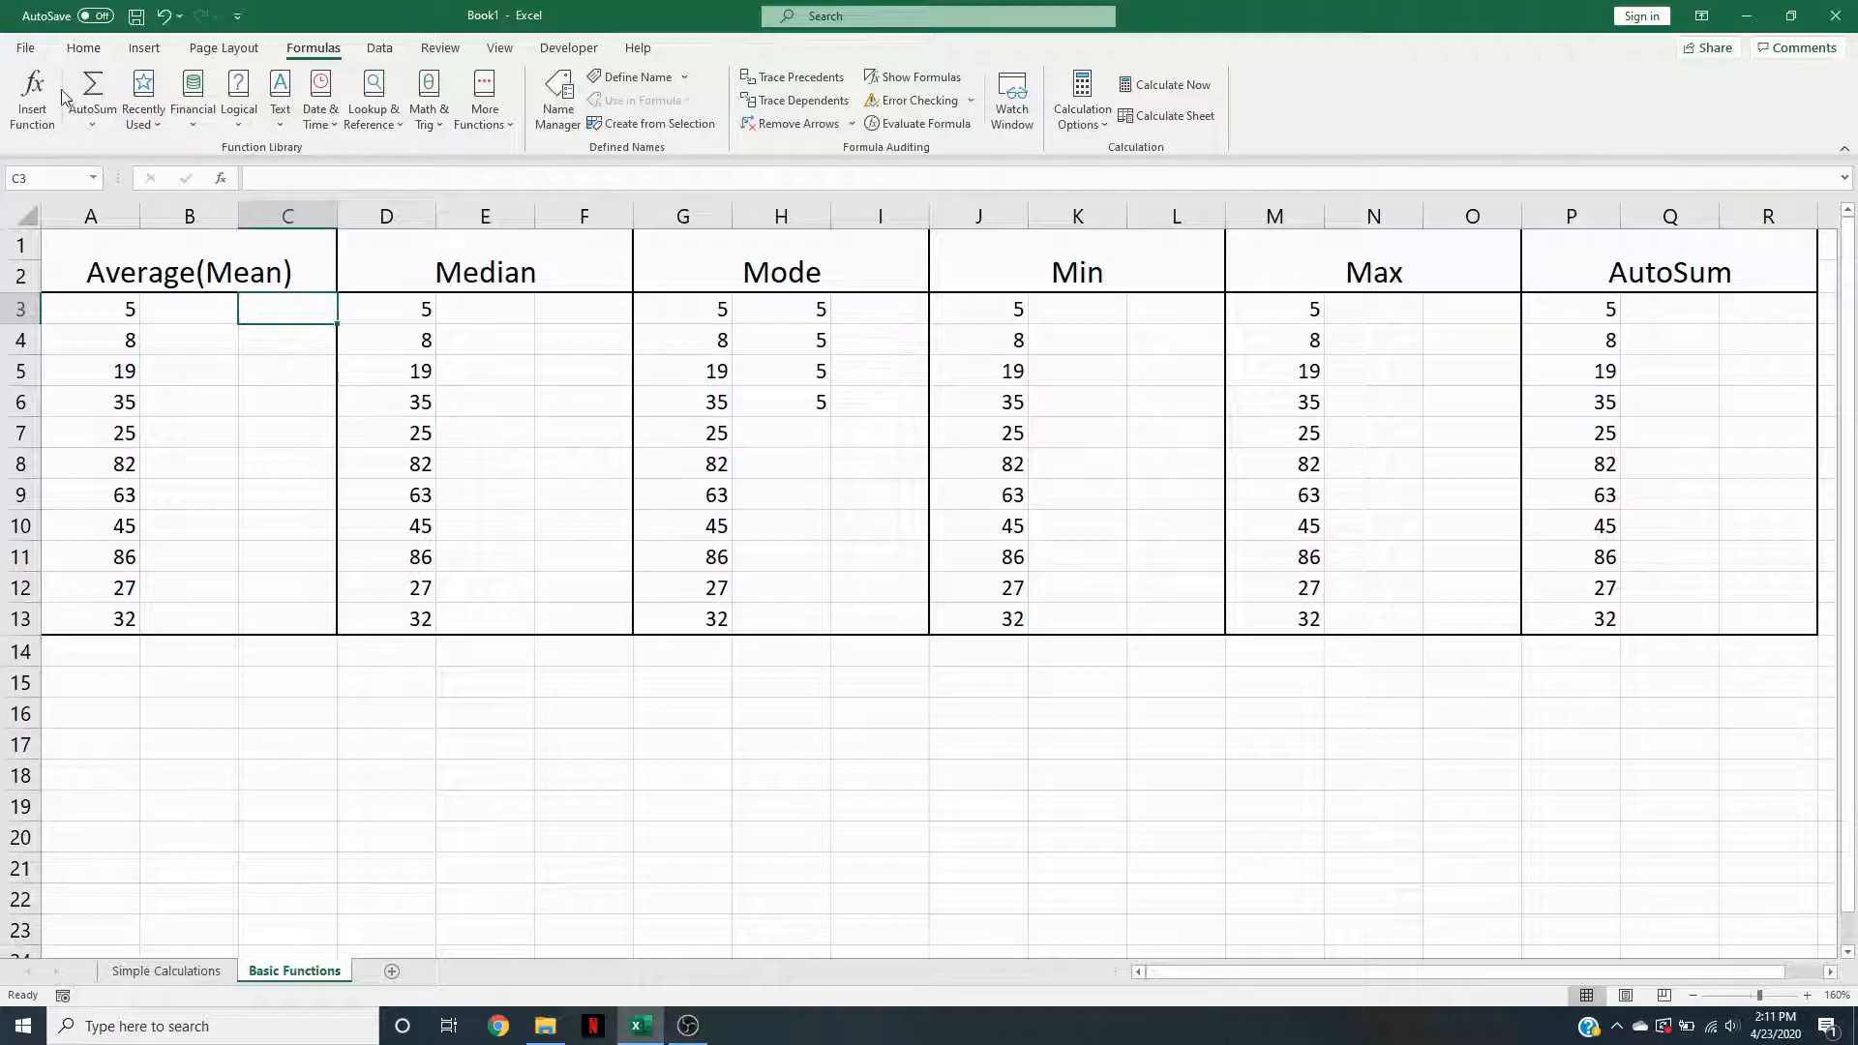
pyautogui.click(437, 125)
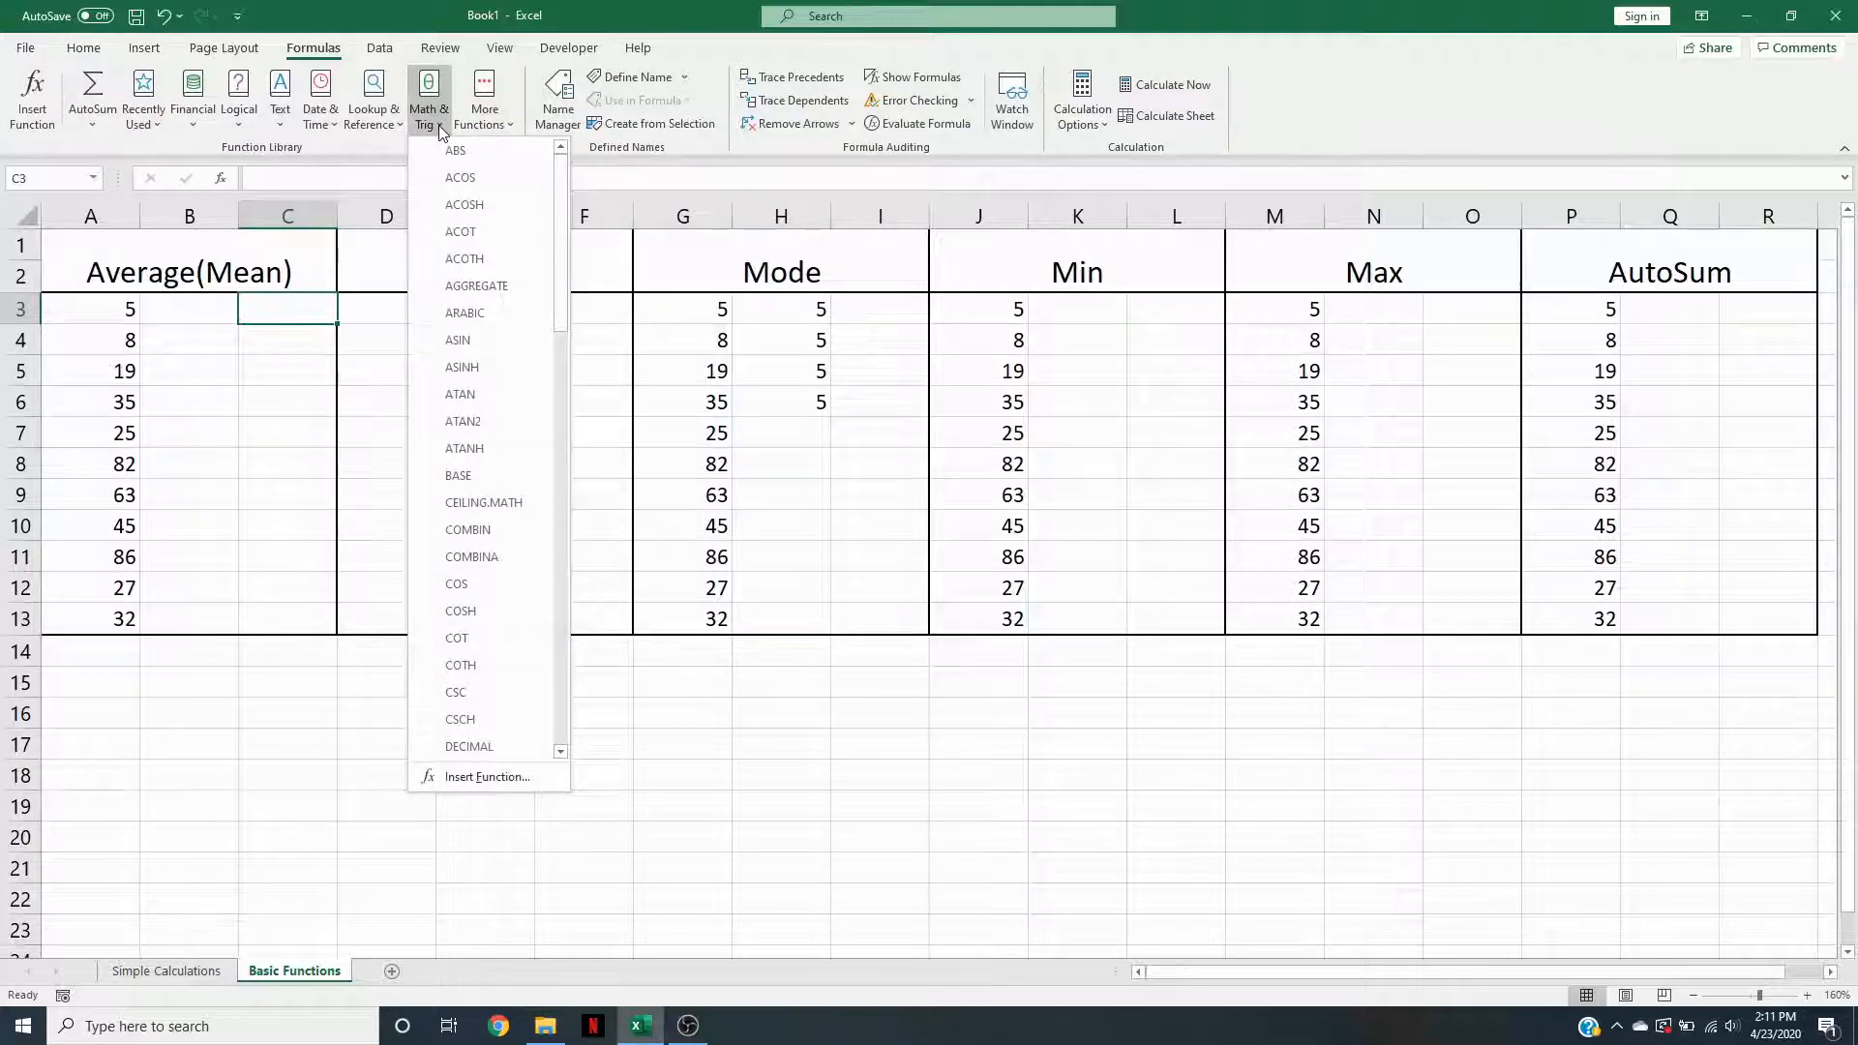
pyautogui.click(437, 124)
pyautogui.click(82, 48)
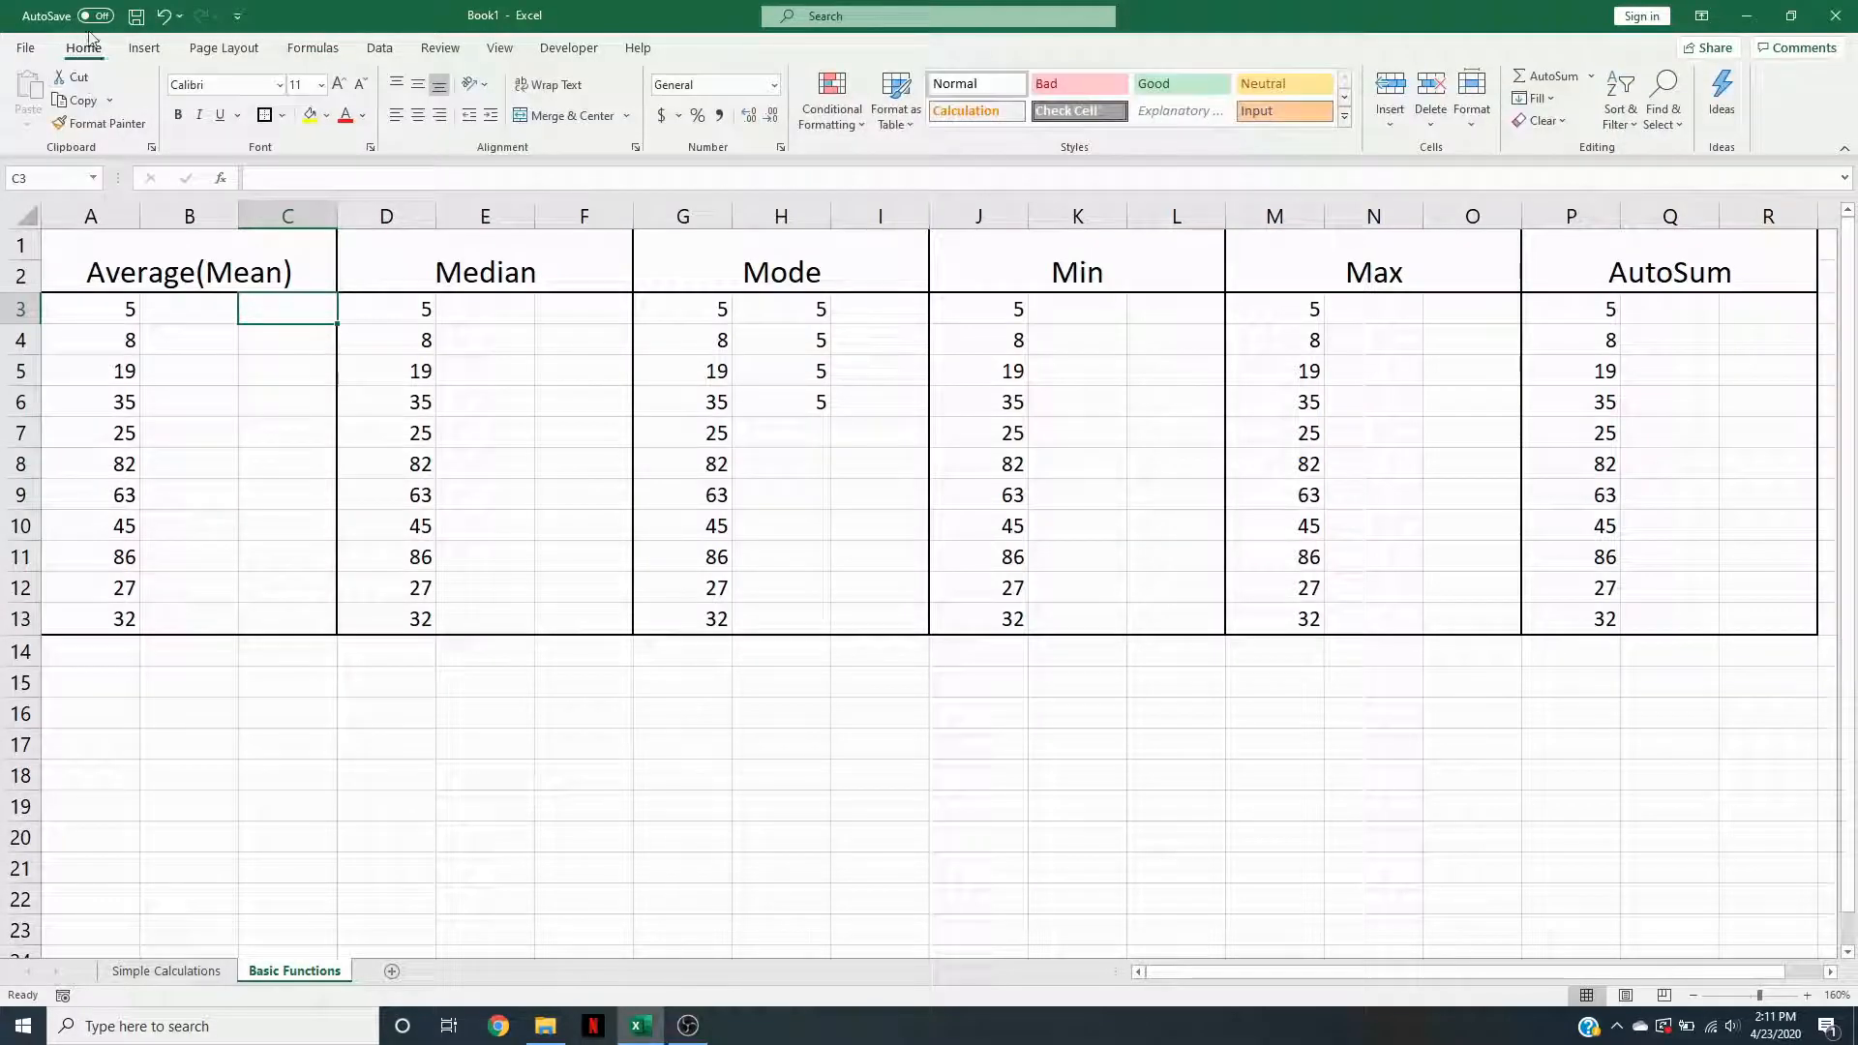
# - Insert the Average function in C3 for the range A3:A13
pyautogui.click(1591, 78)
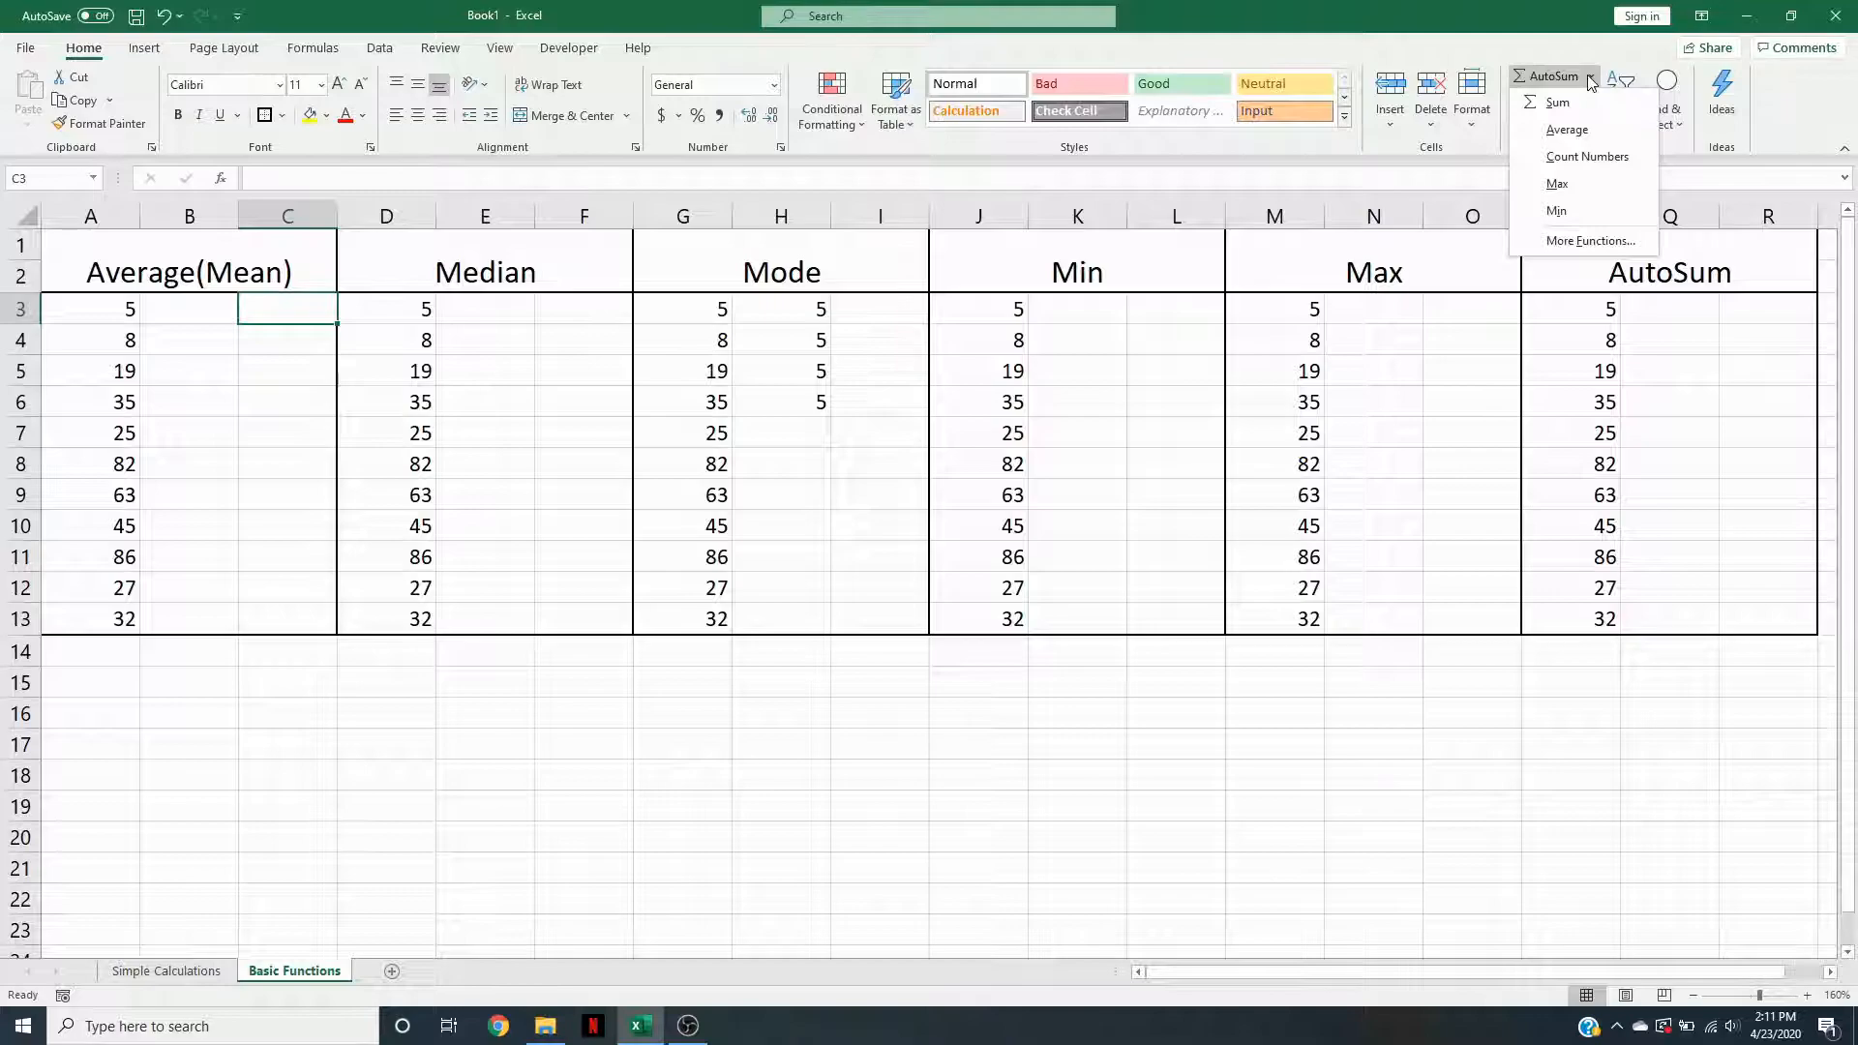
pyautogui.click(1567, 128)
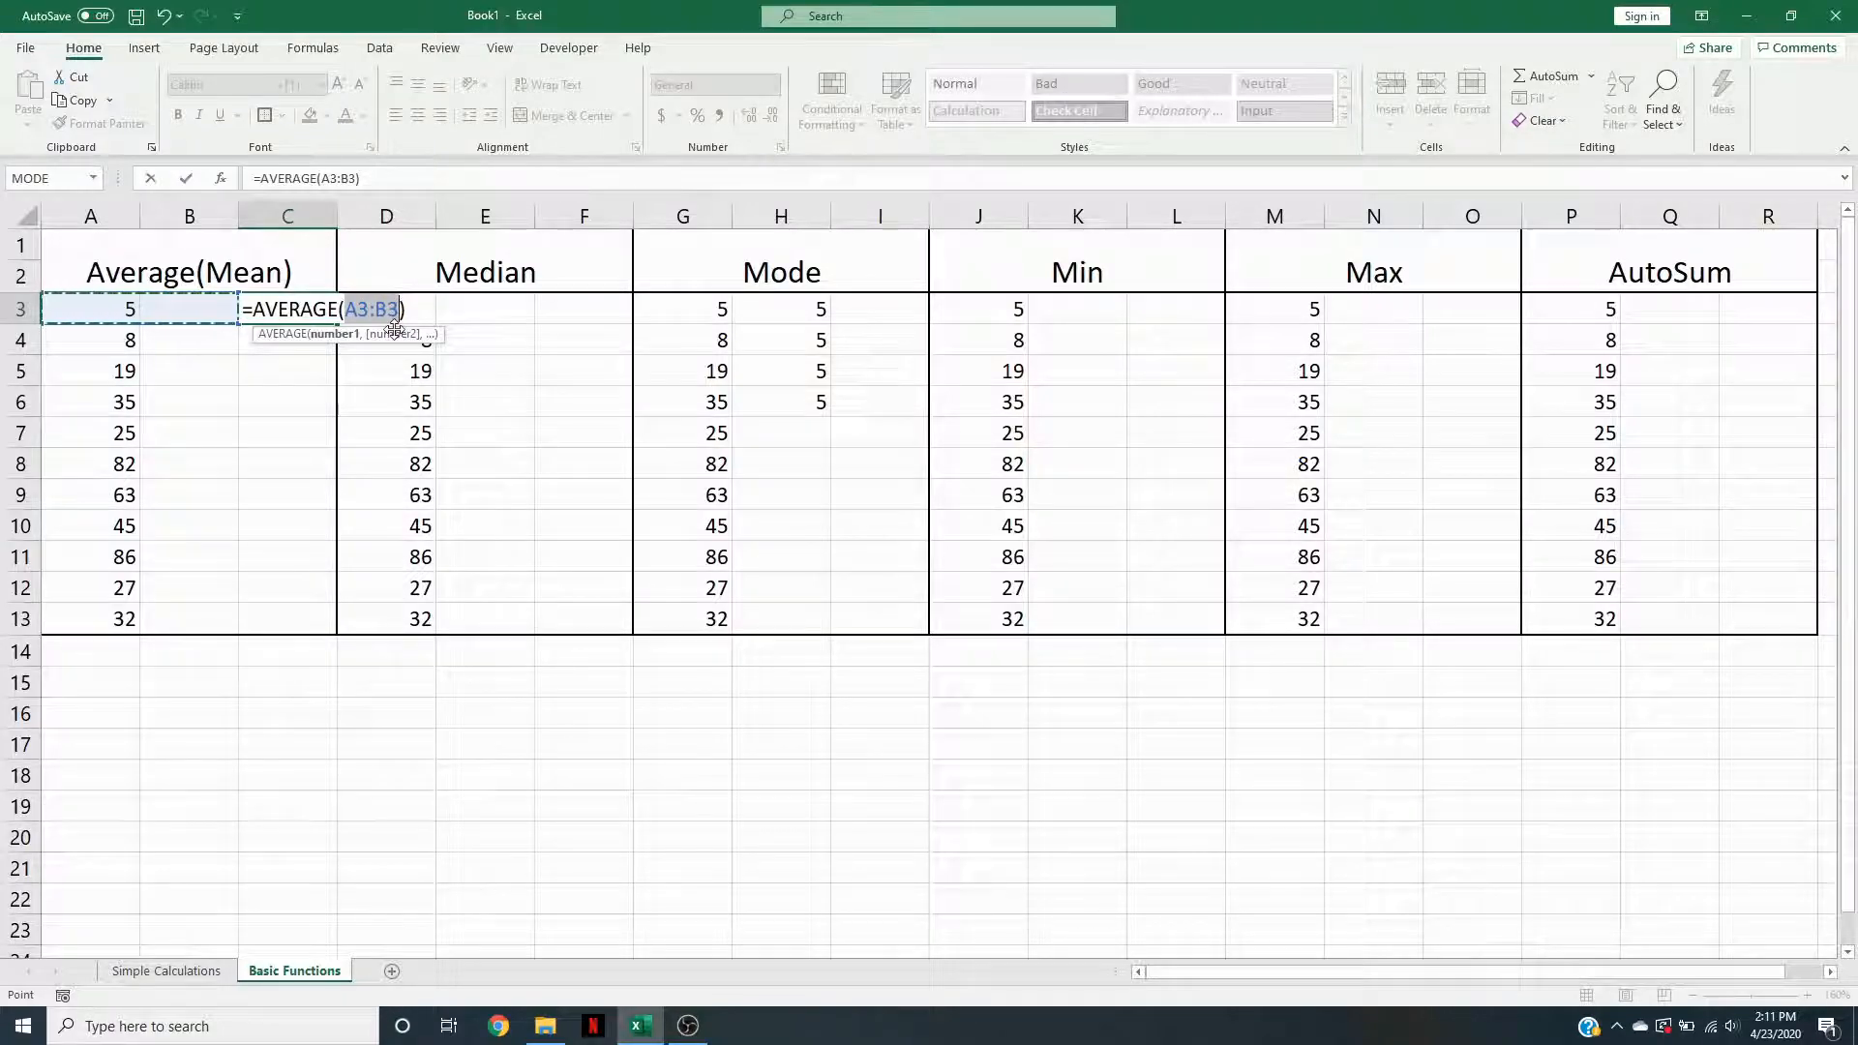
pyautogui.moveTo(114, 307); pyautogui.dragTo(145, 622)
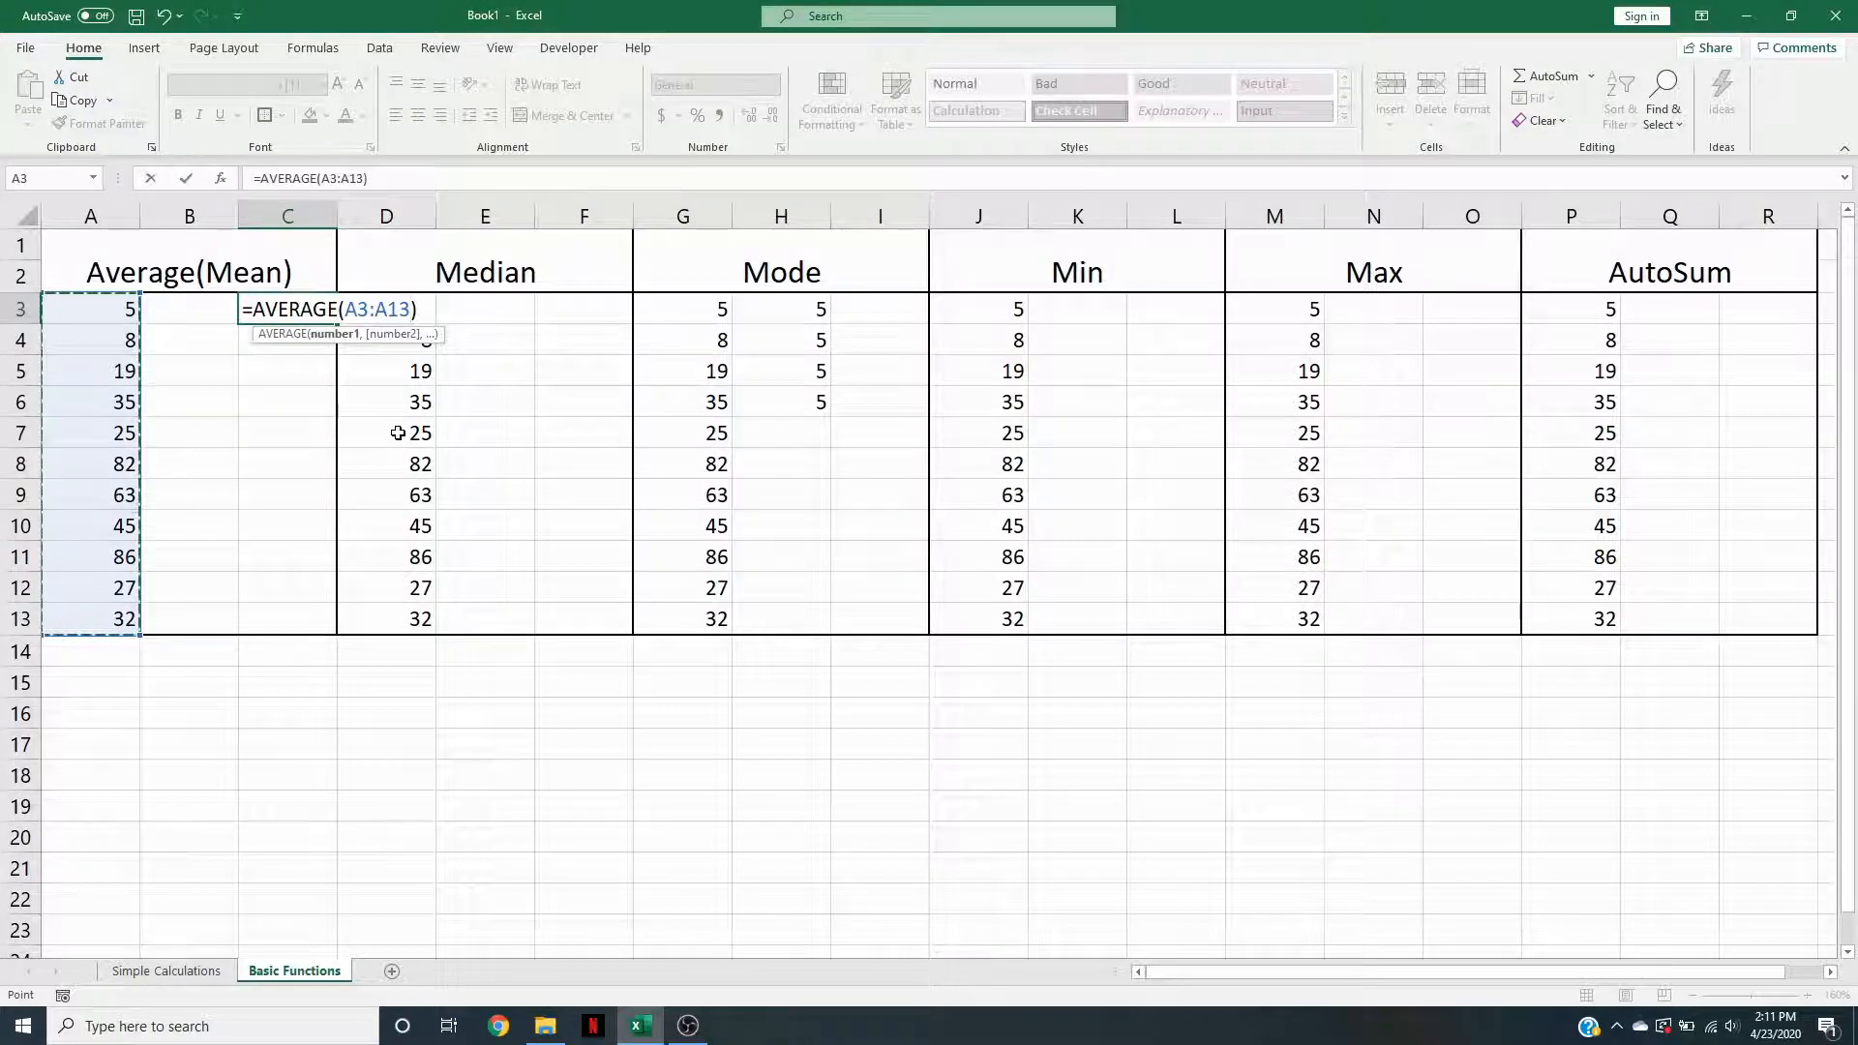
pyautogui.press('Return')
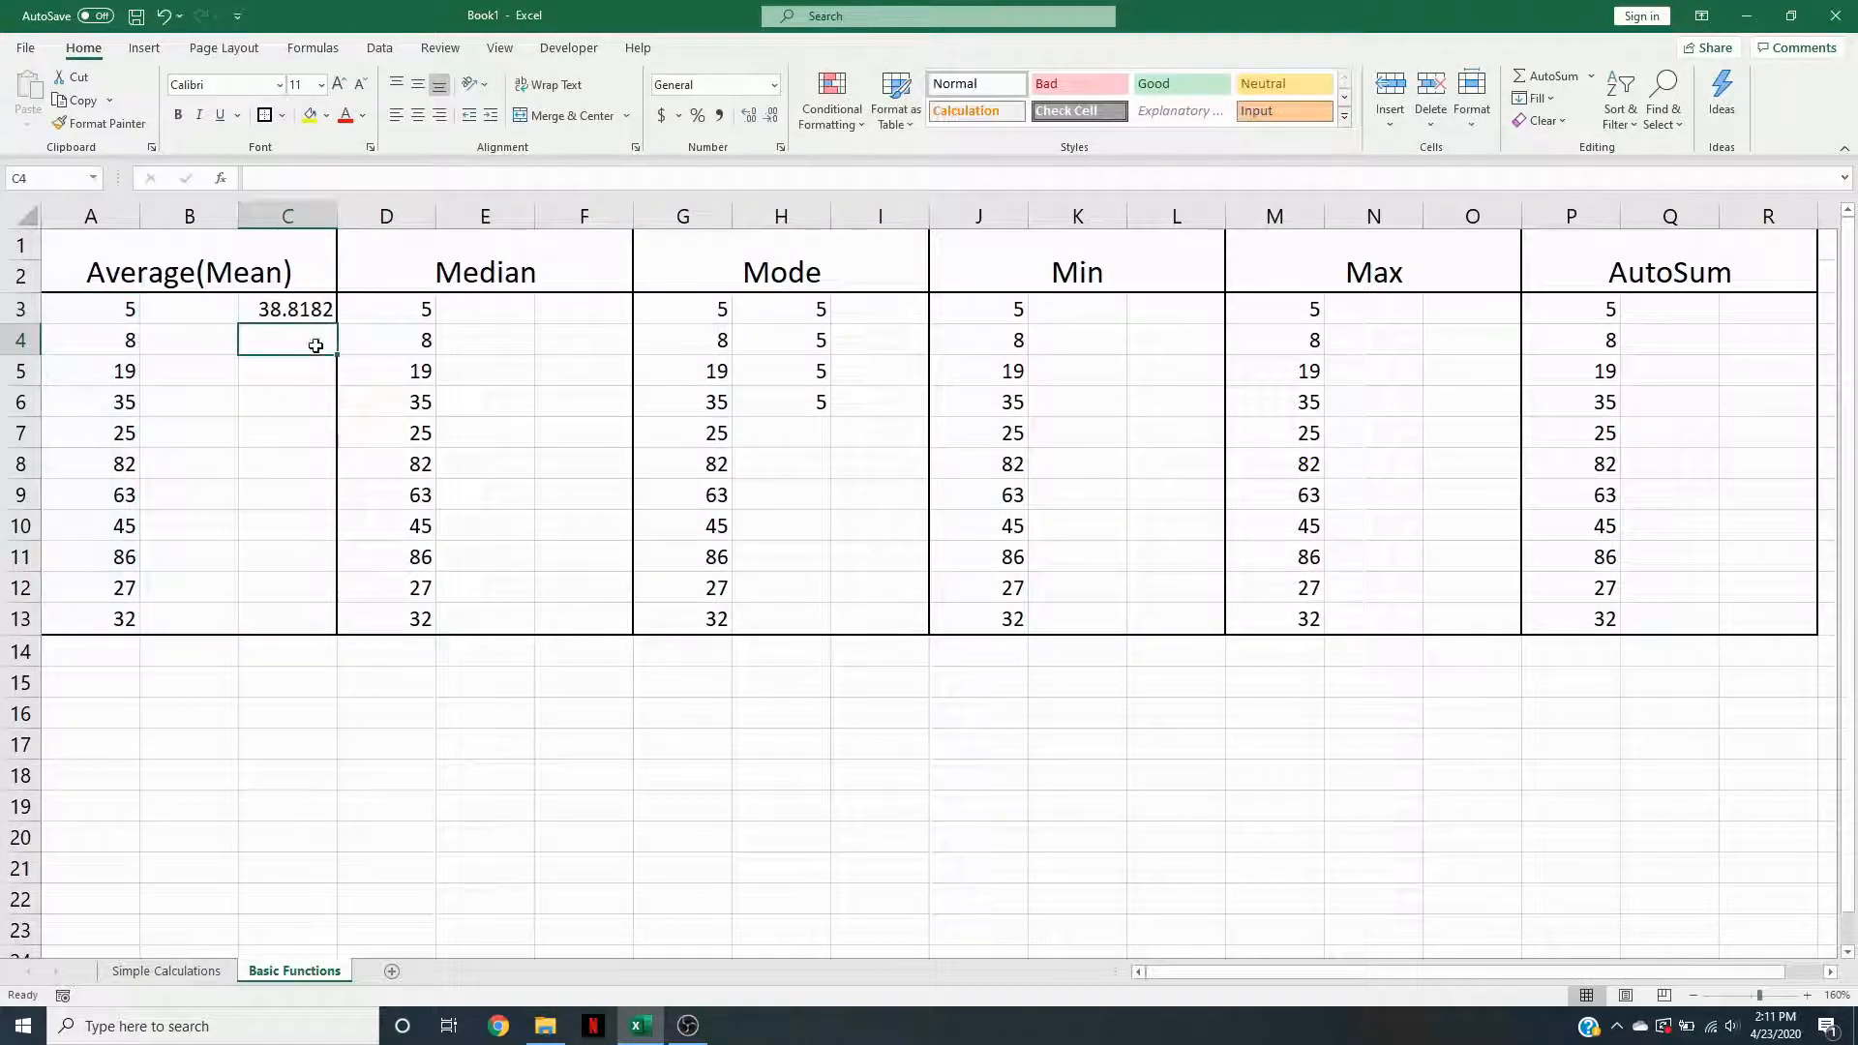
# - Find the MEDIAN function by searching for "median" and insert it in F3 with the range D3:D13
pyautogui.click(558, 304)
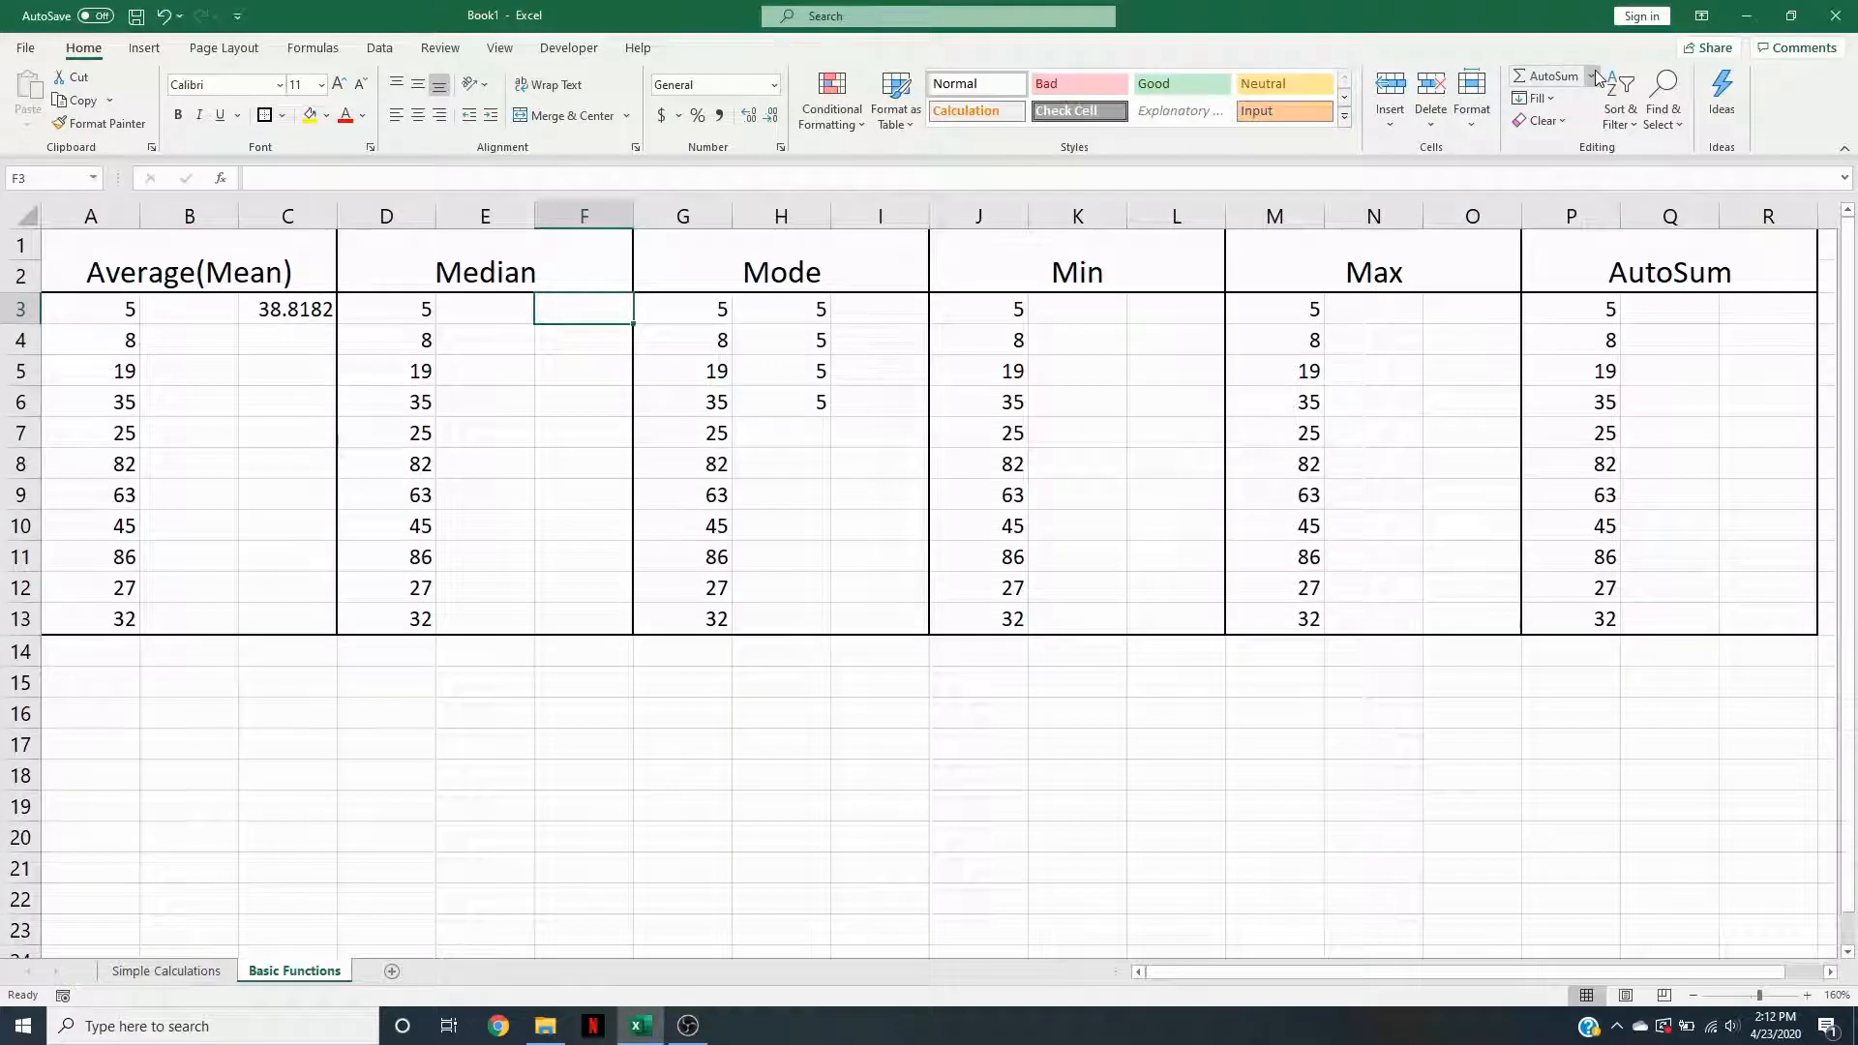
pyautogui.click(1591, 76)
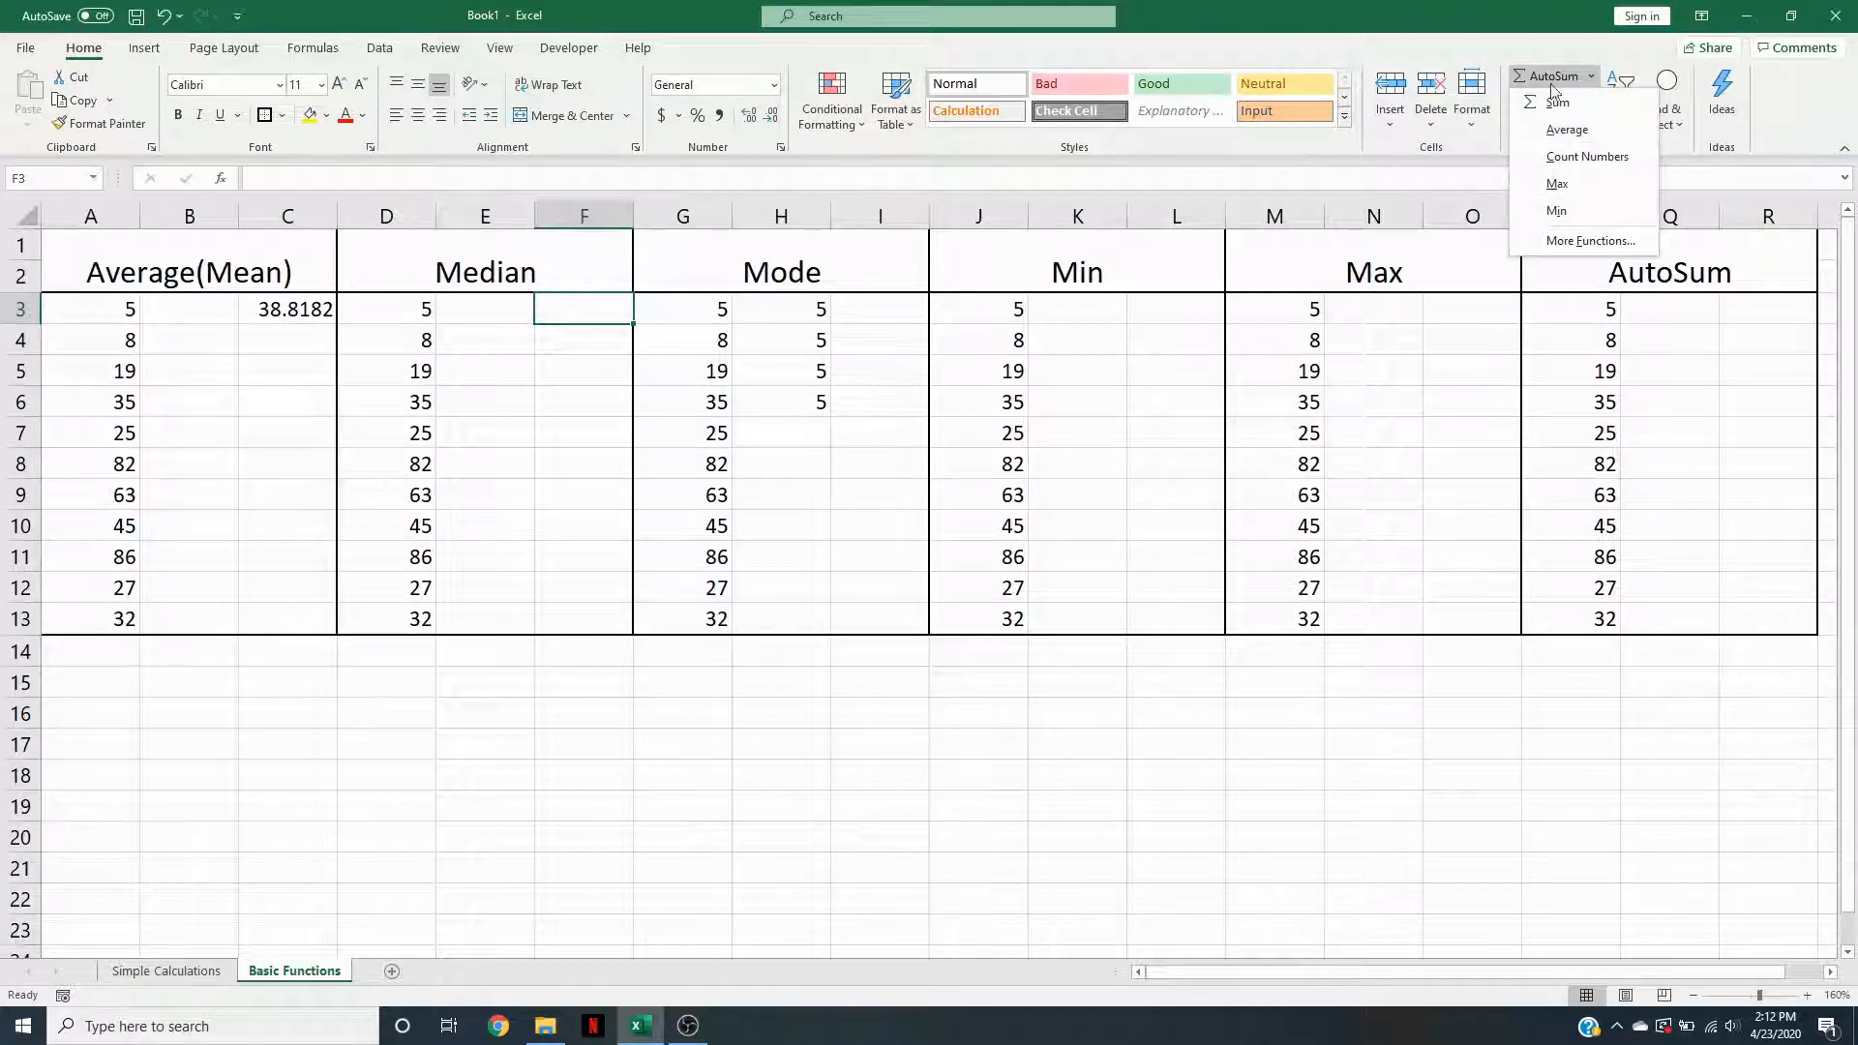
pyautogui.click(1590, 240)
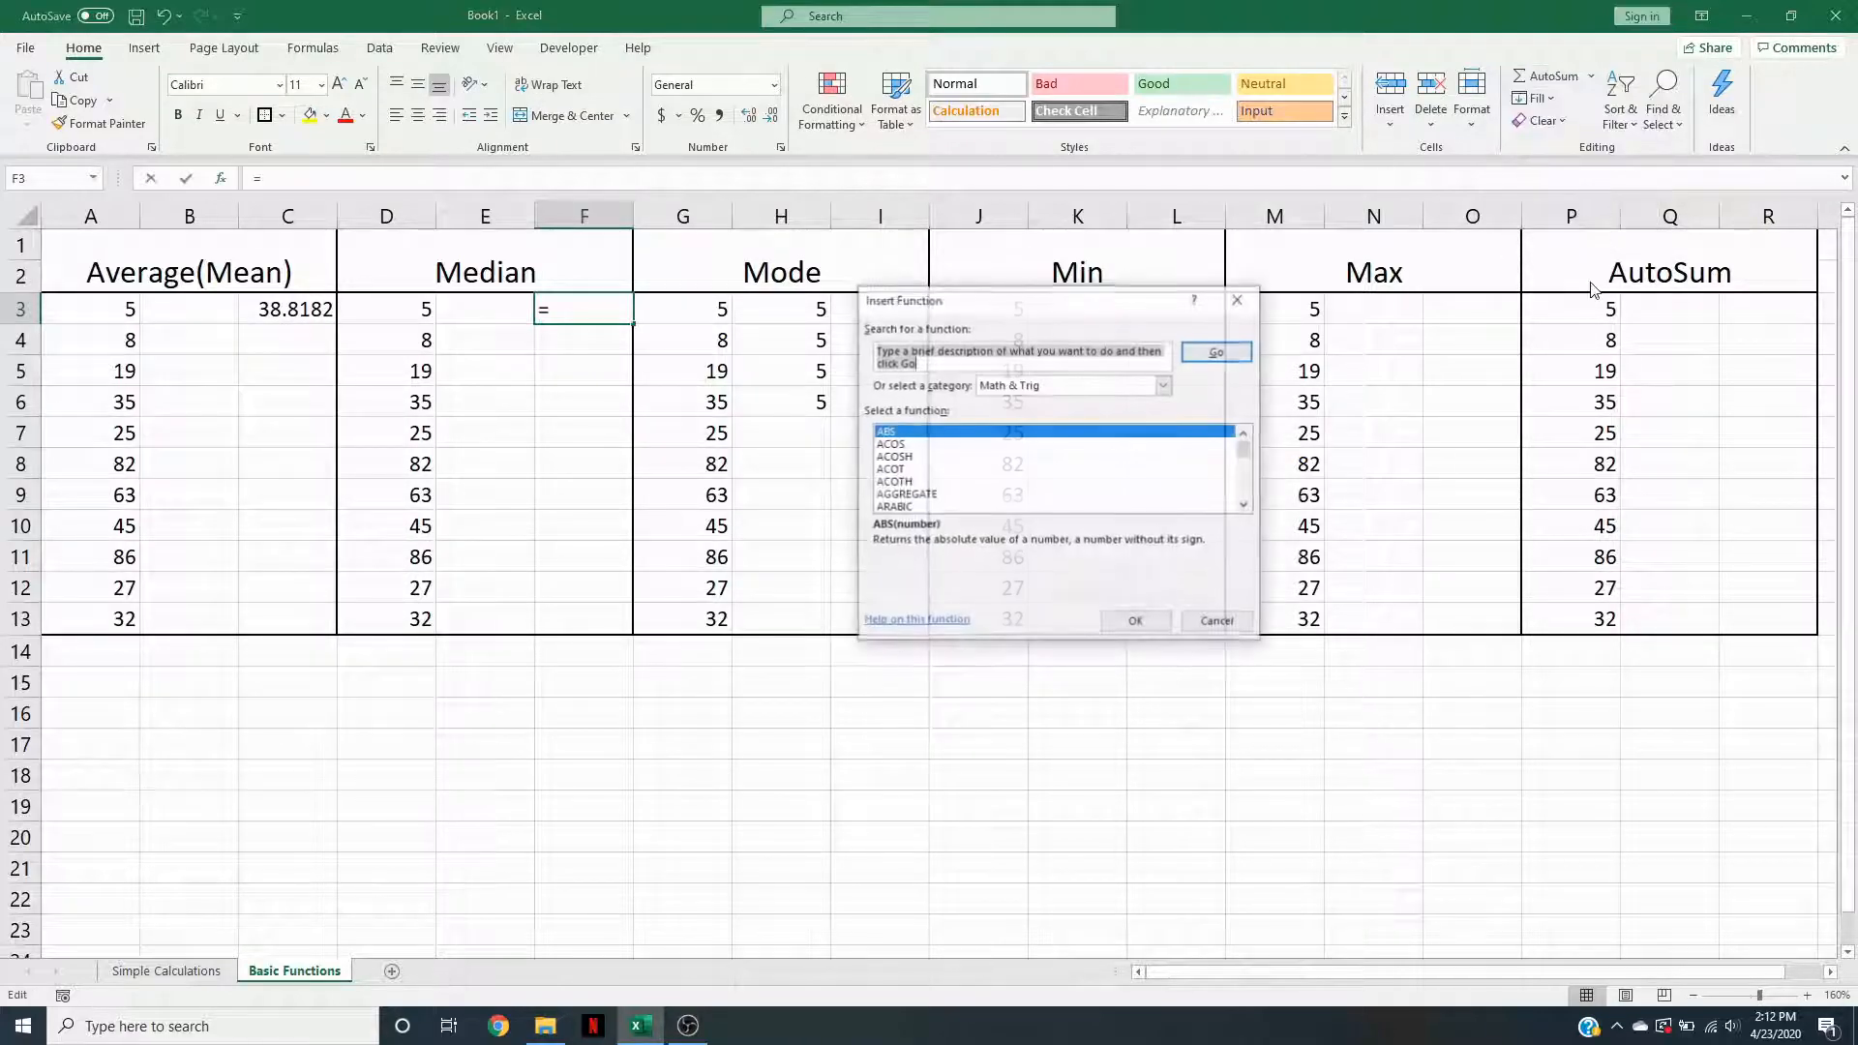
pyautogui.write('median')
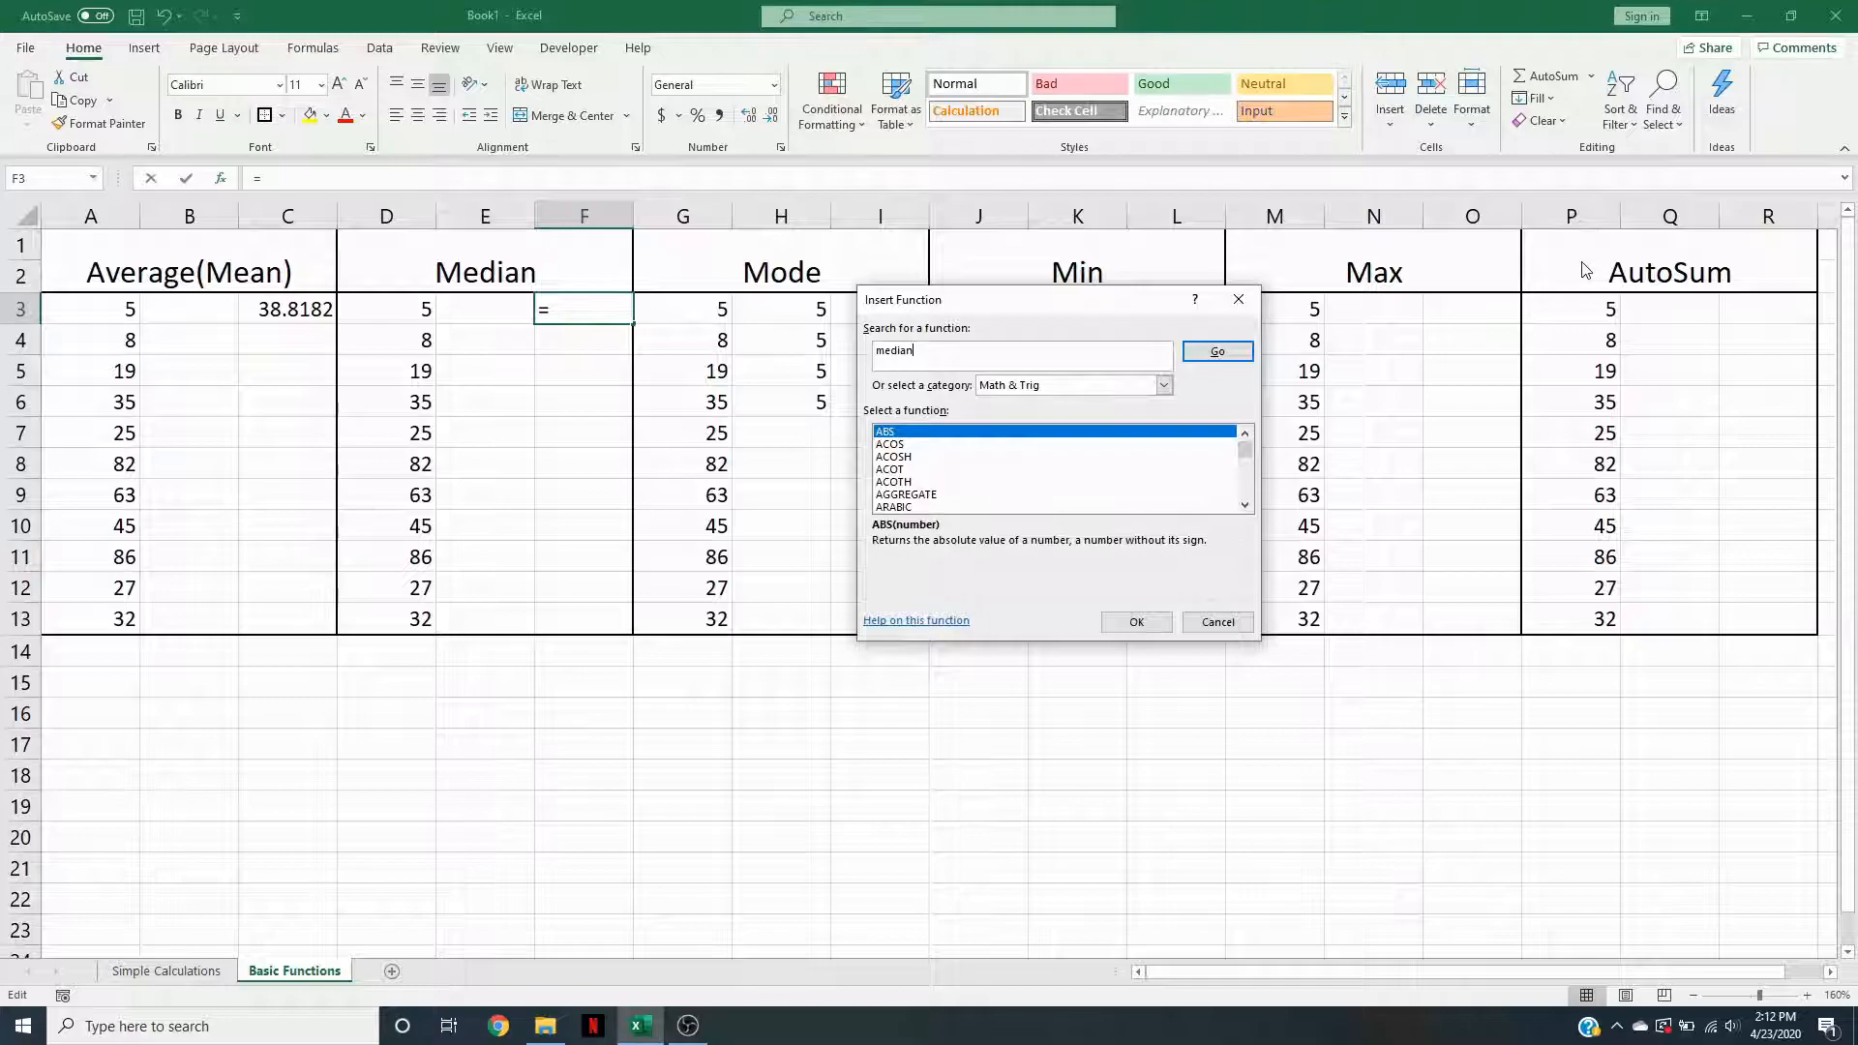
pyautogui.press('Return')
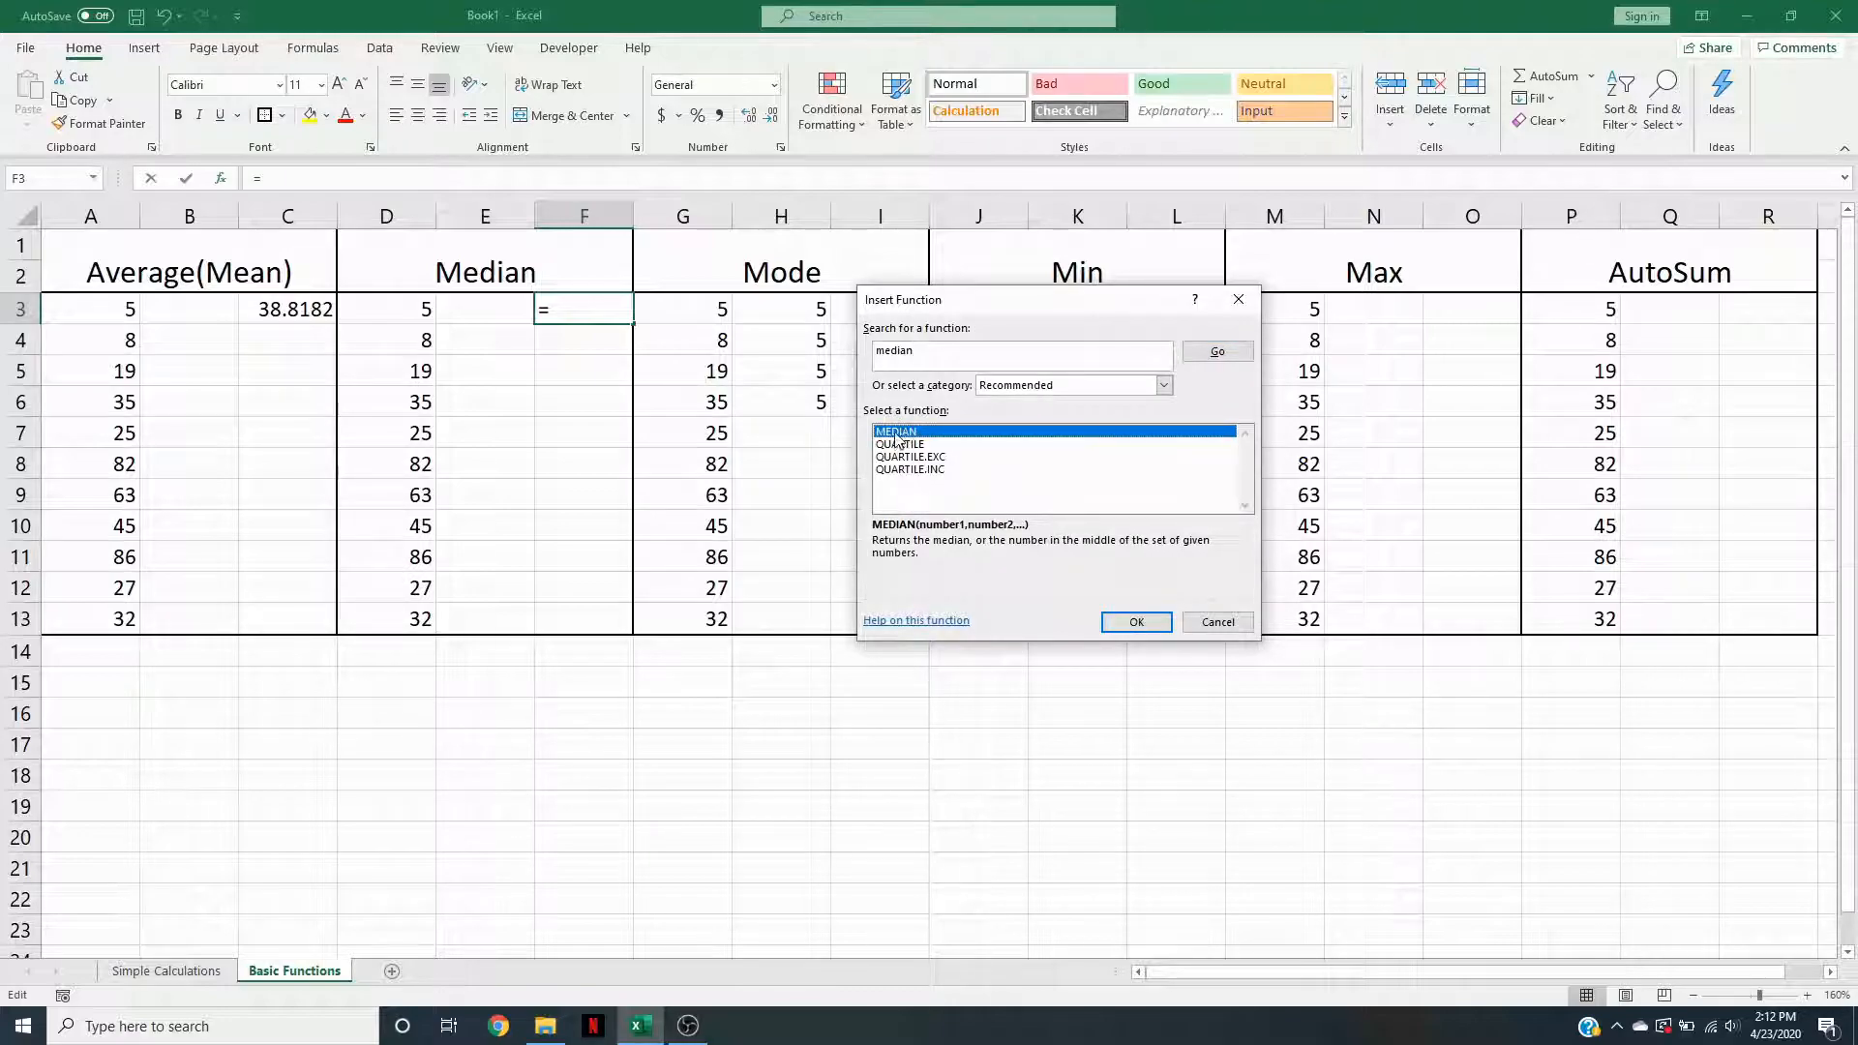
pyautogui.click(1140, 623)
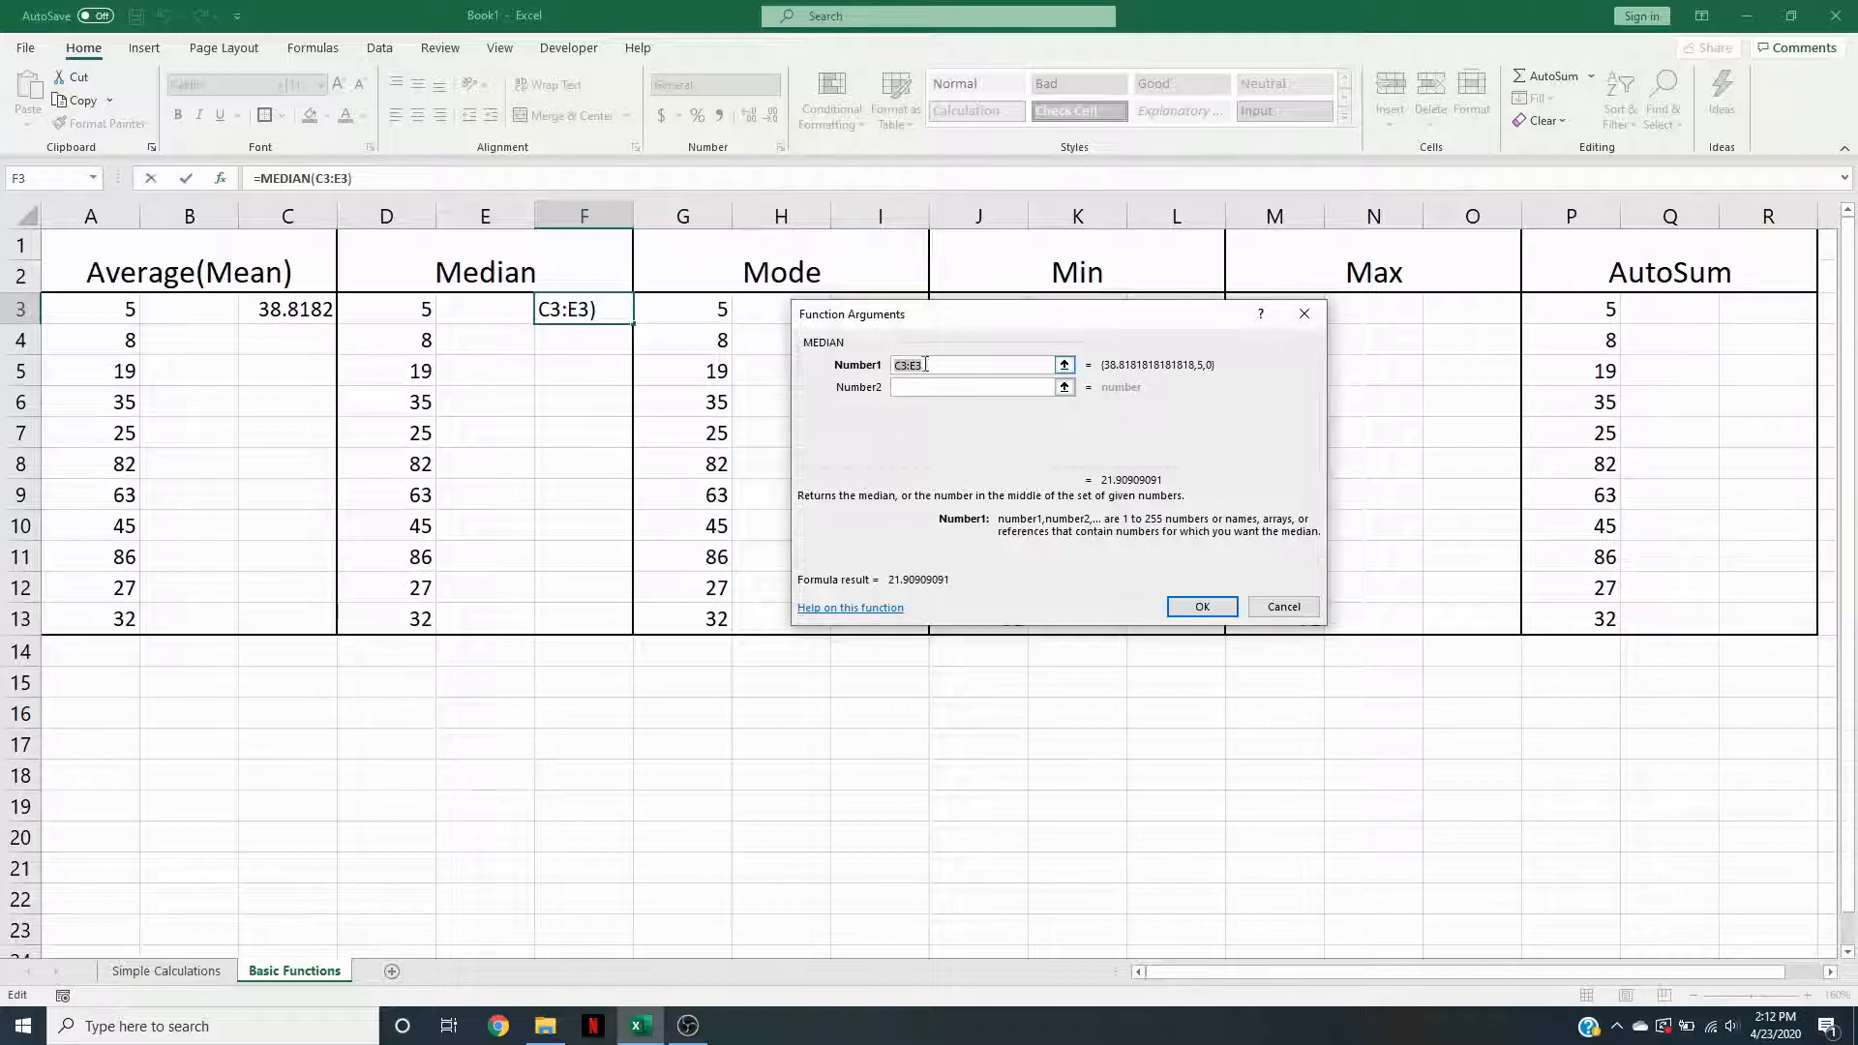
pyautogui.moveTo(409, 322); pyautogui.dragTo(432, 619)
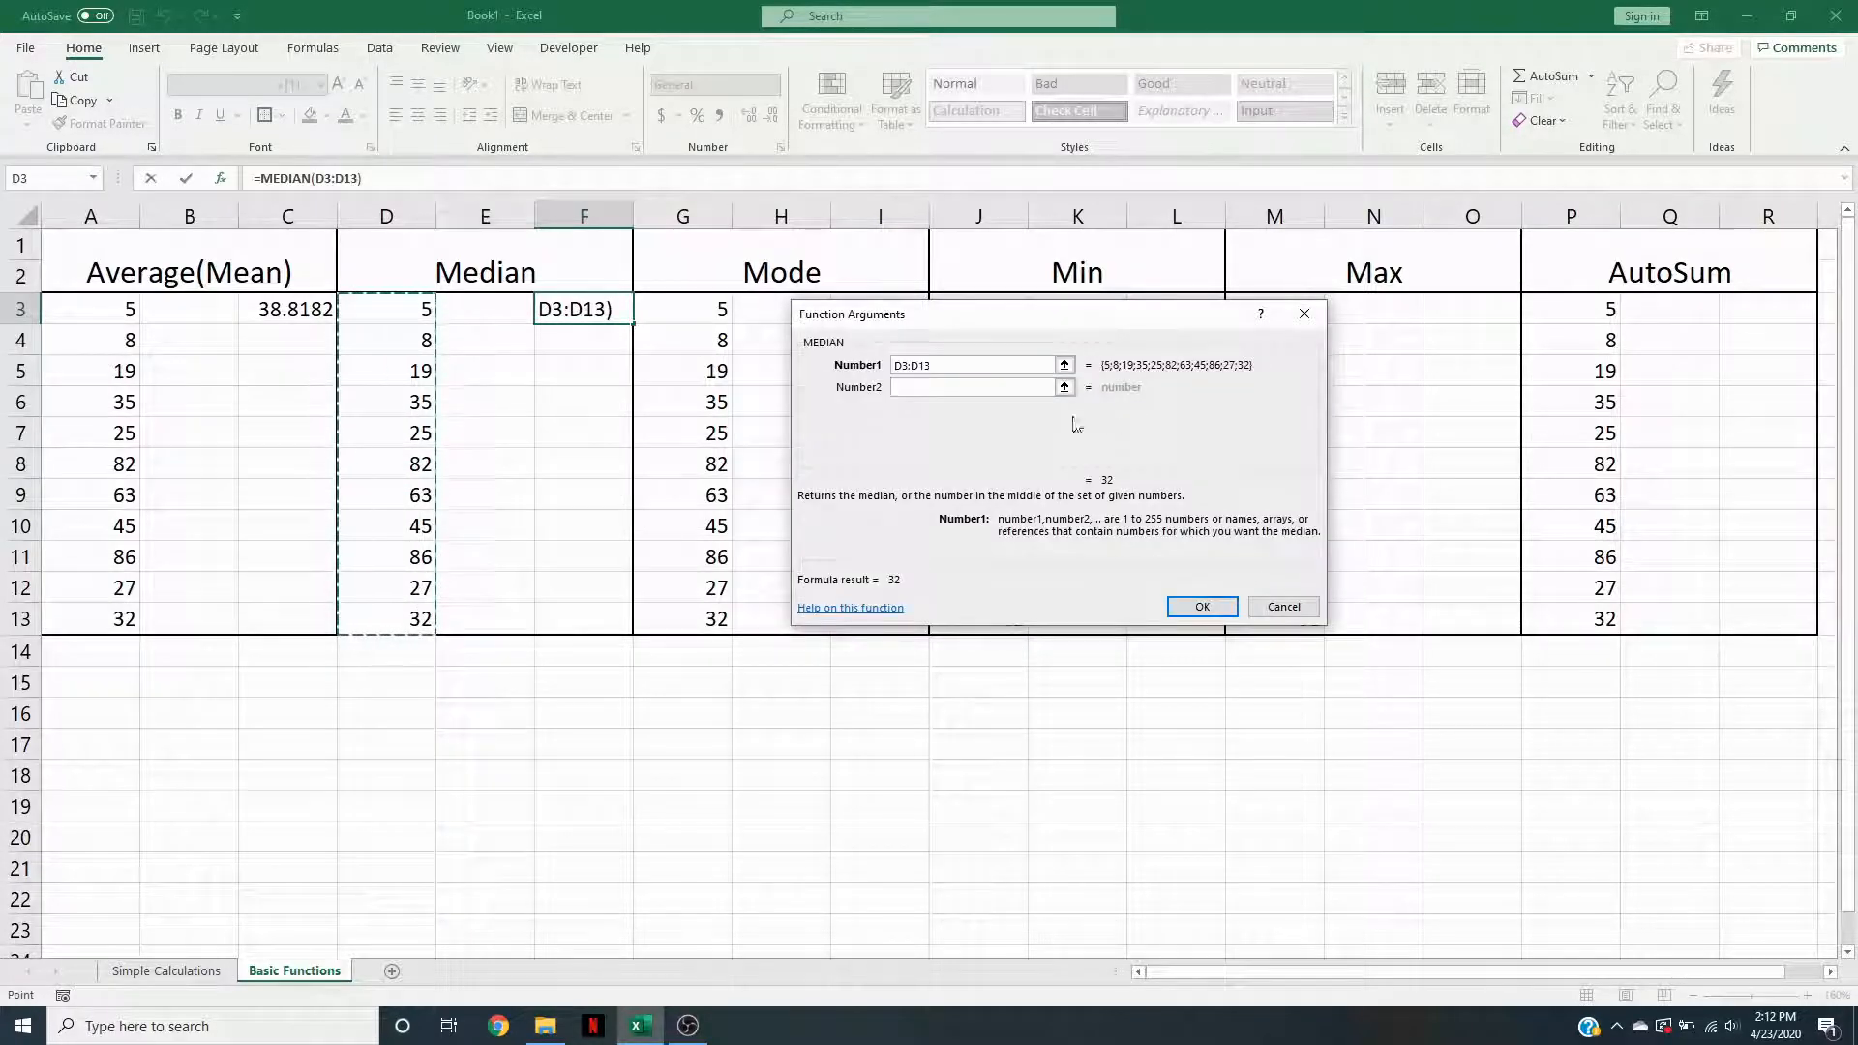
pyautogui.click(1169, 604)
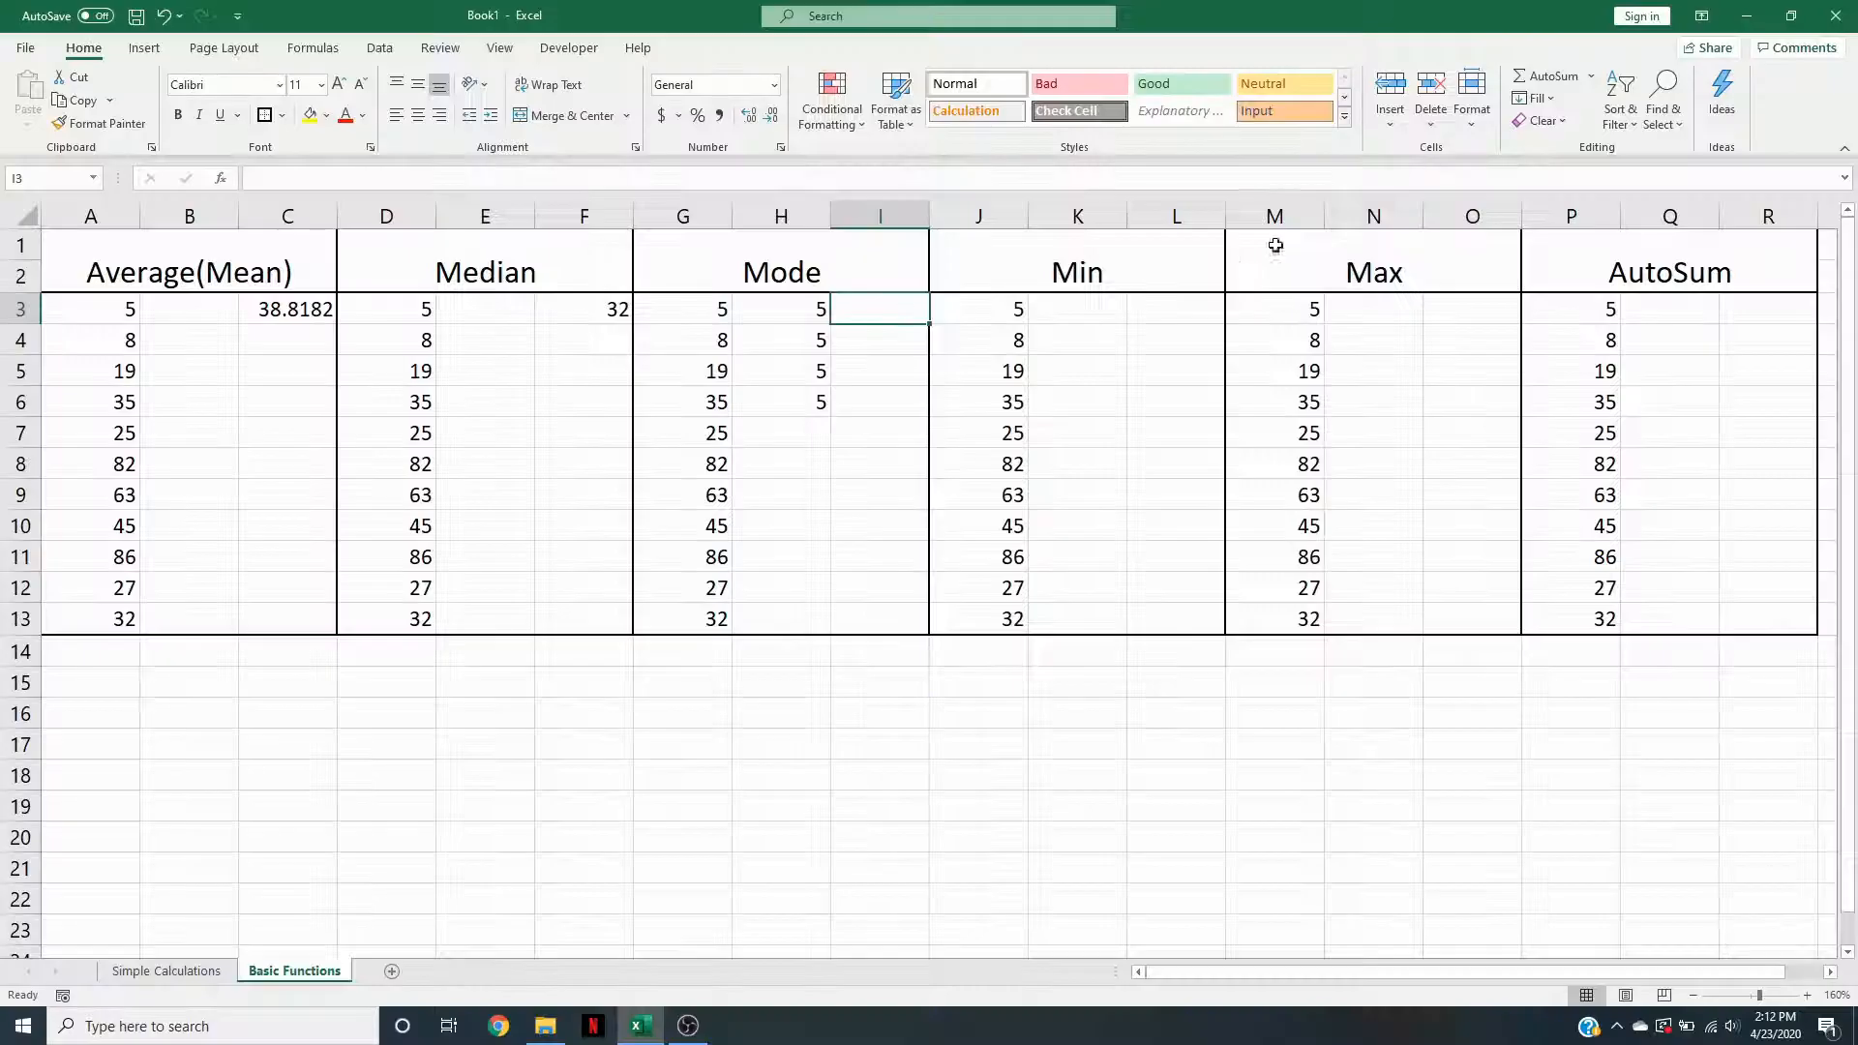
# - Find the MODE function by searching for "mode" and insert it in I3 with the range G3:H13
pyautogui.click(1591, 83)
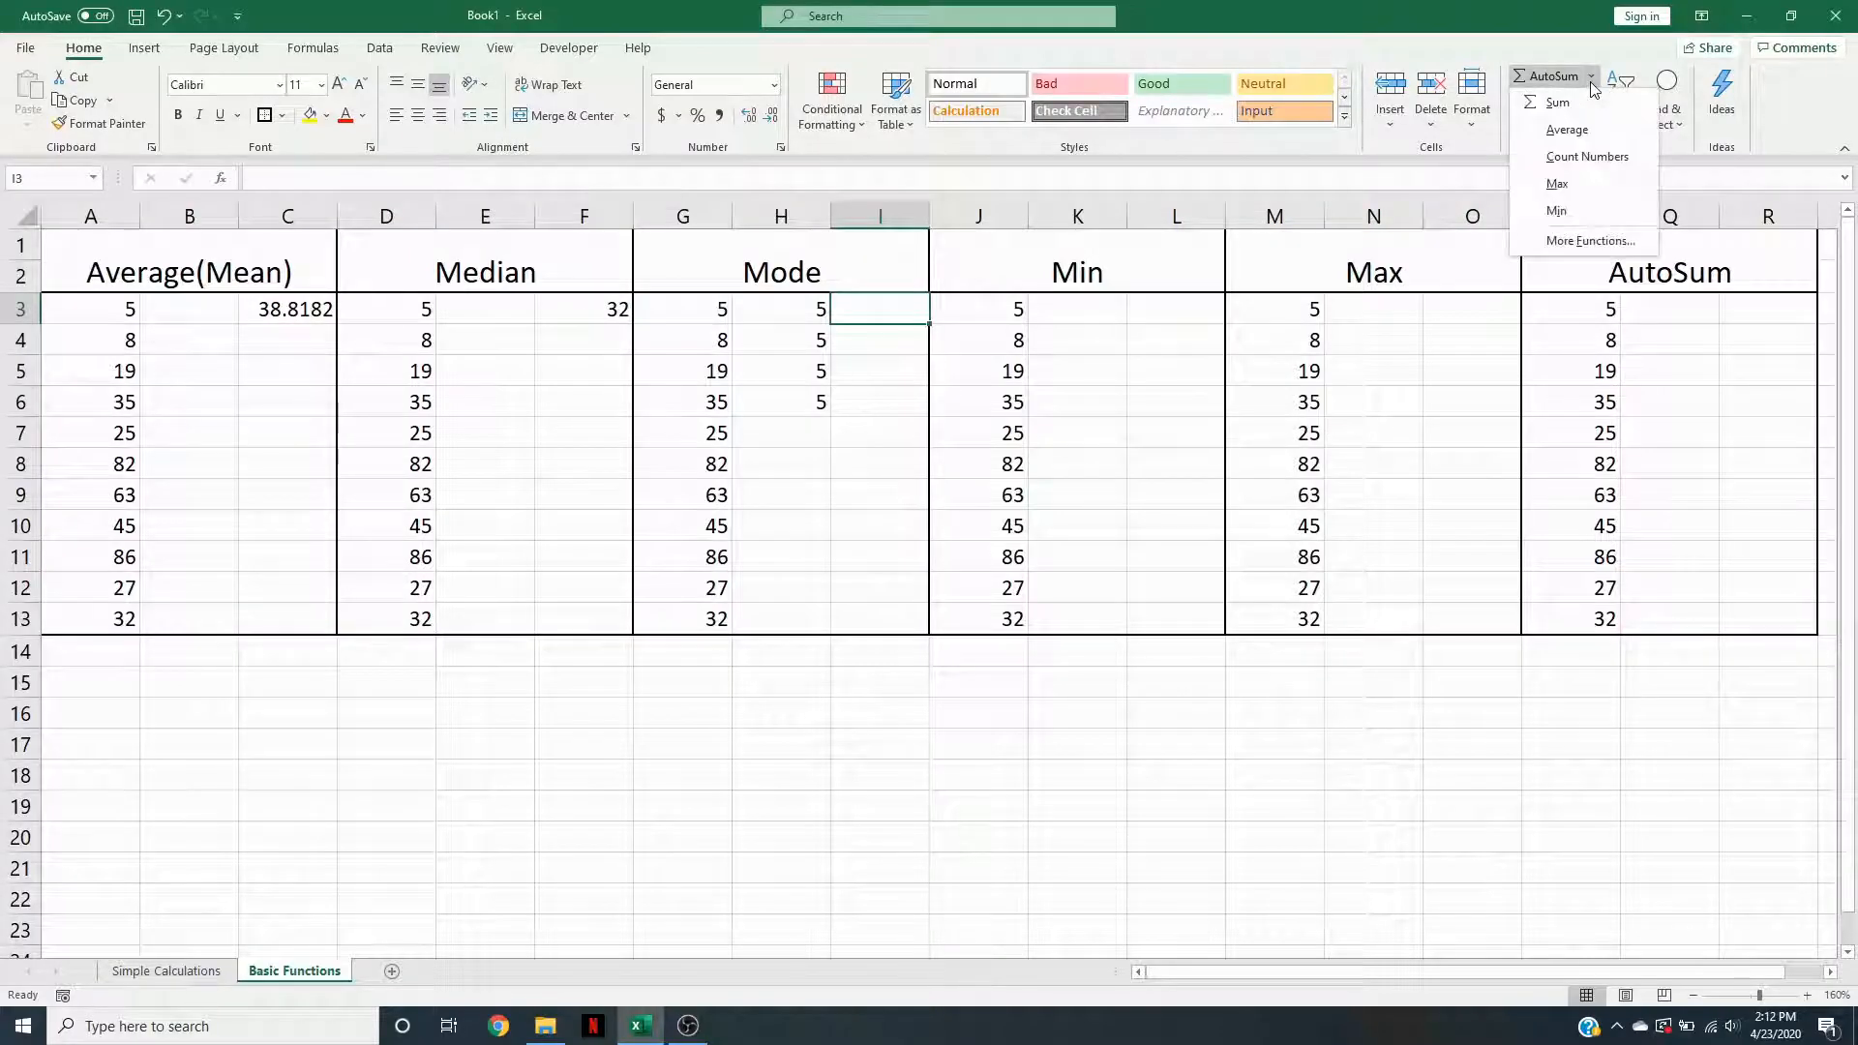
pyautogui.click(1590, 240)
pyautogui.write('m')
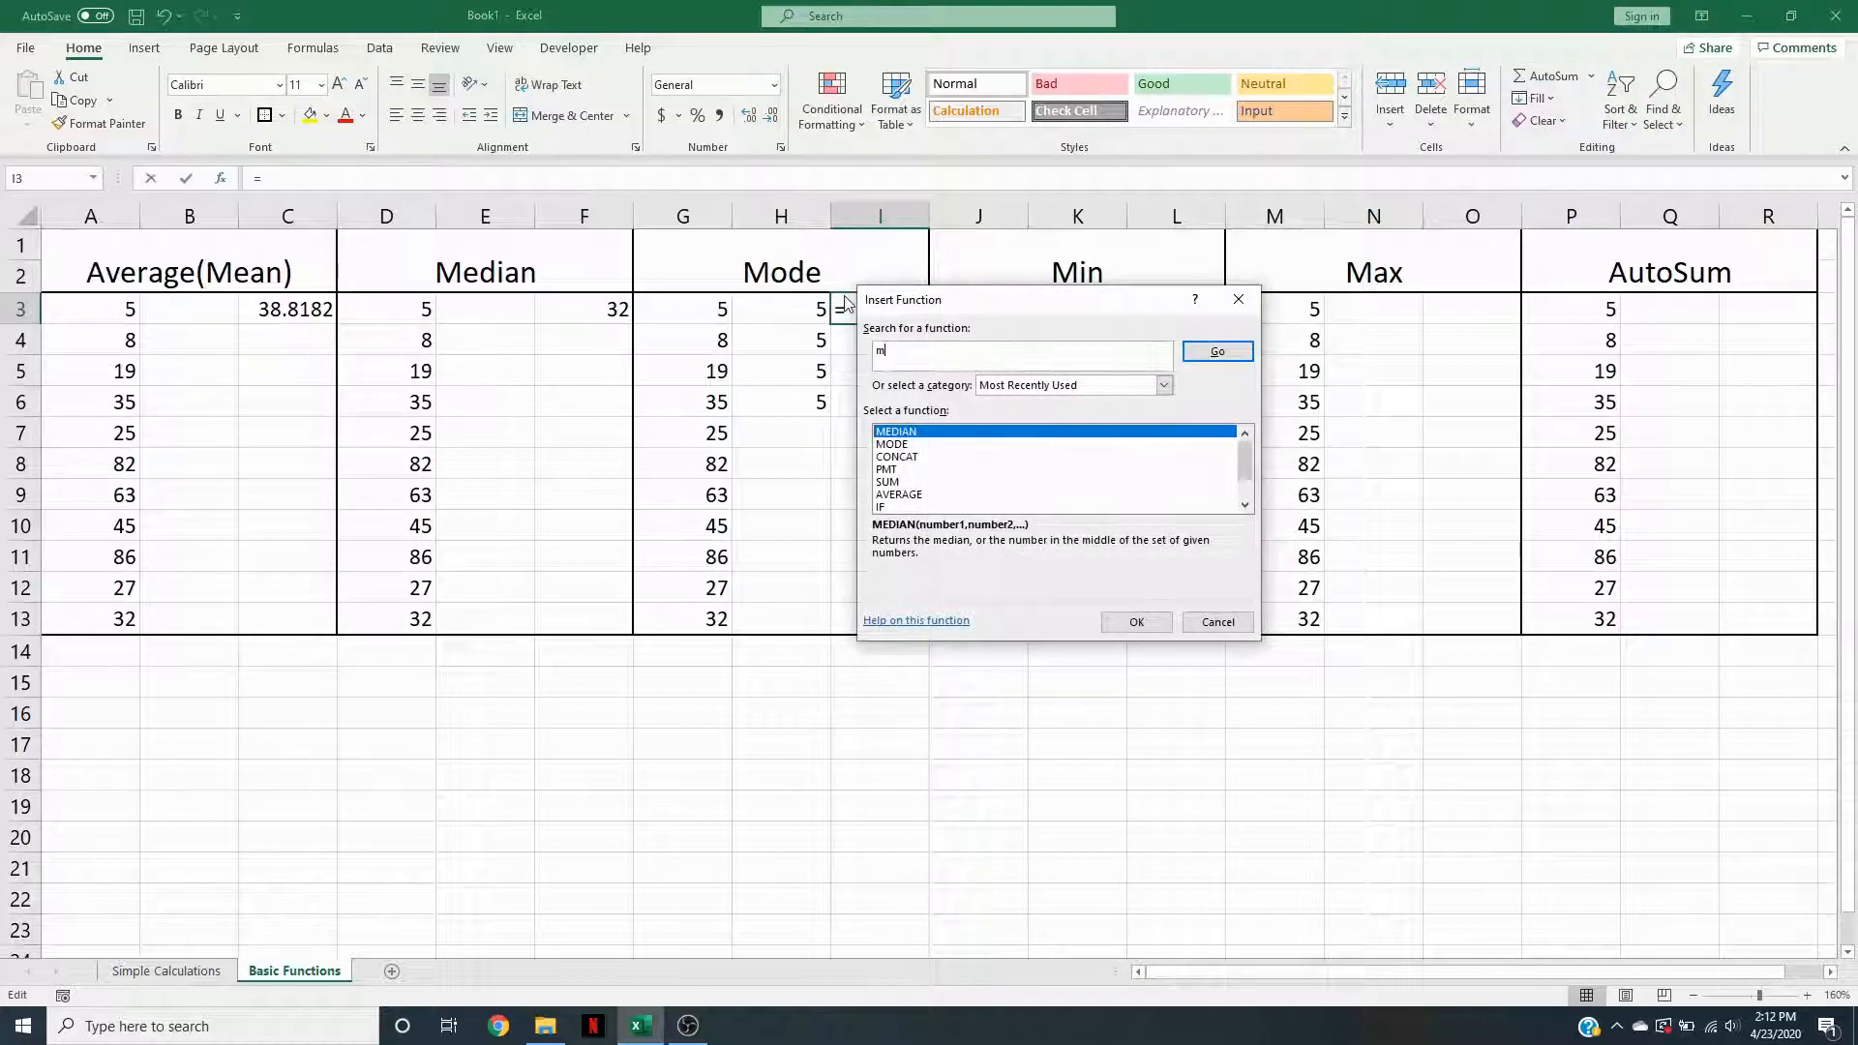
pyautogui.write('ode')
pyautogui.click(1217, 351)
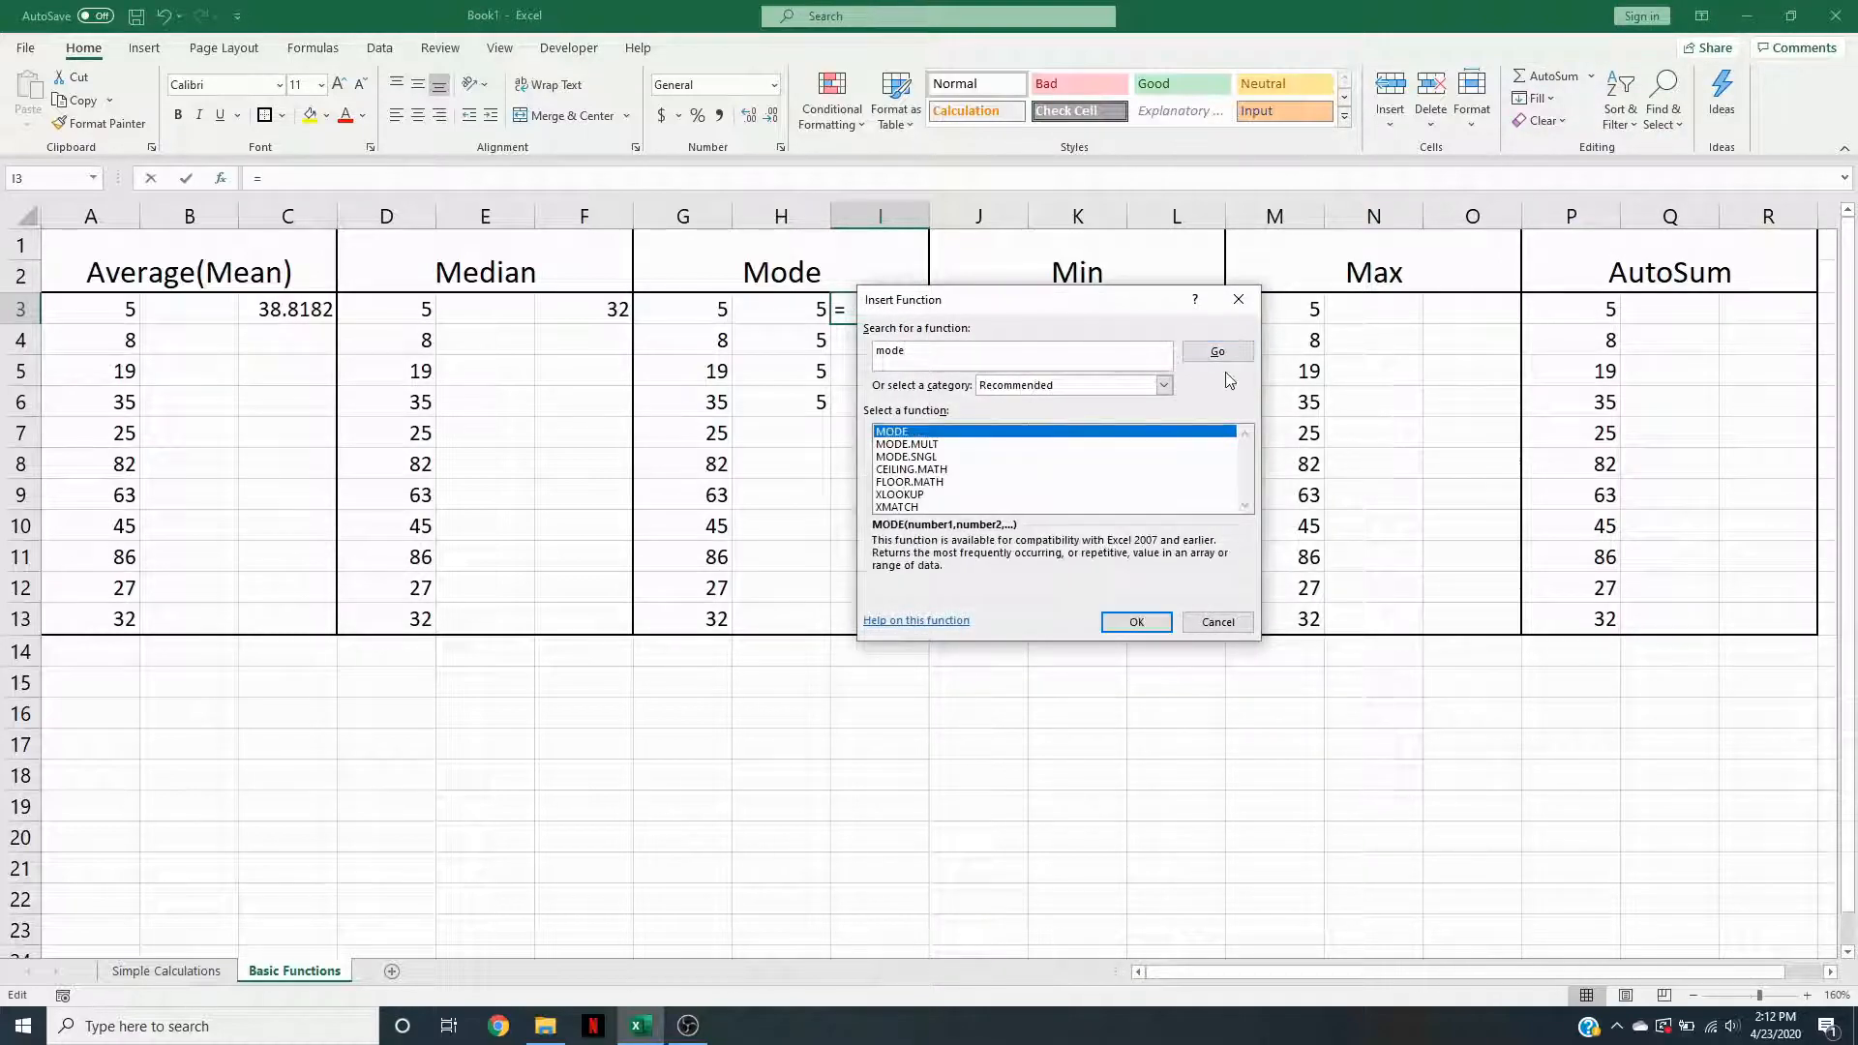
pyautogui.click(1137, 622)
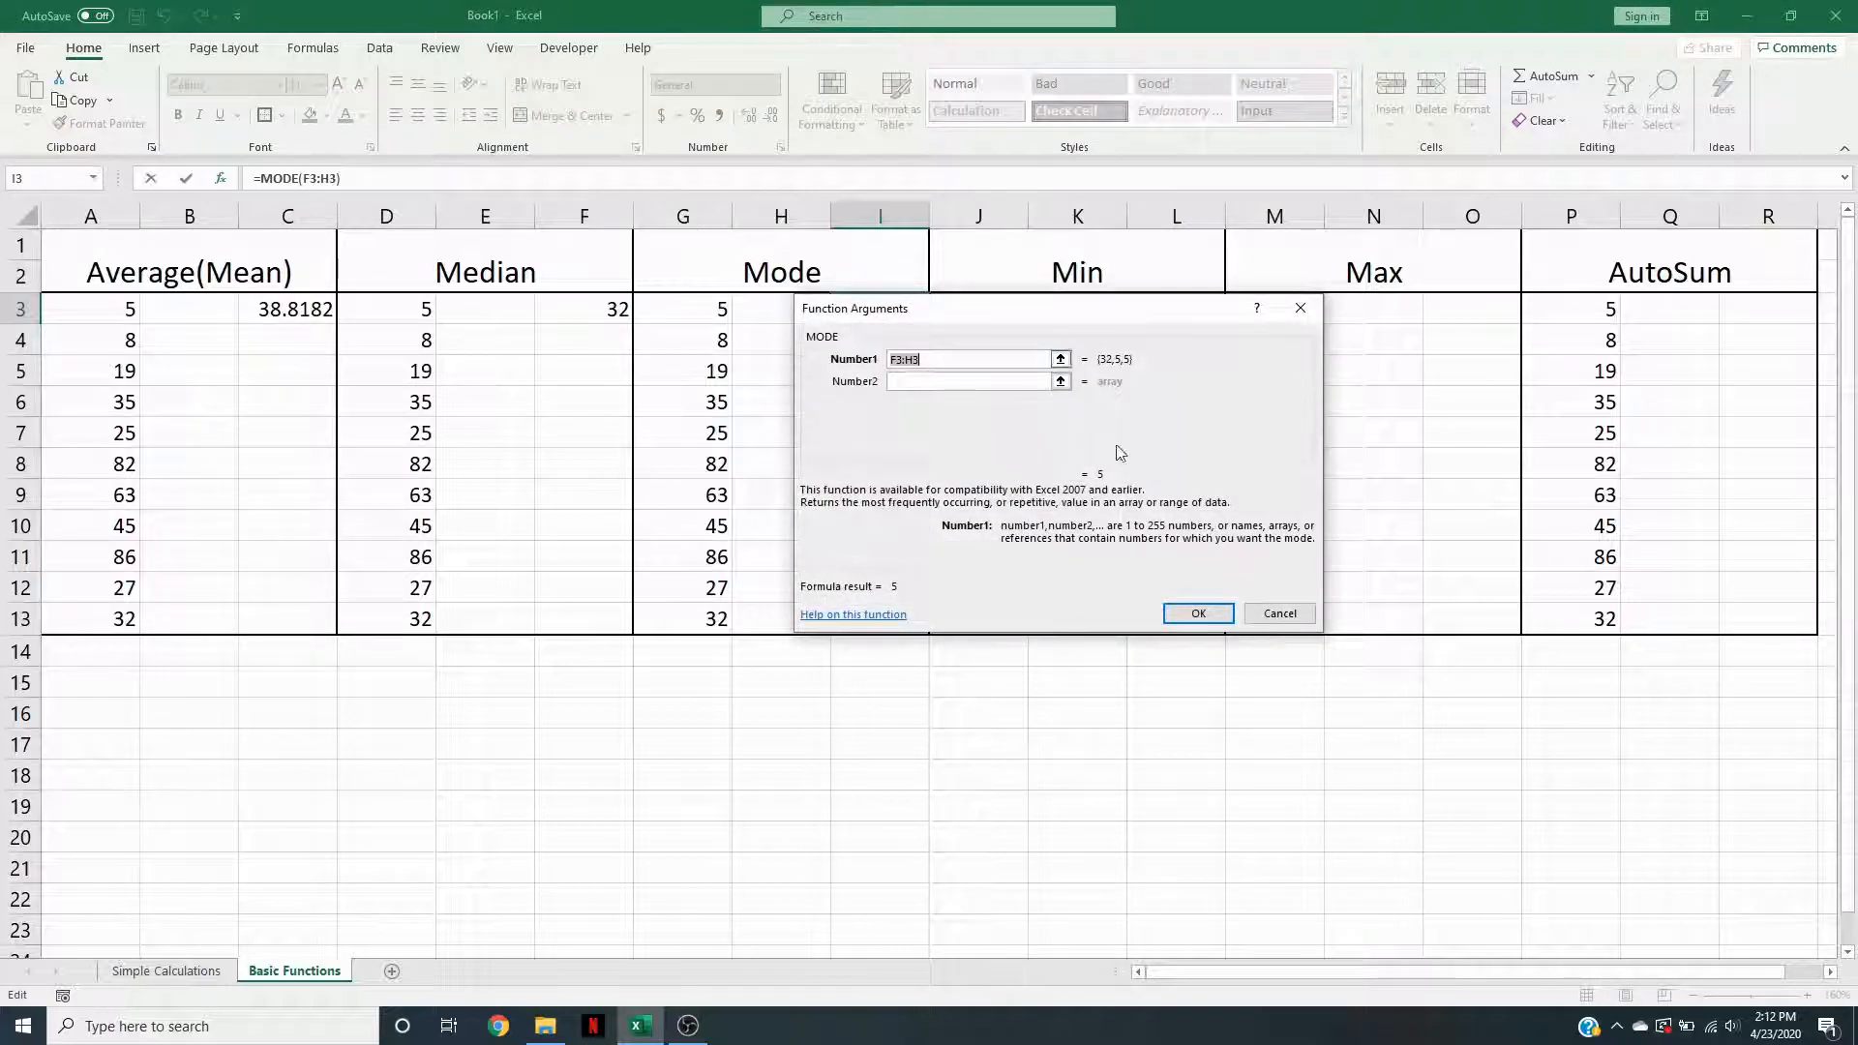
pyautogui.moveTo(703, 319); pyautogui.dragTo(766, 607)
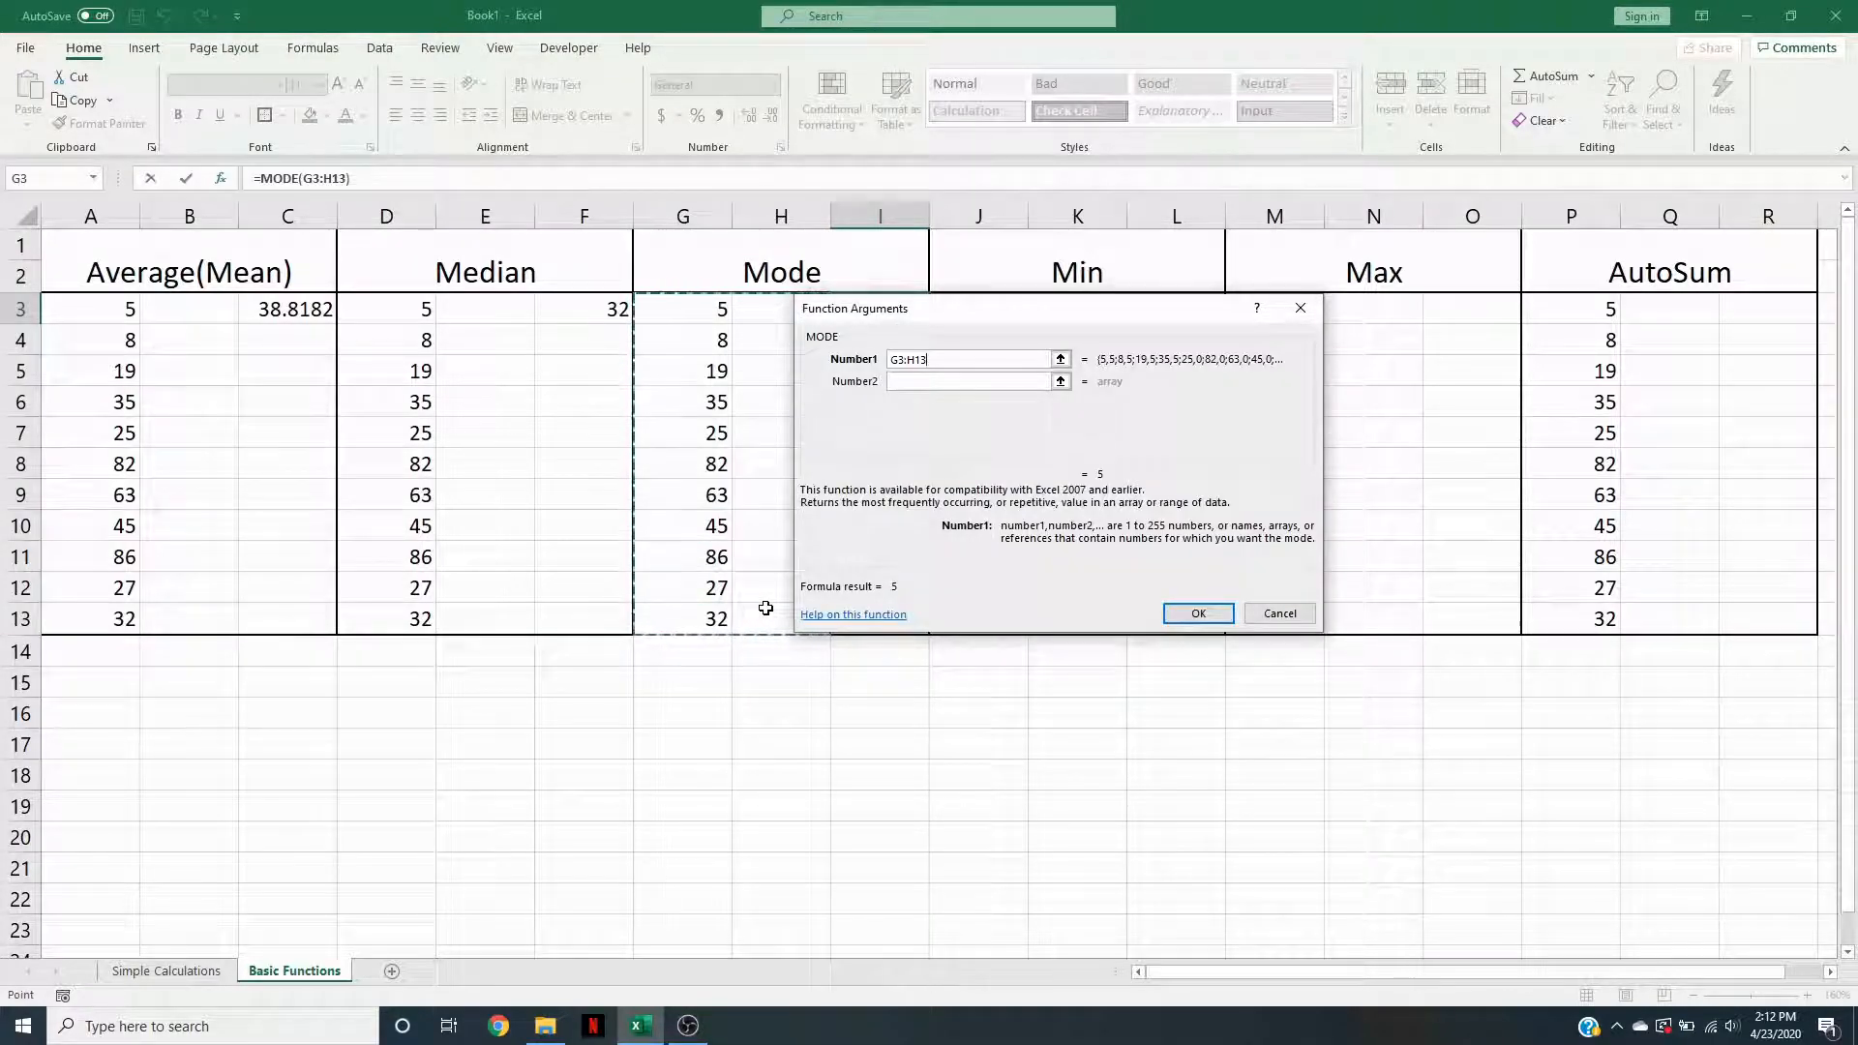
pyautogui.press('Return')
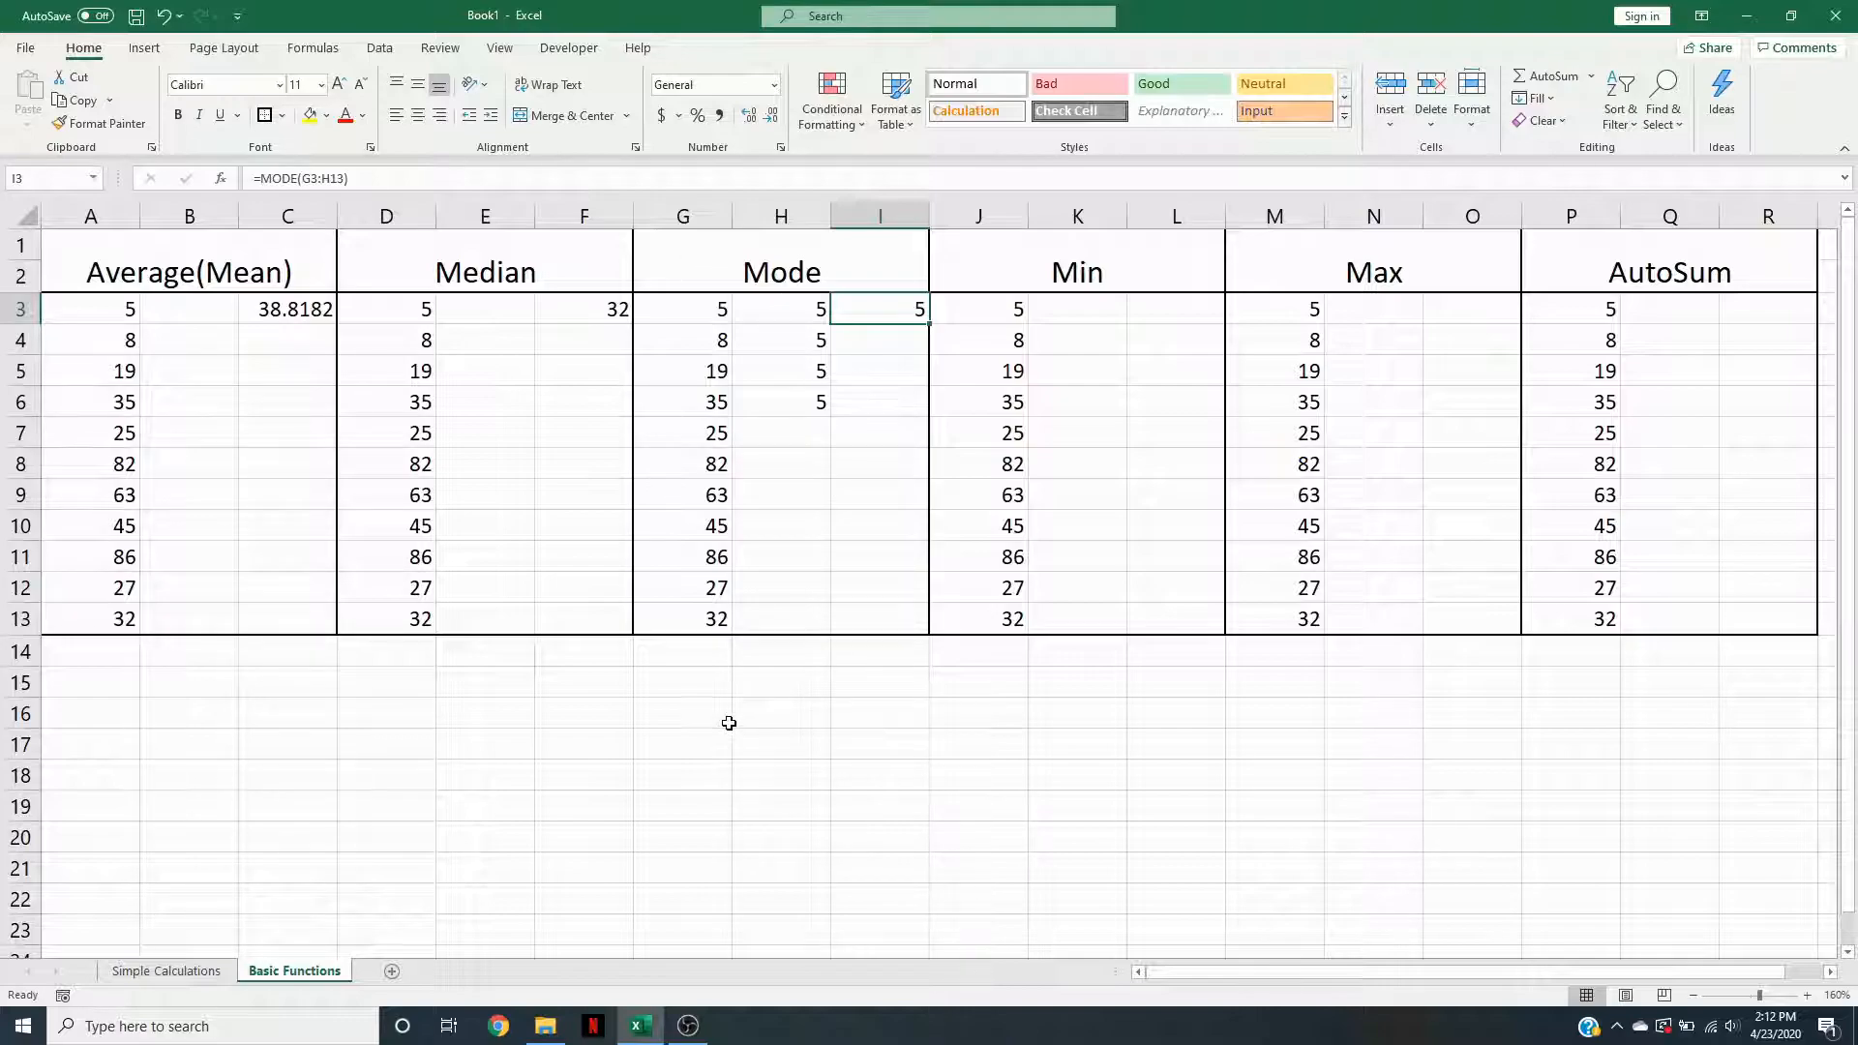
# - Insert the Min function in L3 for the range J3:J13
pyautogui.click(1194, 311)
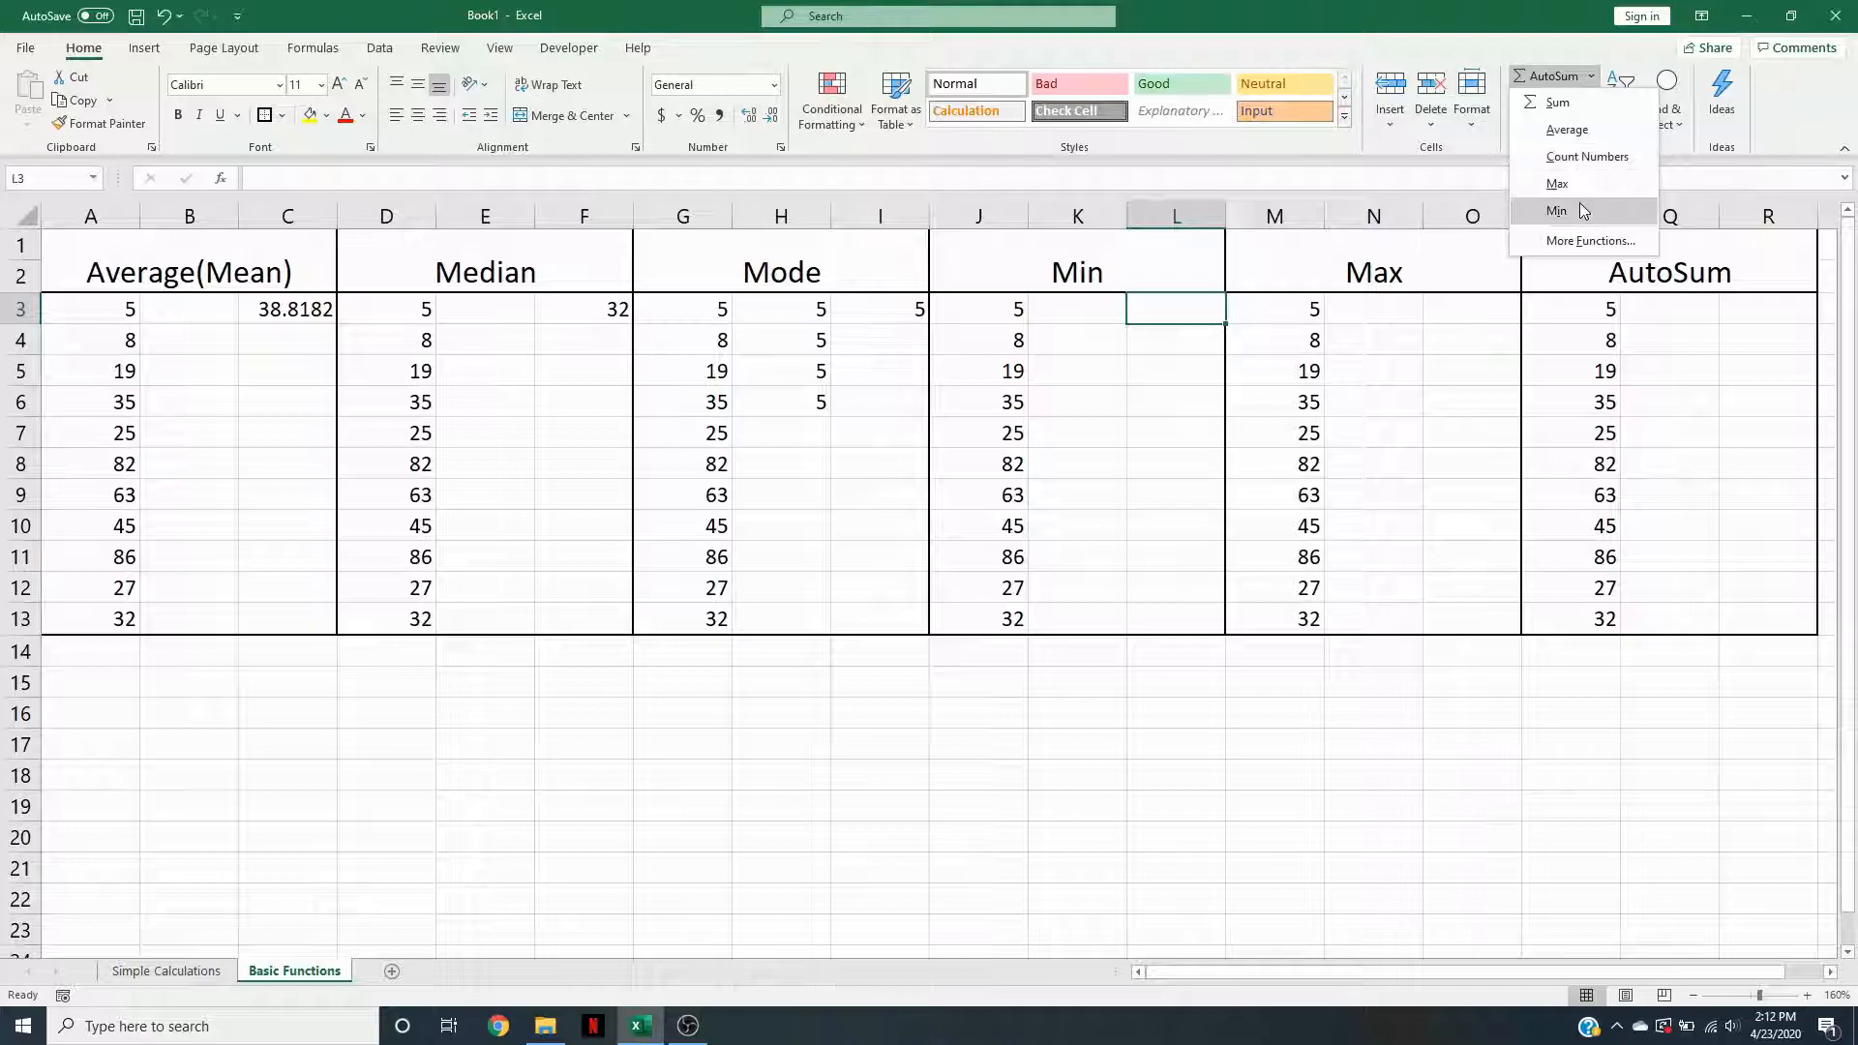
pyautogui.click(1583, 211)
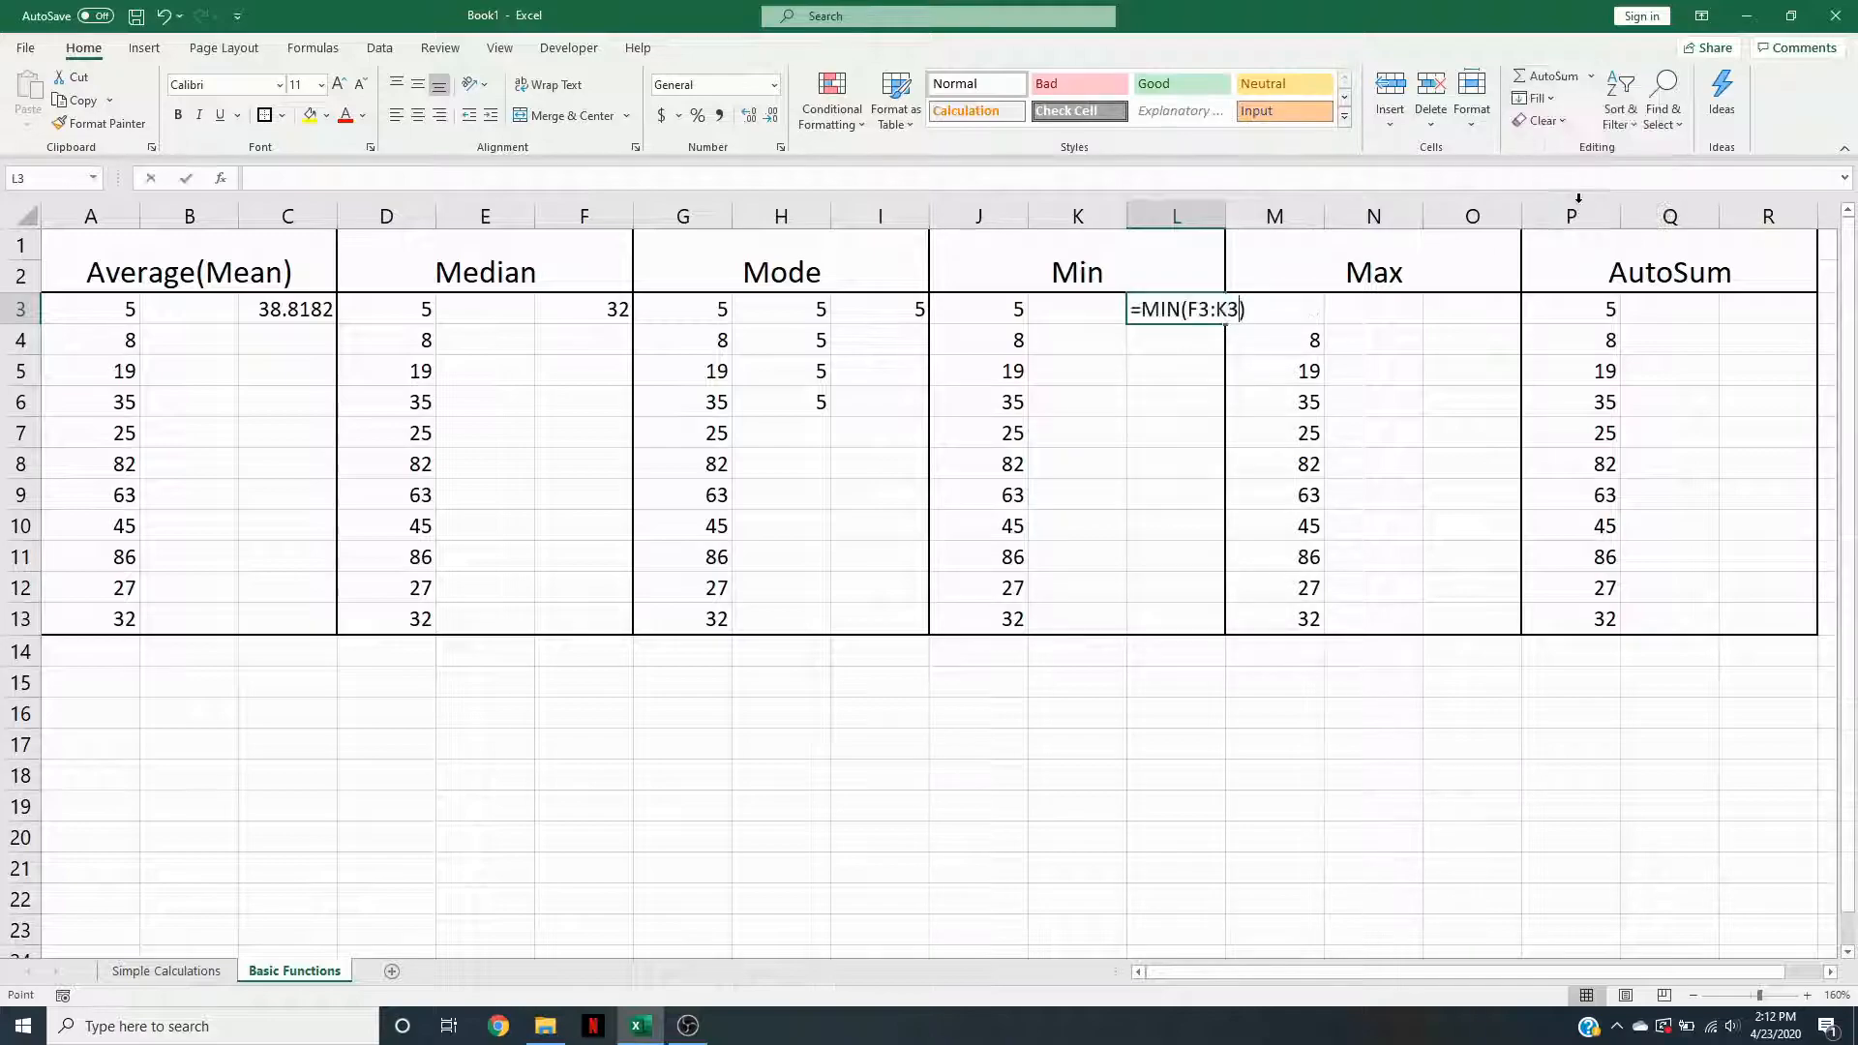
pyautogui.click(993, 319)
pyautogui.moveTo(993, 321)
pyautogui.mouseDown()
pyautogui.moveTo(968, 523)
pyautogui.moveTo(1000, 616)
pyautogui.mouseUp()
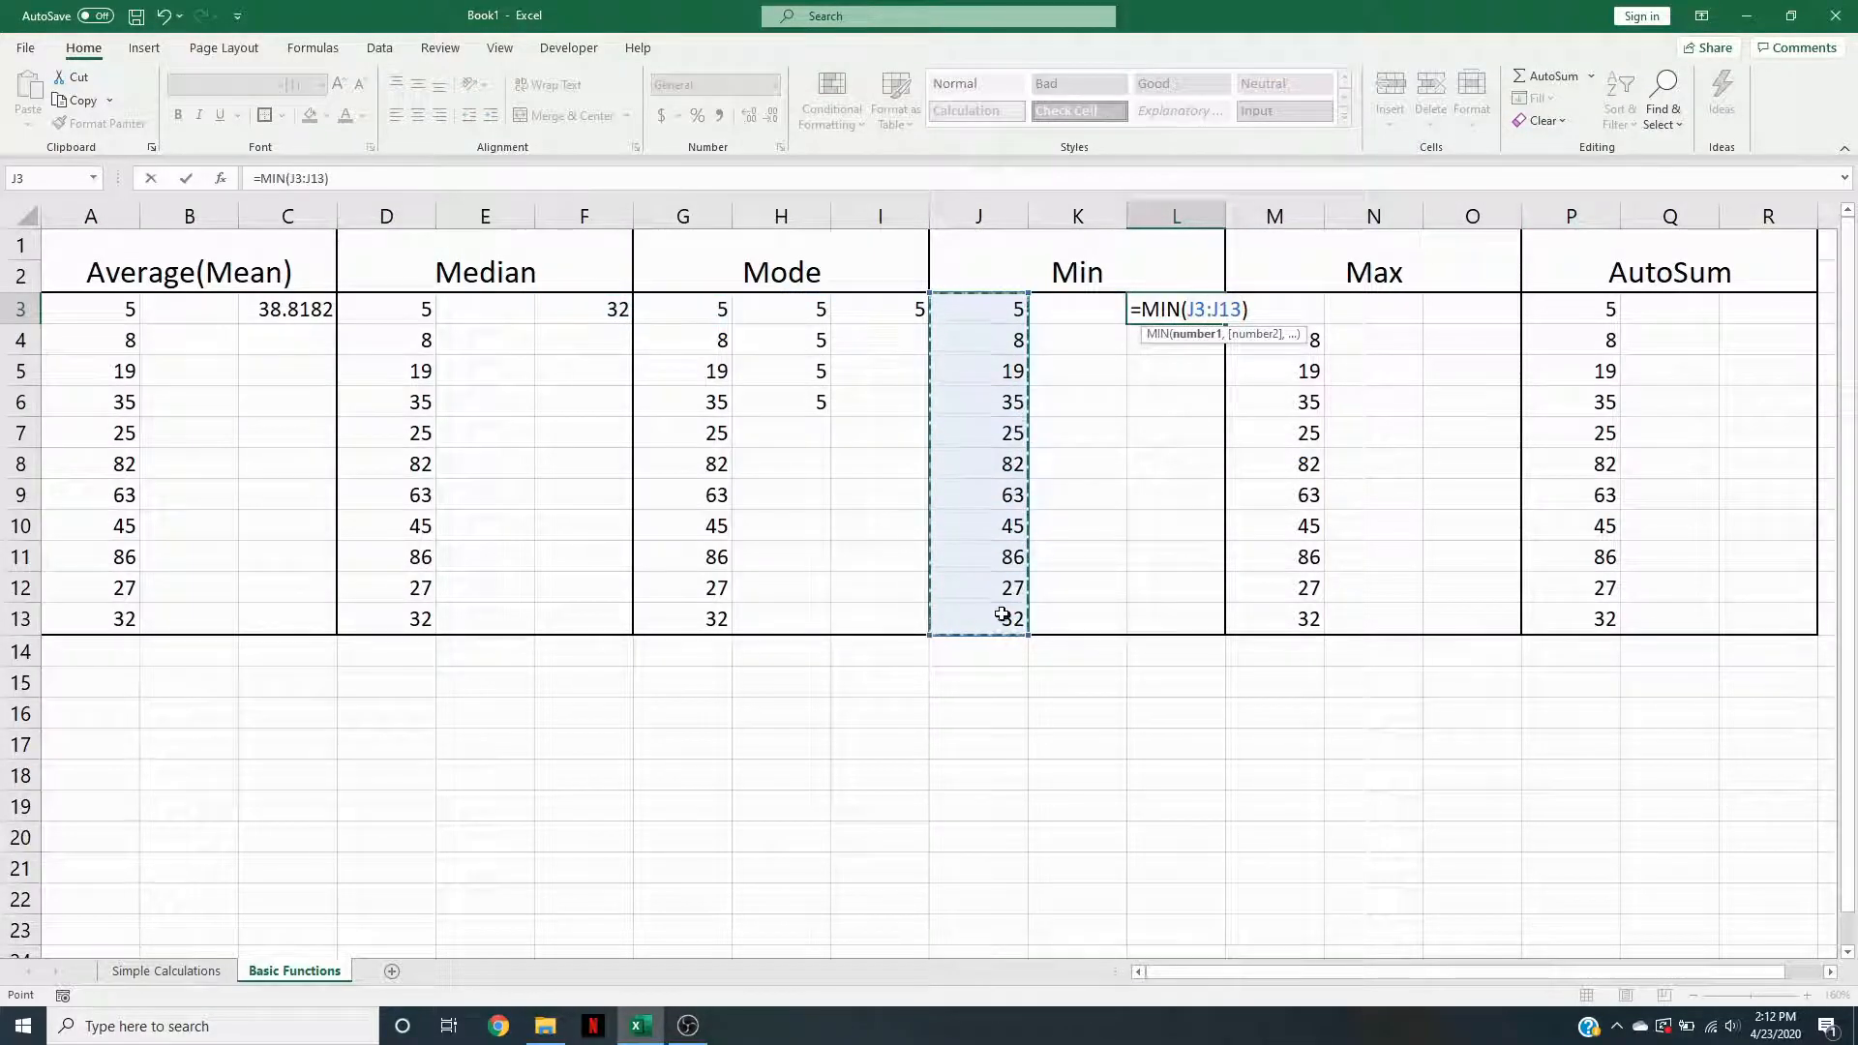
pyautogui.press('Return')
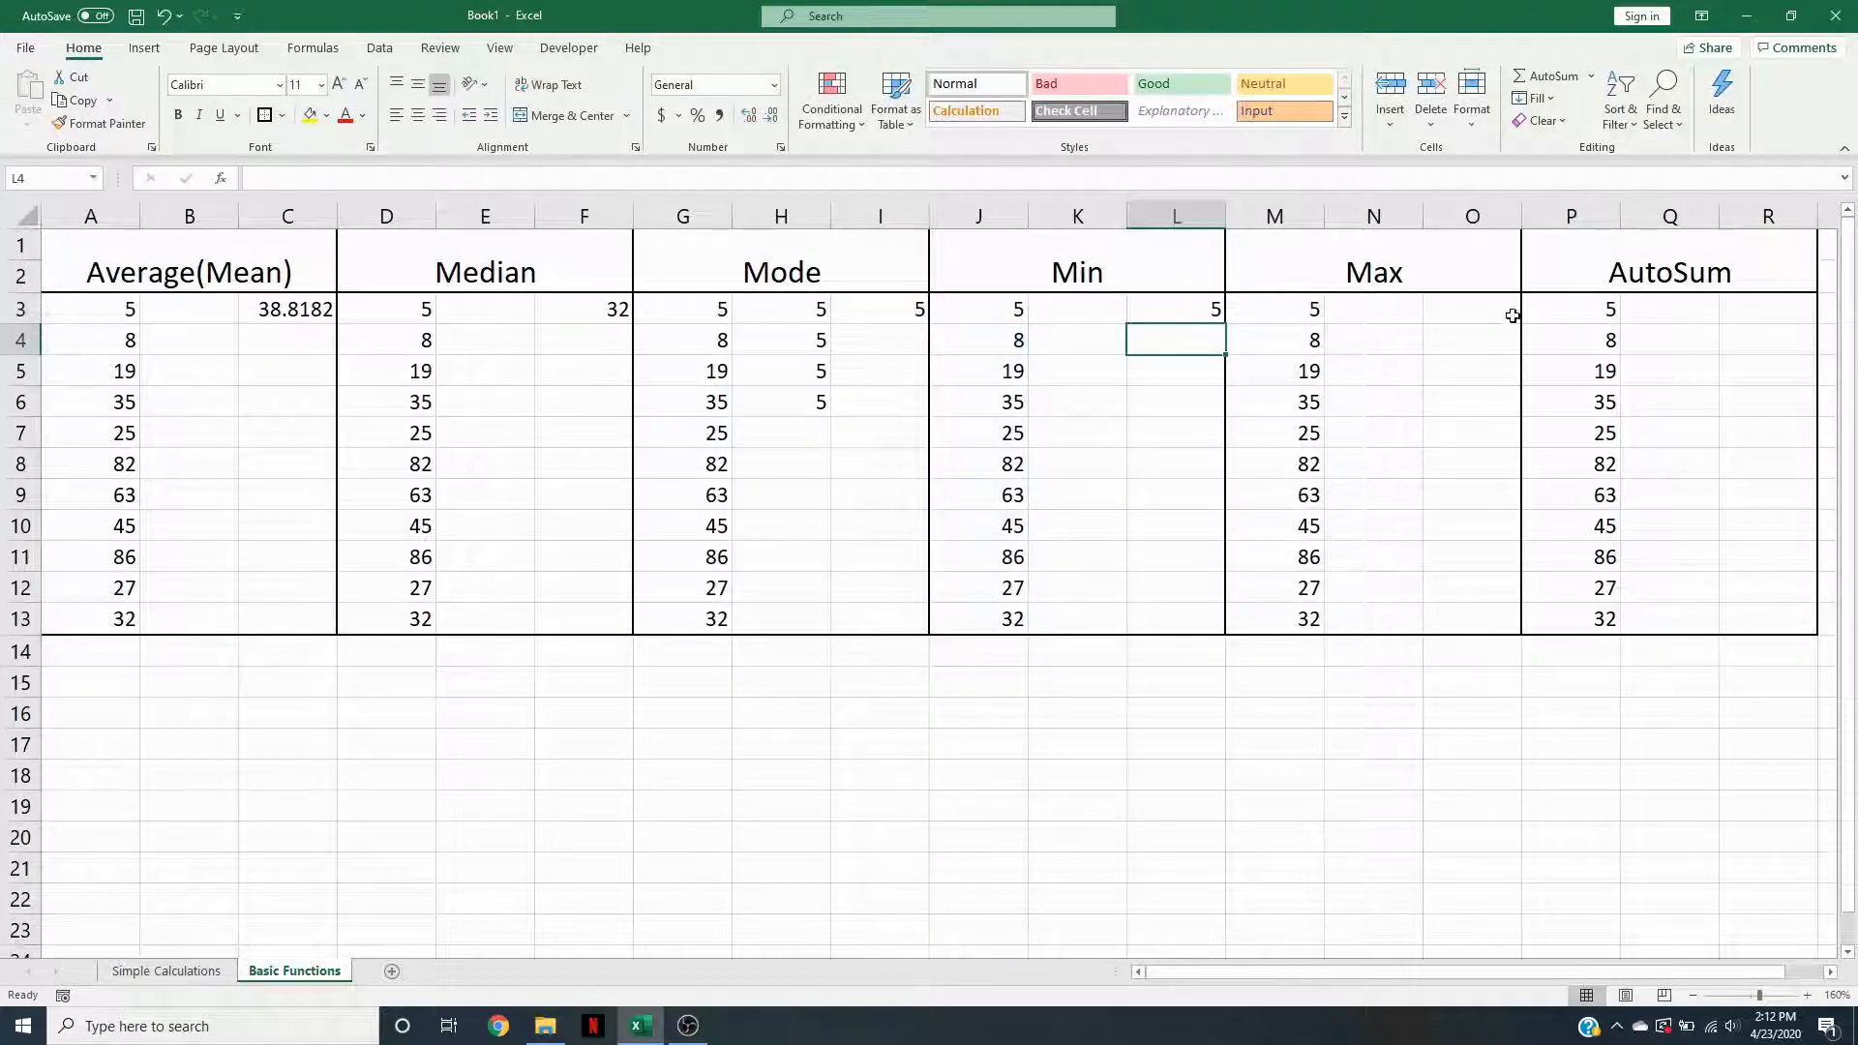
# - Insert the Max function in O3 for the range M3:M13
pyautogui.click(1475, 308)
pyautogui.click(1590, 76)
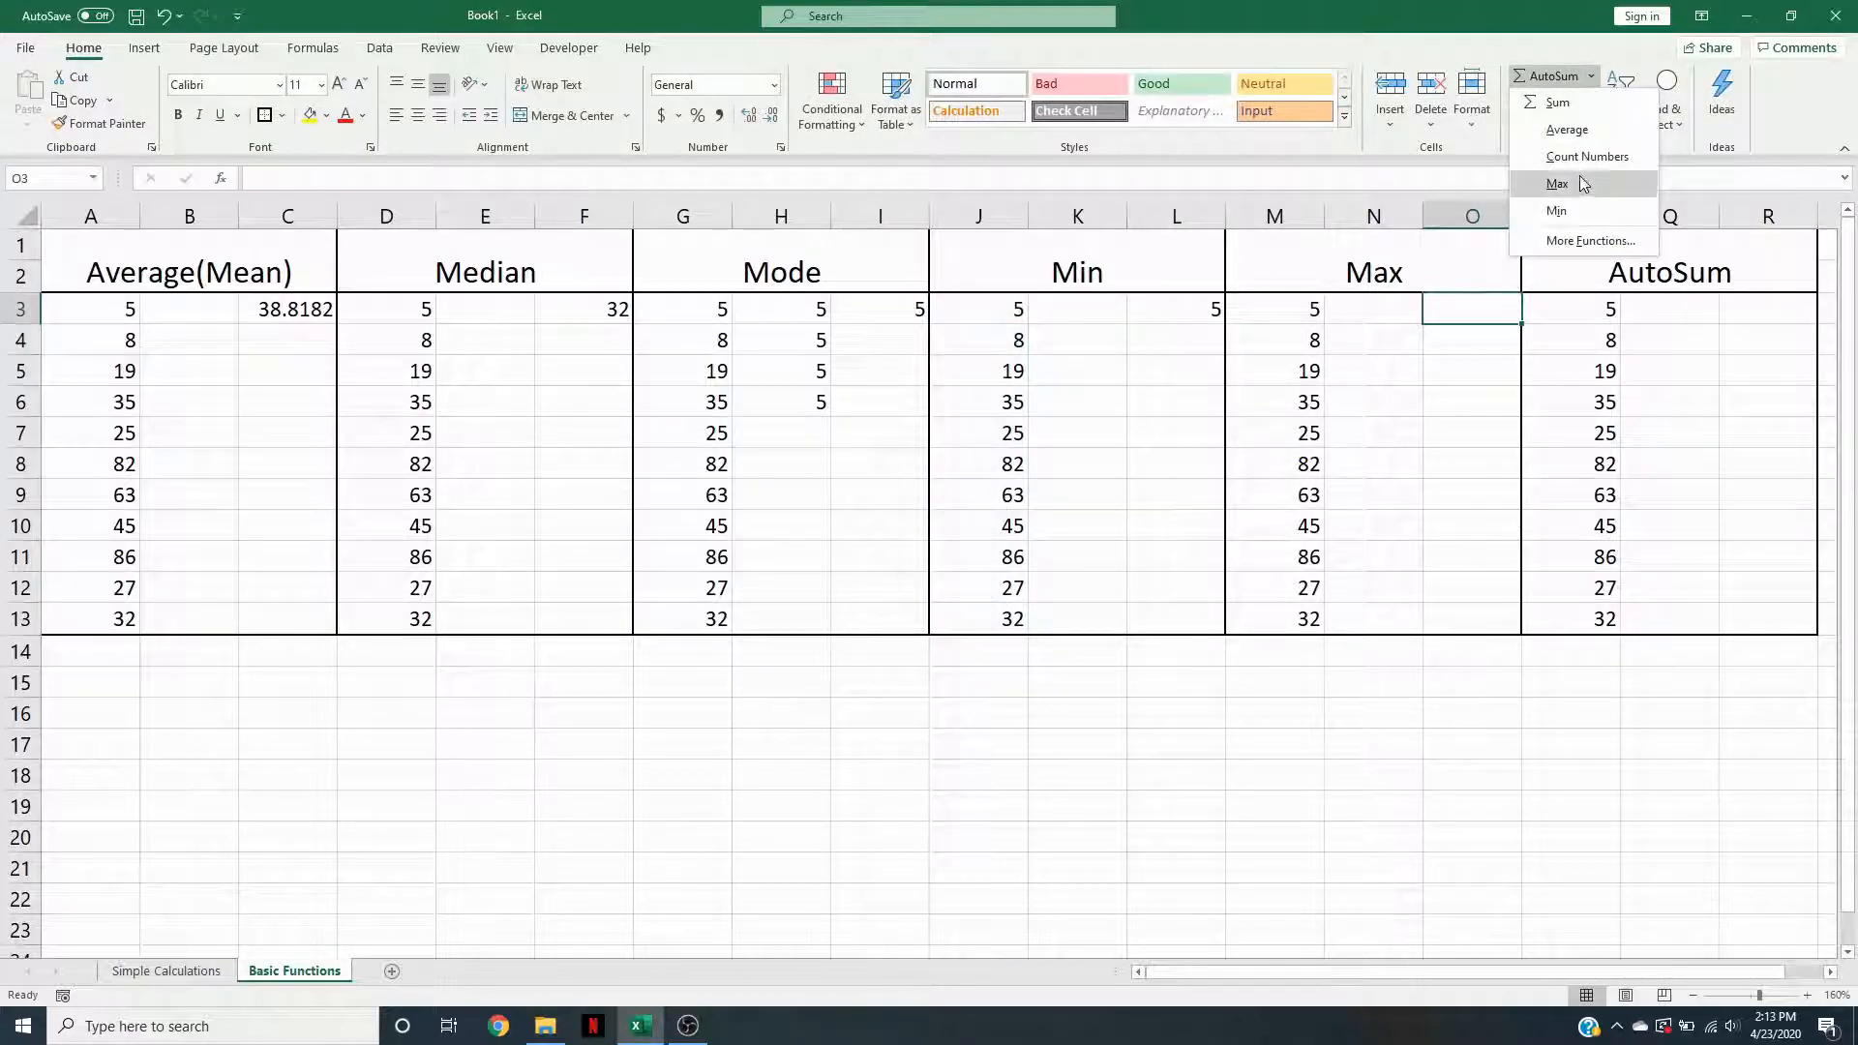
pyautogui.click(1553, 189)
pyautogui.moveTo(1306, 315); pyautogui.dragTo(1314, 629)
pyautogui.press('Return')
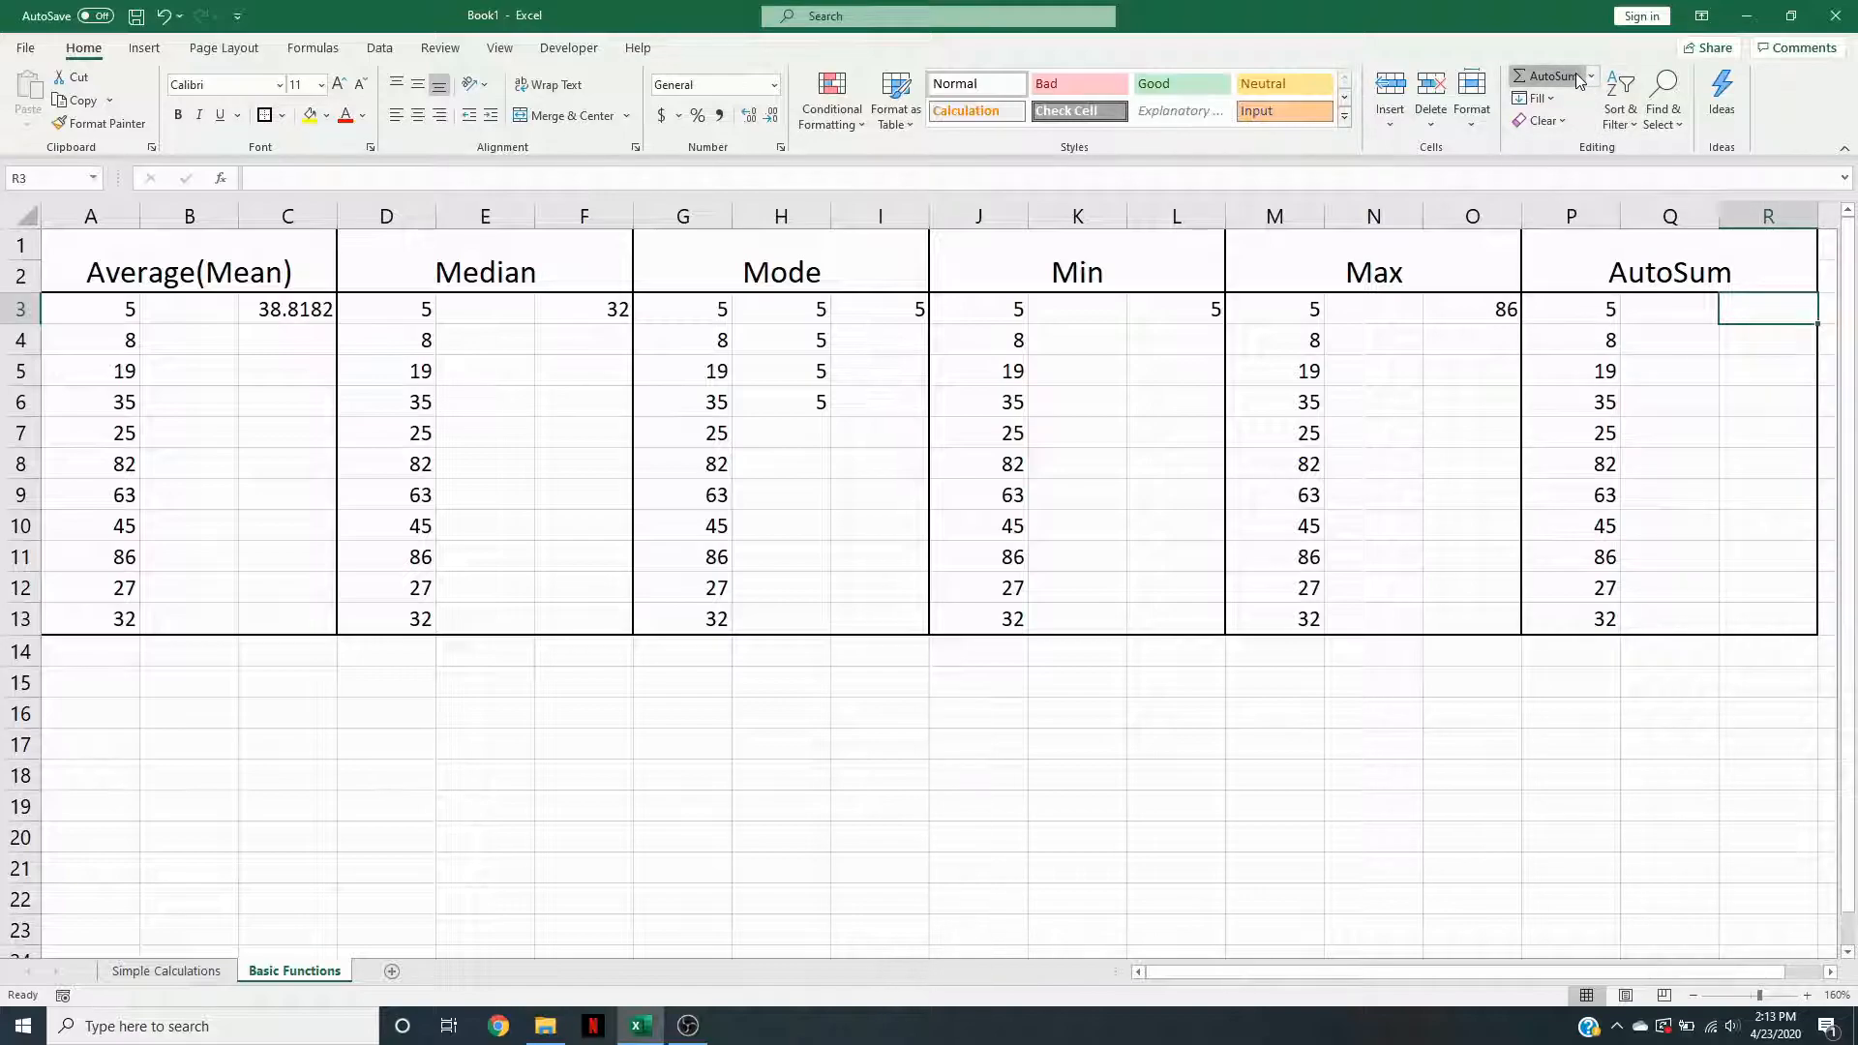
# - Use AutoSum in R3 to add up the range P3:P13
pyautogui.click(1575, 72)
pyautogui.moveTo(1609, 311); pyautogui.dragTo(1593, 624)
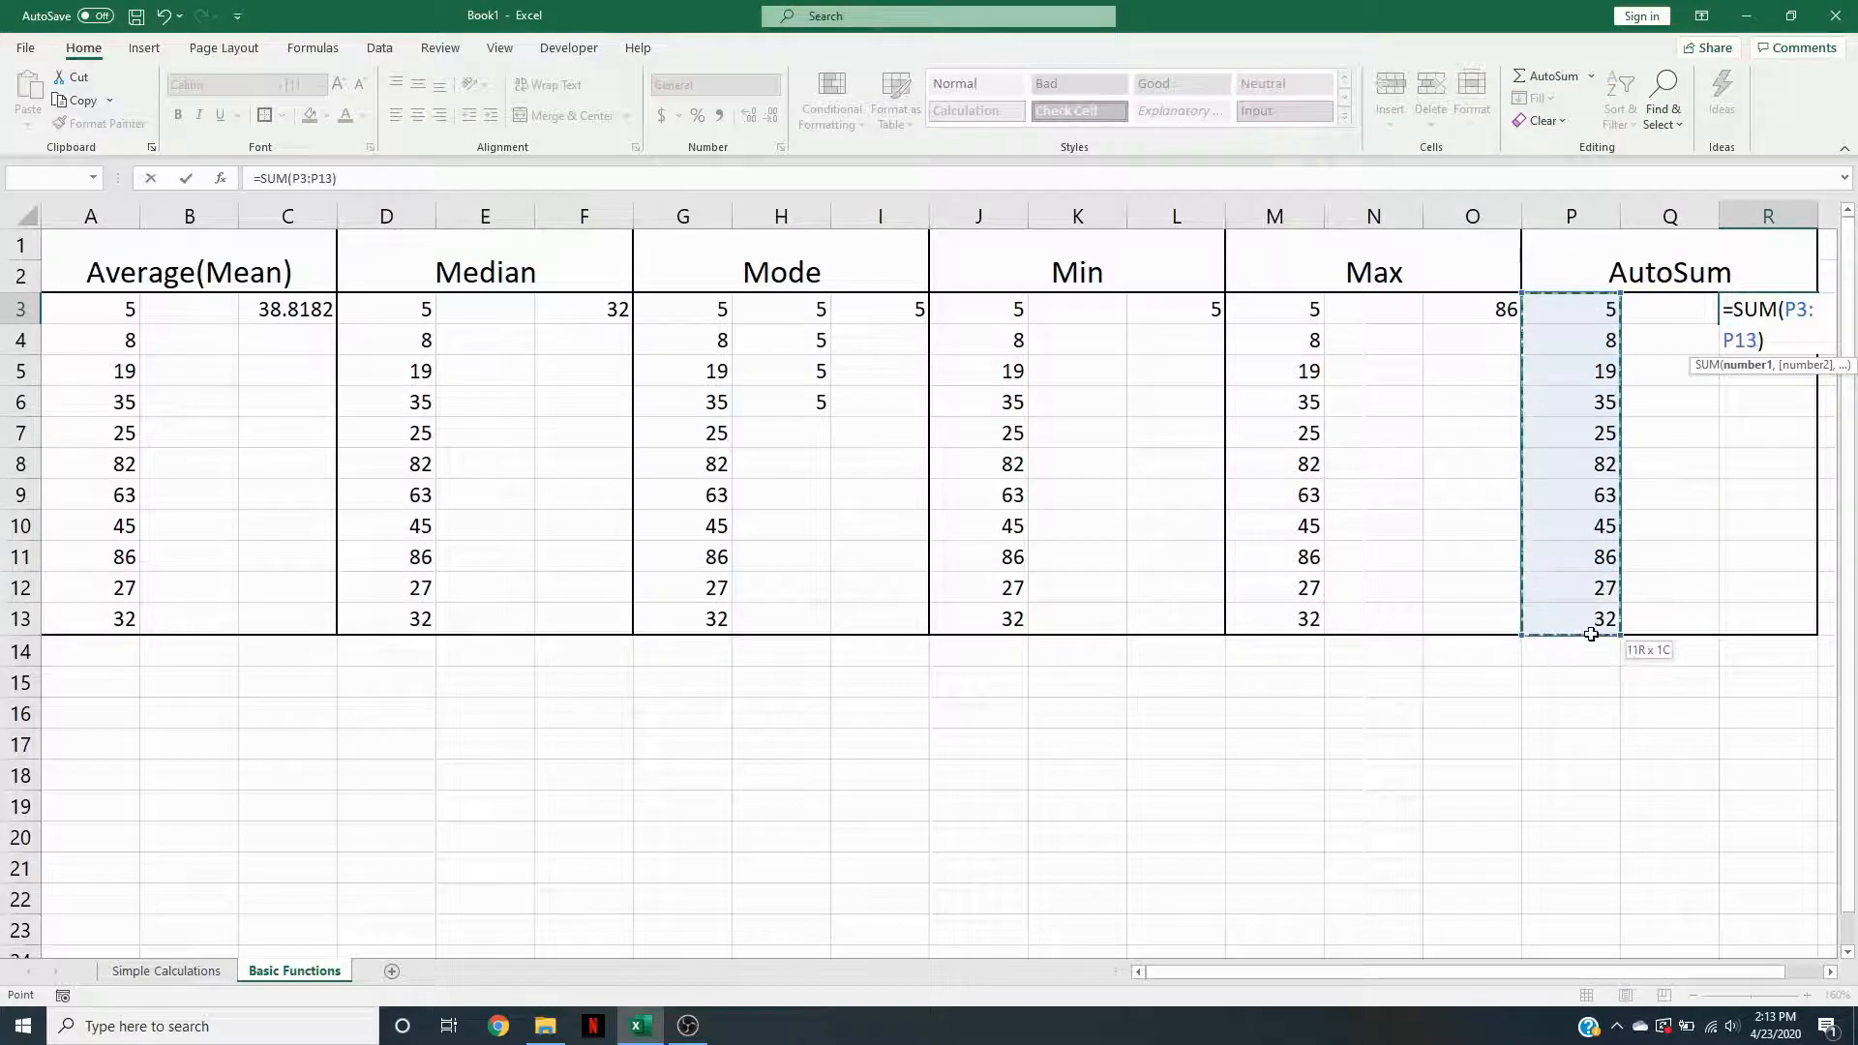
pyautogui.press('Return')
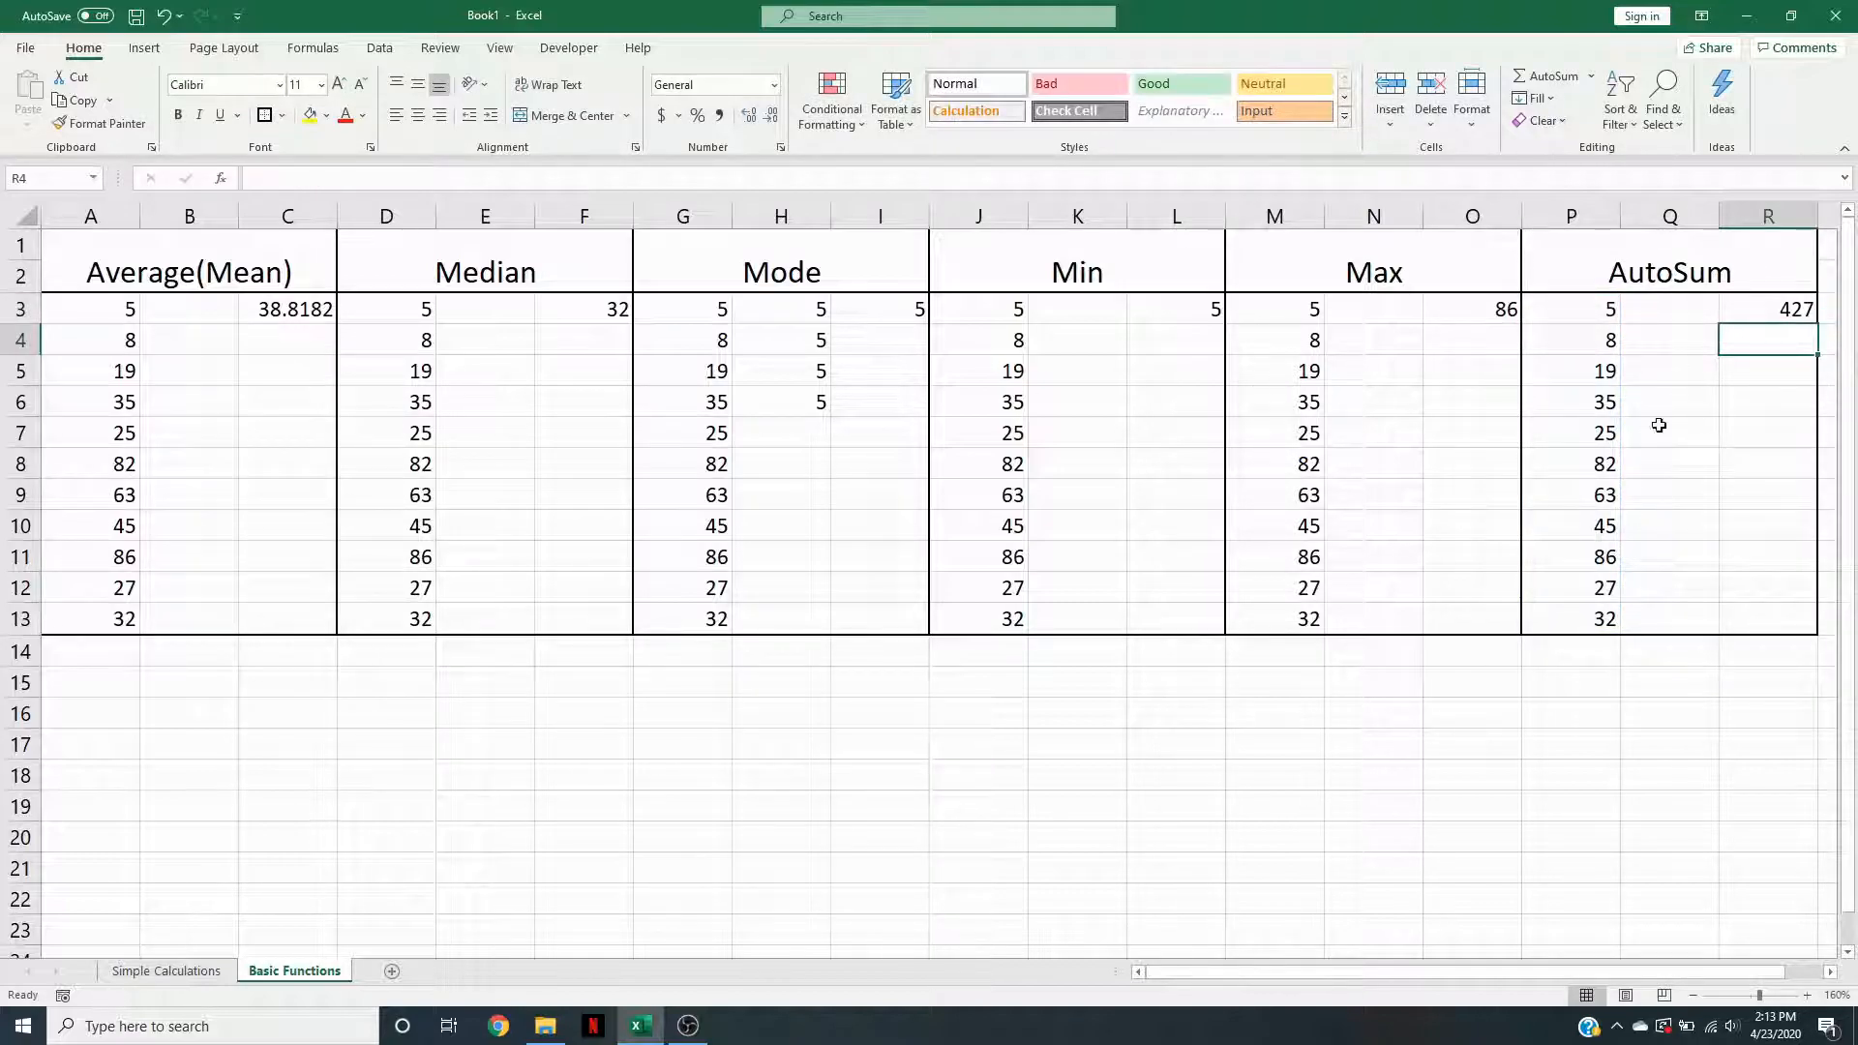